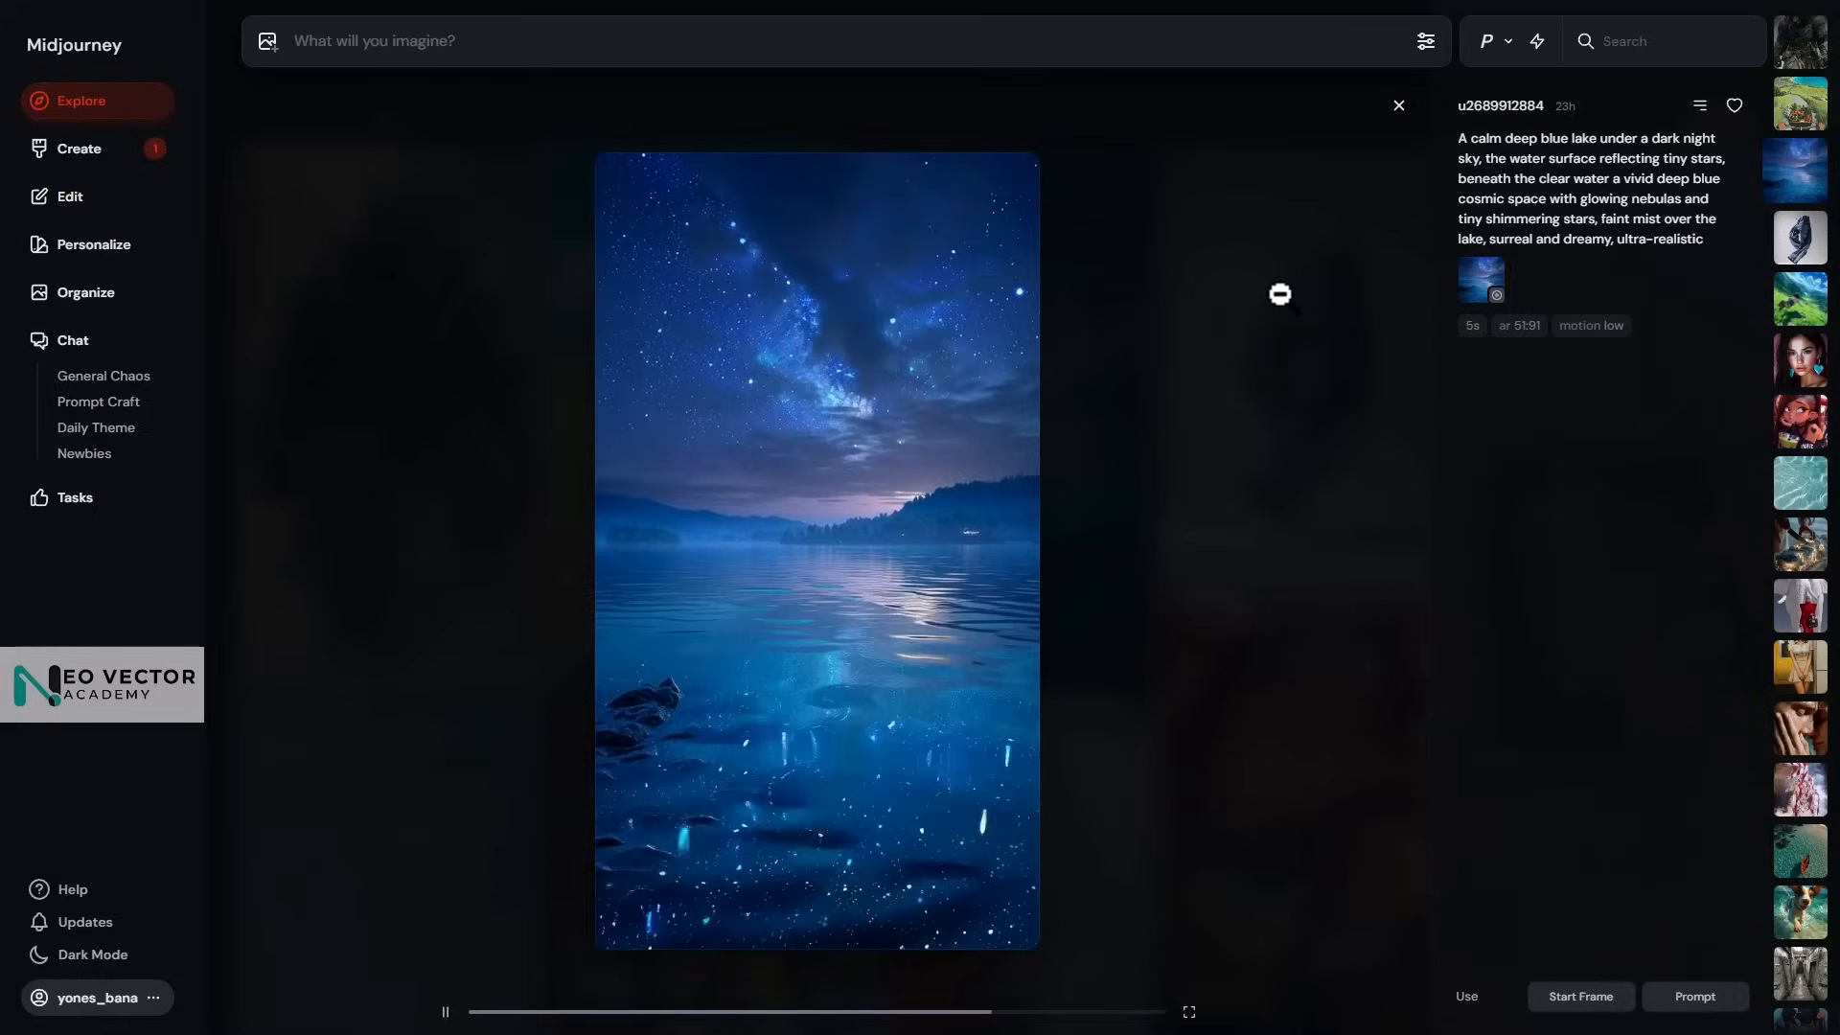
Look through the featured videos and their prompts, from the starry night lake to the woman in red with the white elephant.
key(Down)
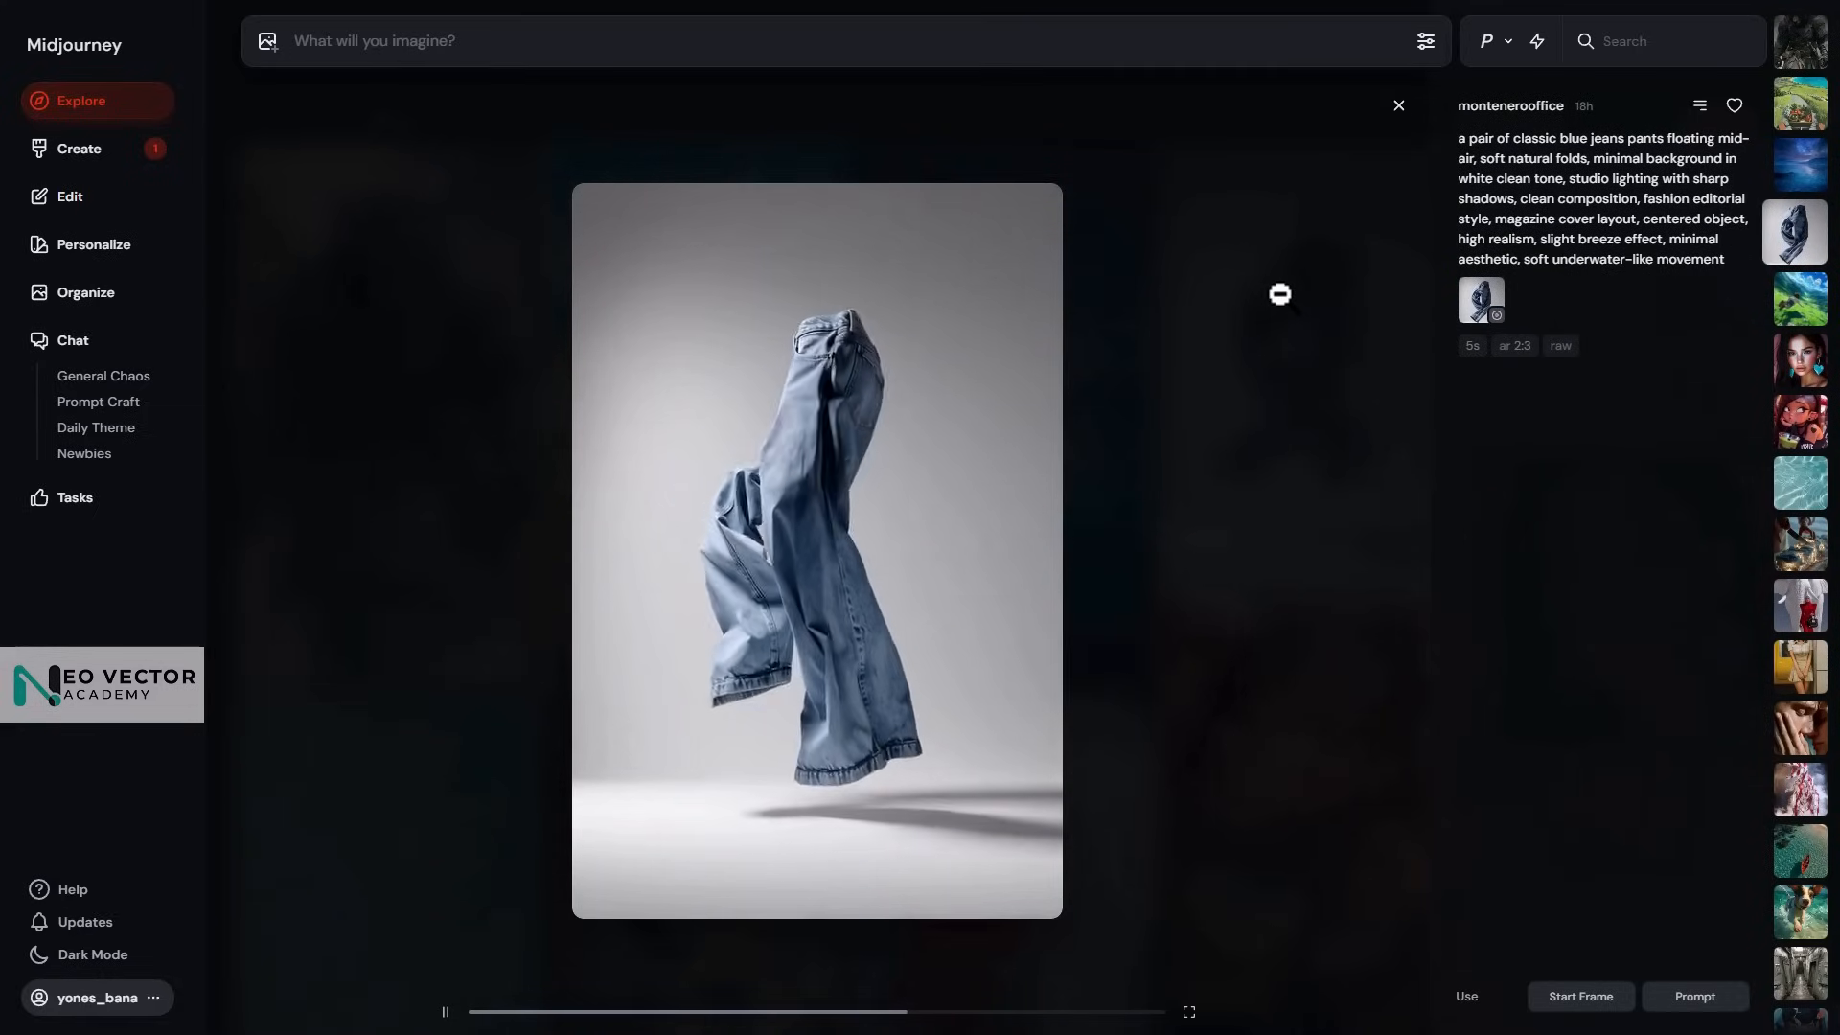
key(Down)
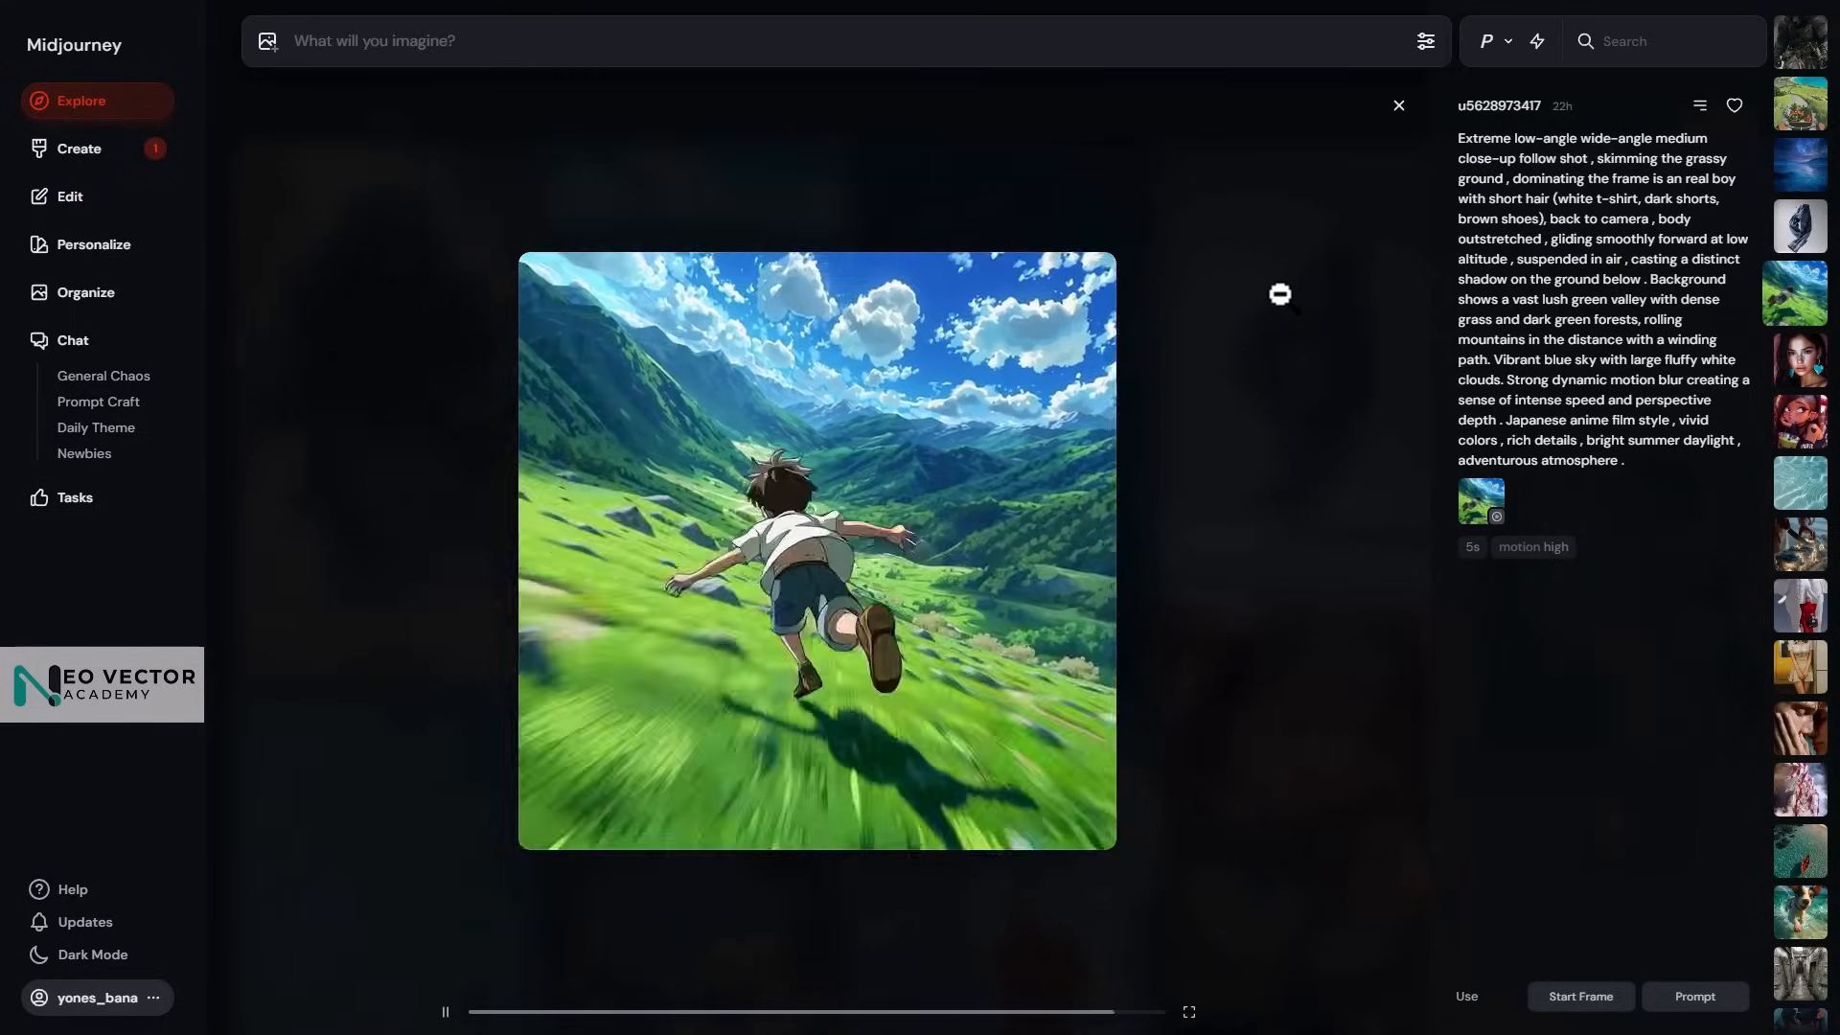
key(Down)
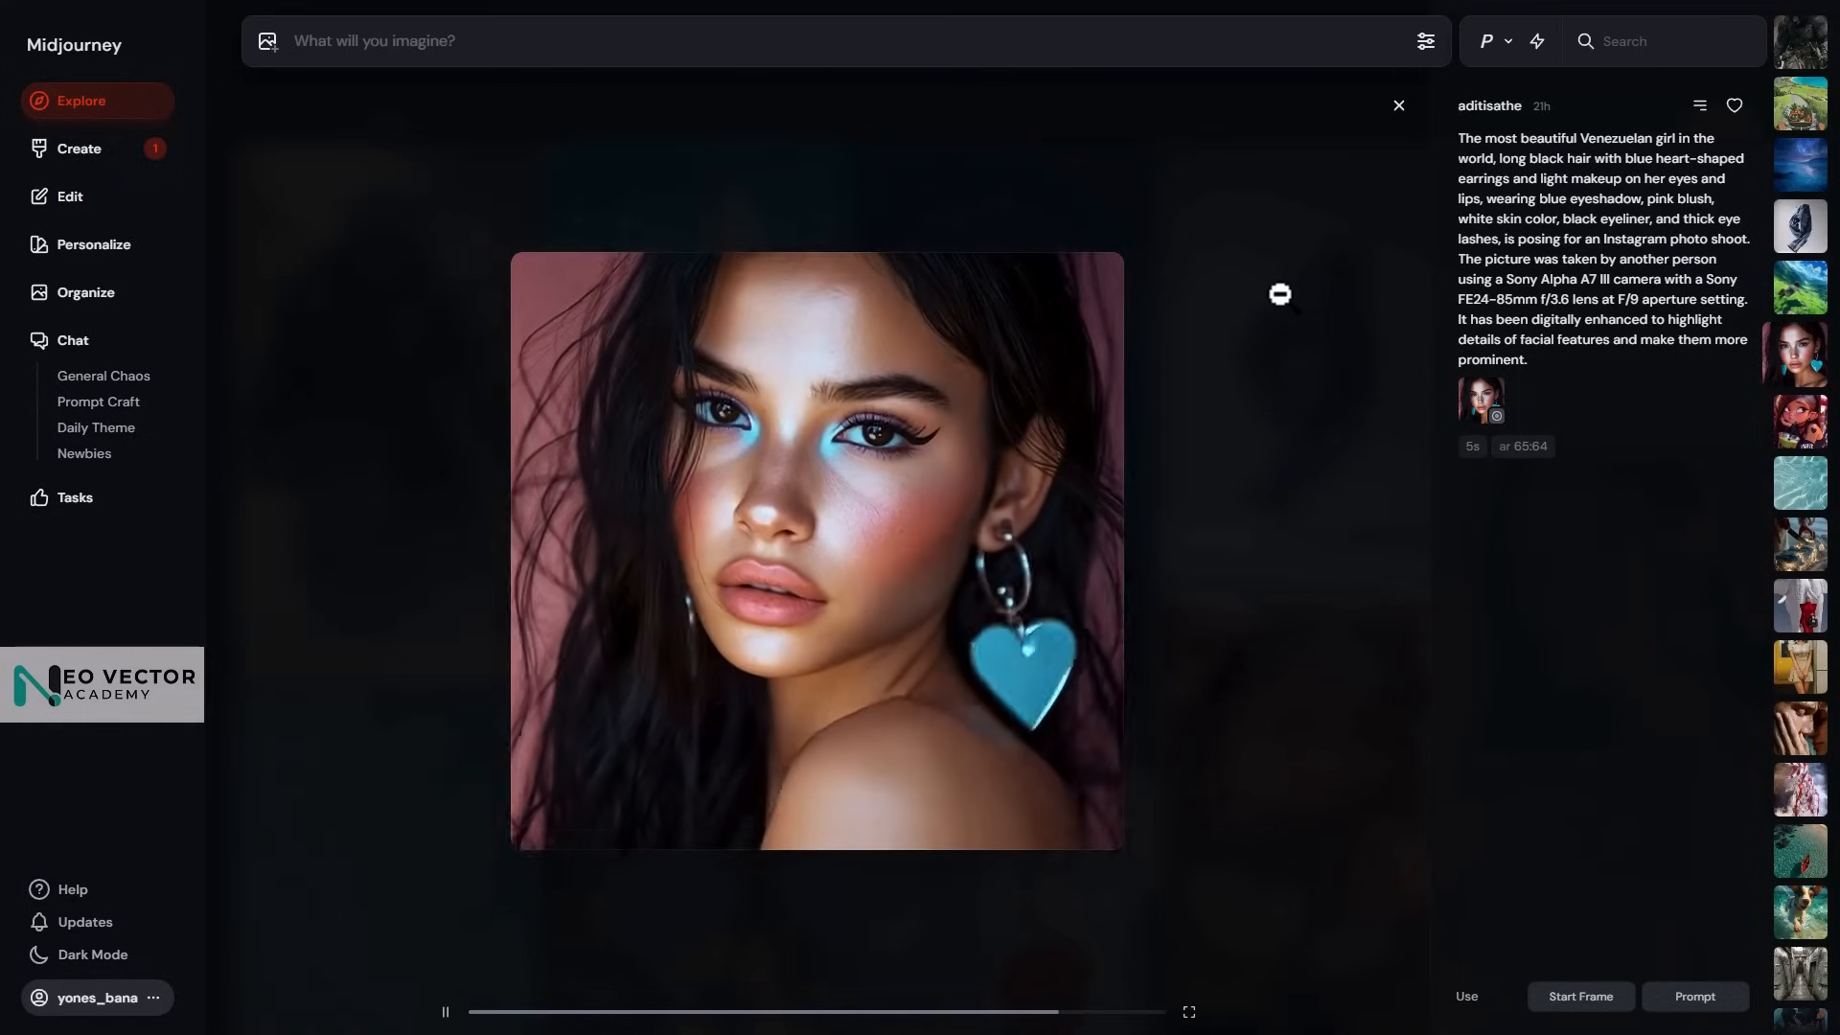
key(Down)
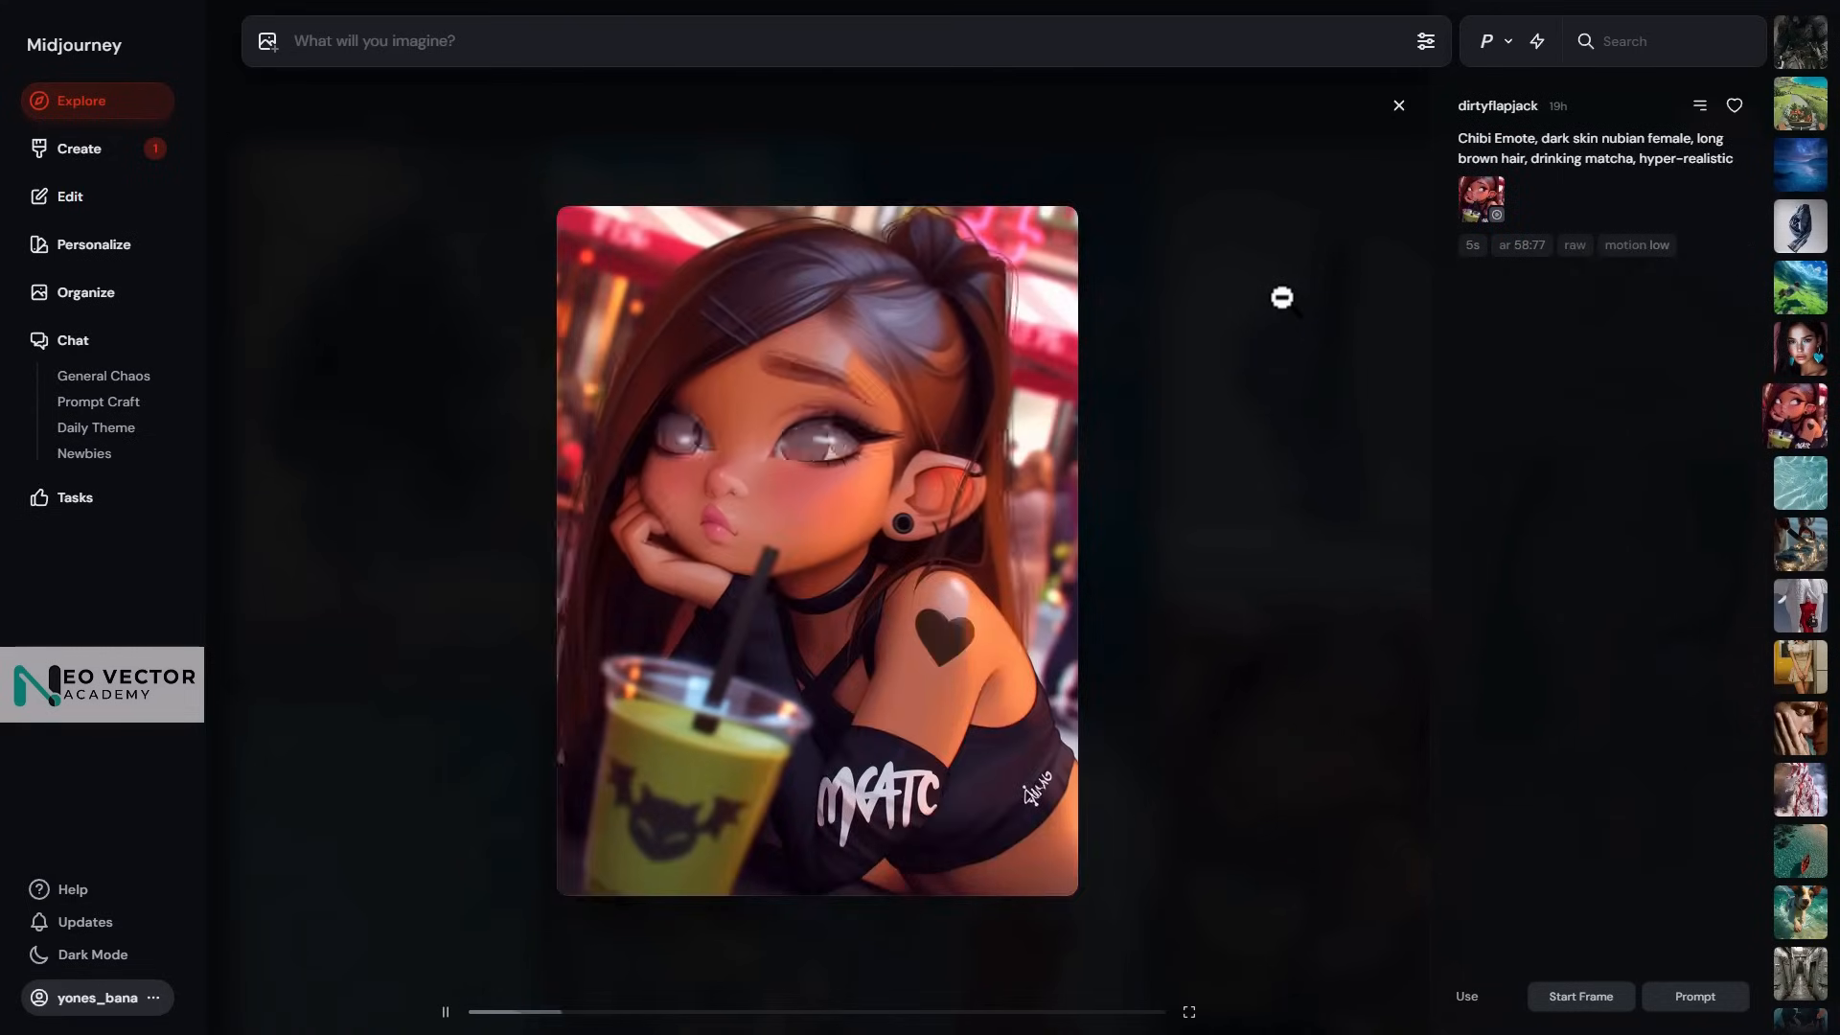
key(Down)
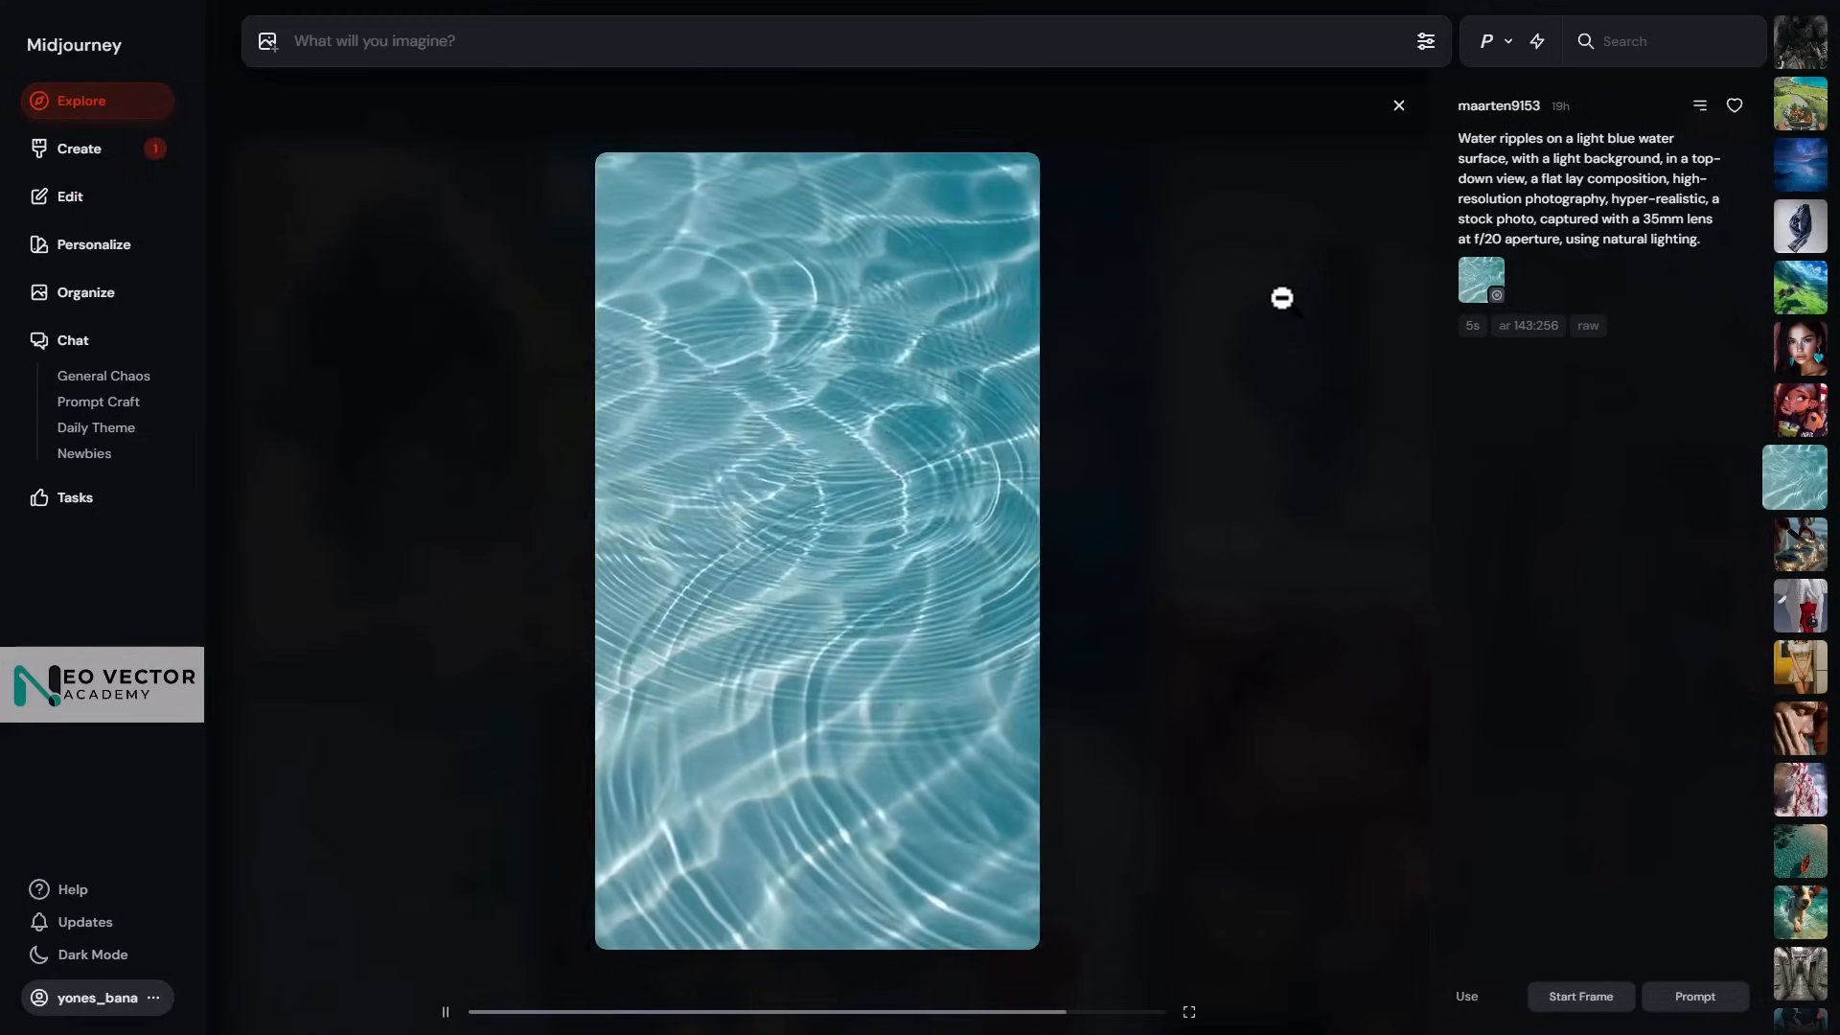
key(Down)
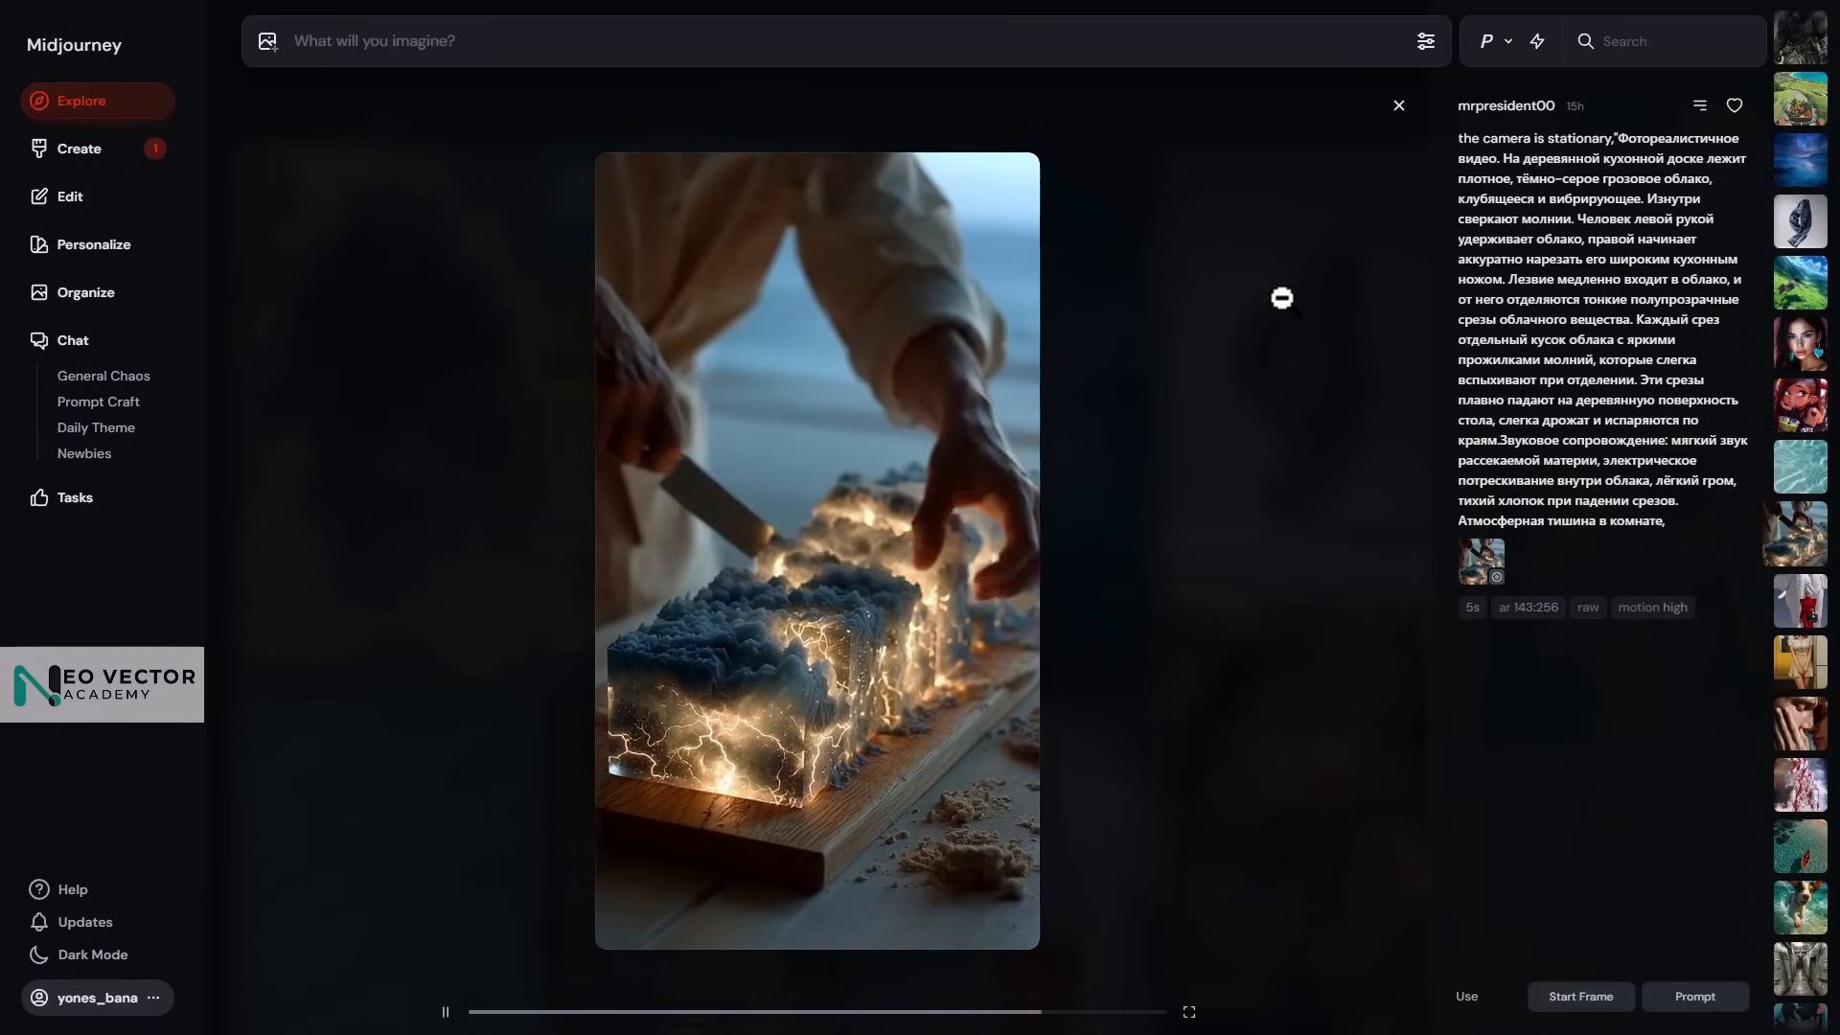
key(Down)
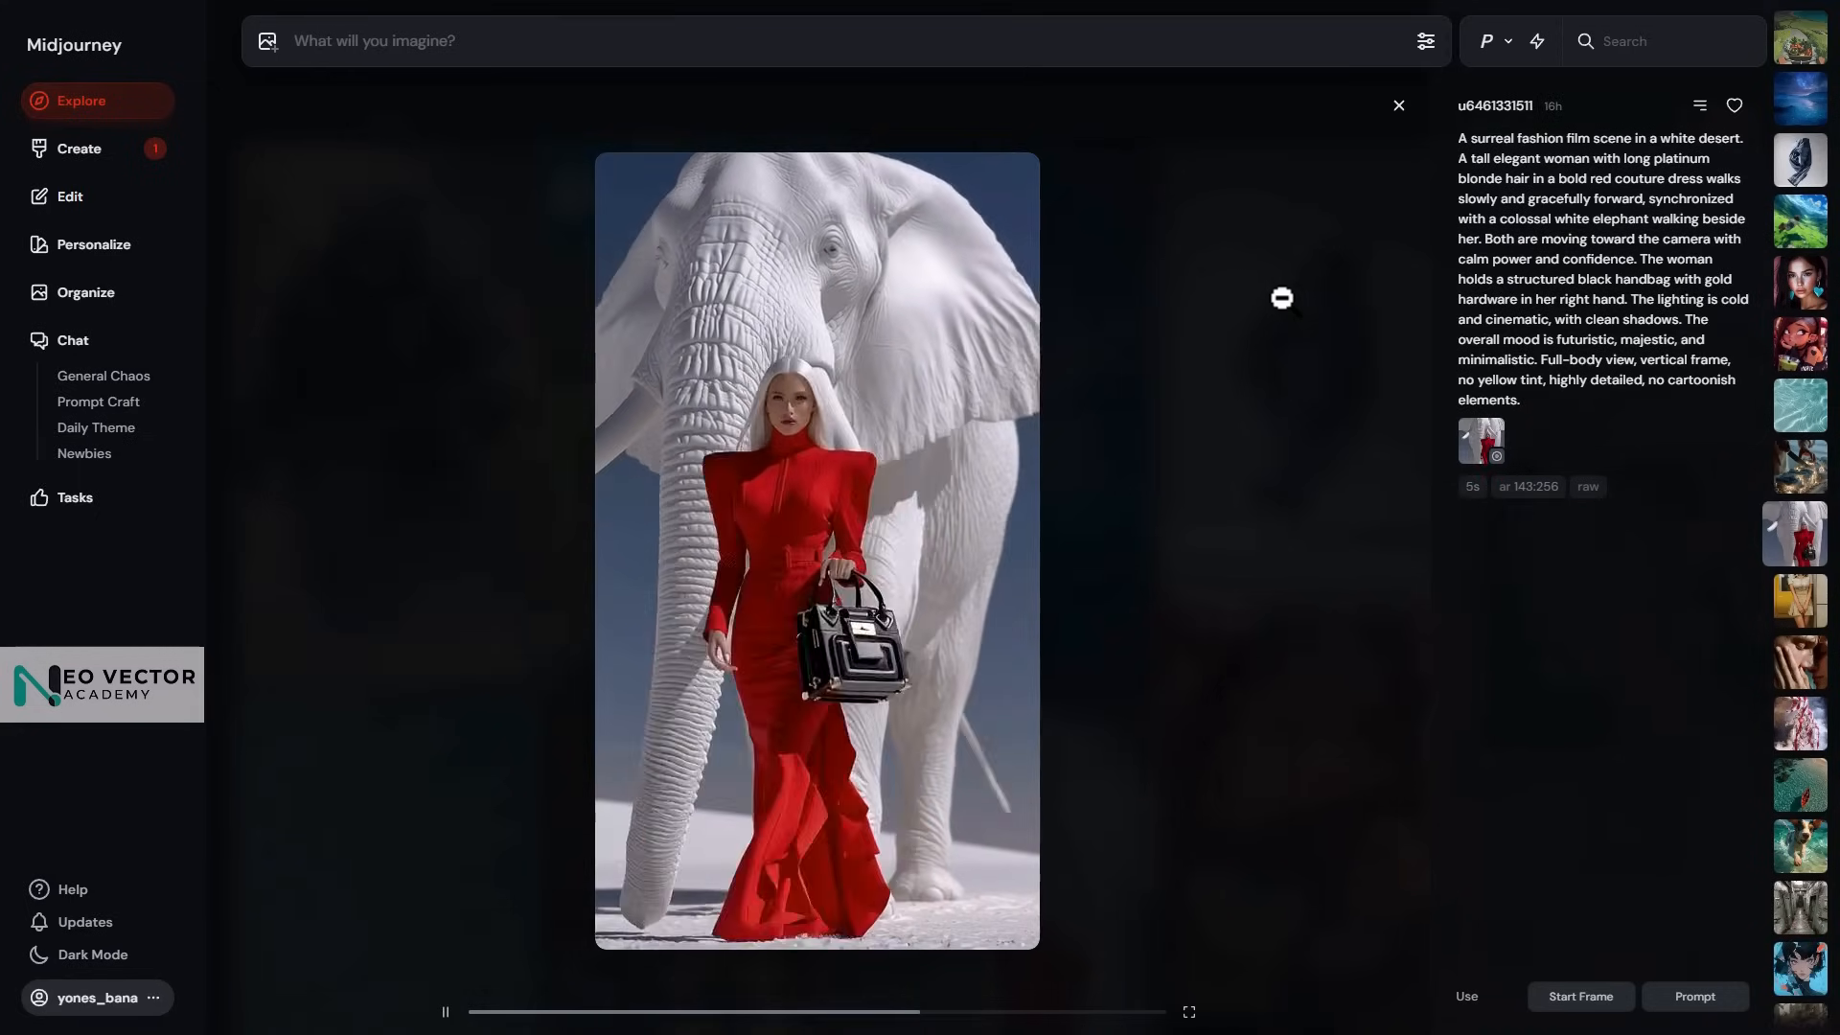
click(360, 93)
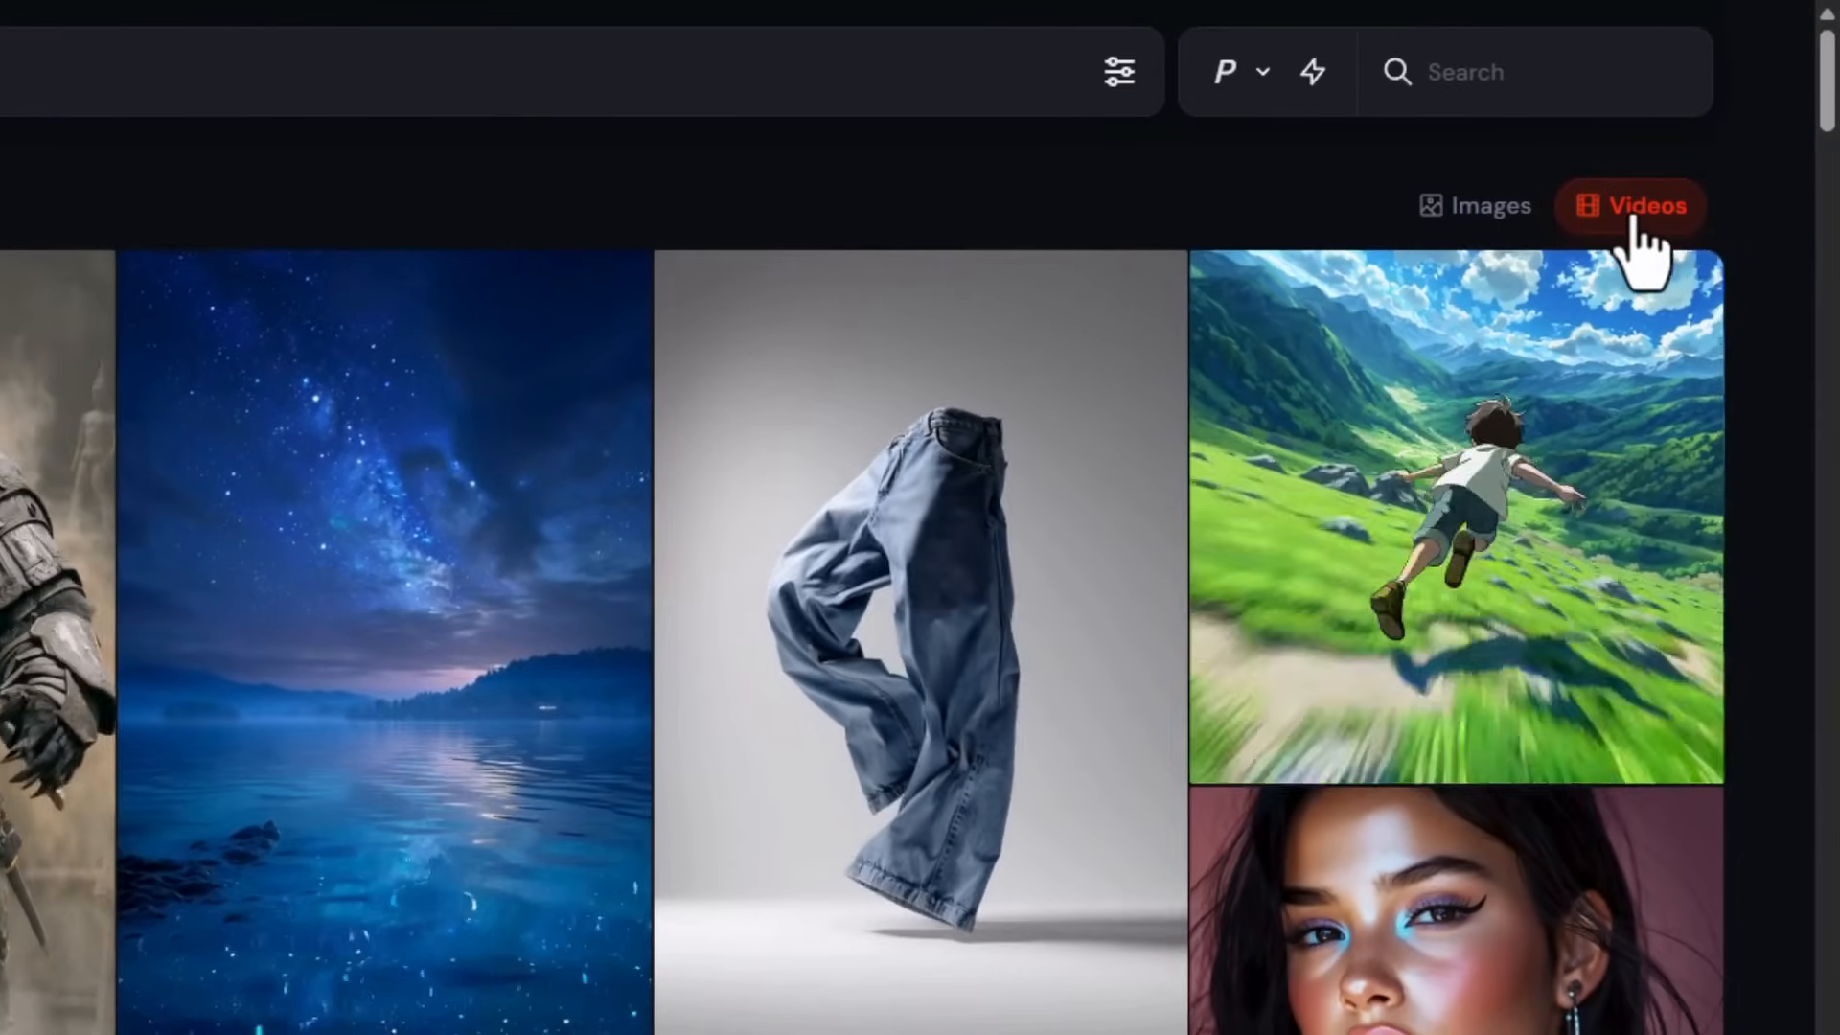
Switch the Explore gallery to images and browse the day's top results.
click(1497, 213)
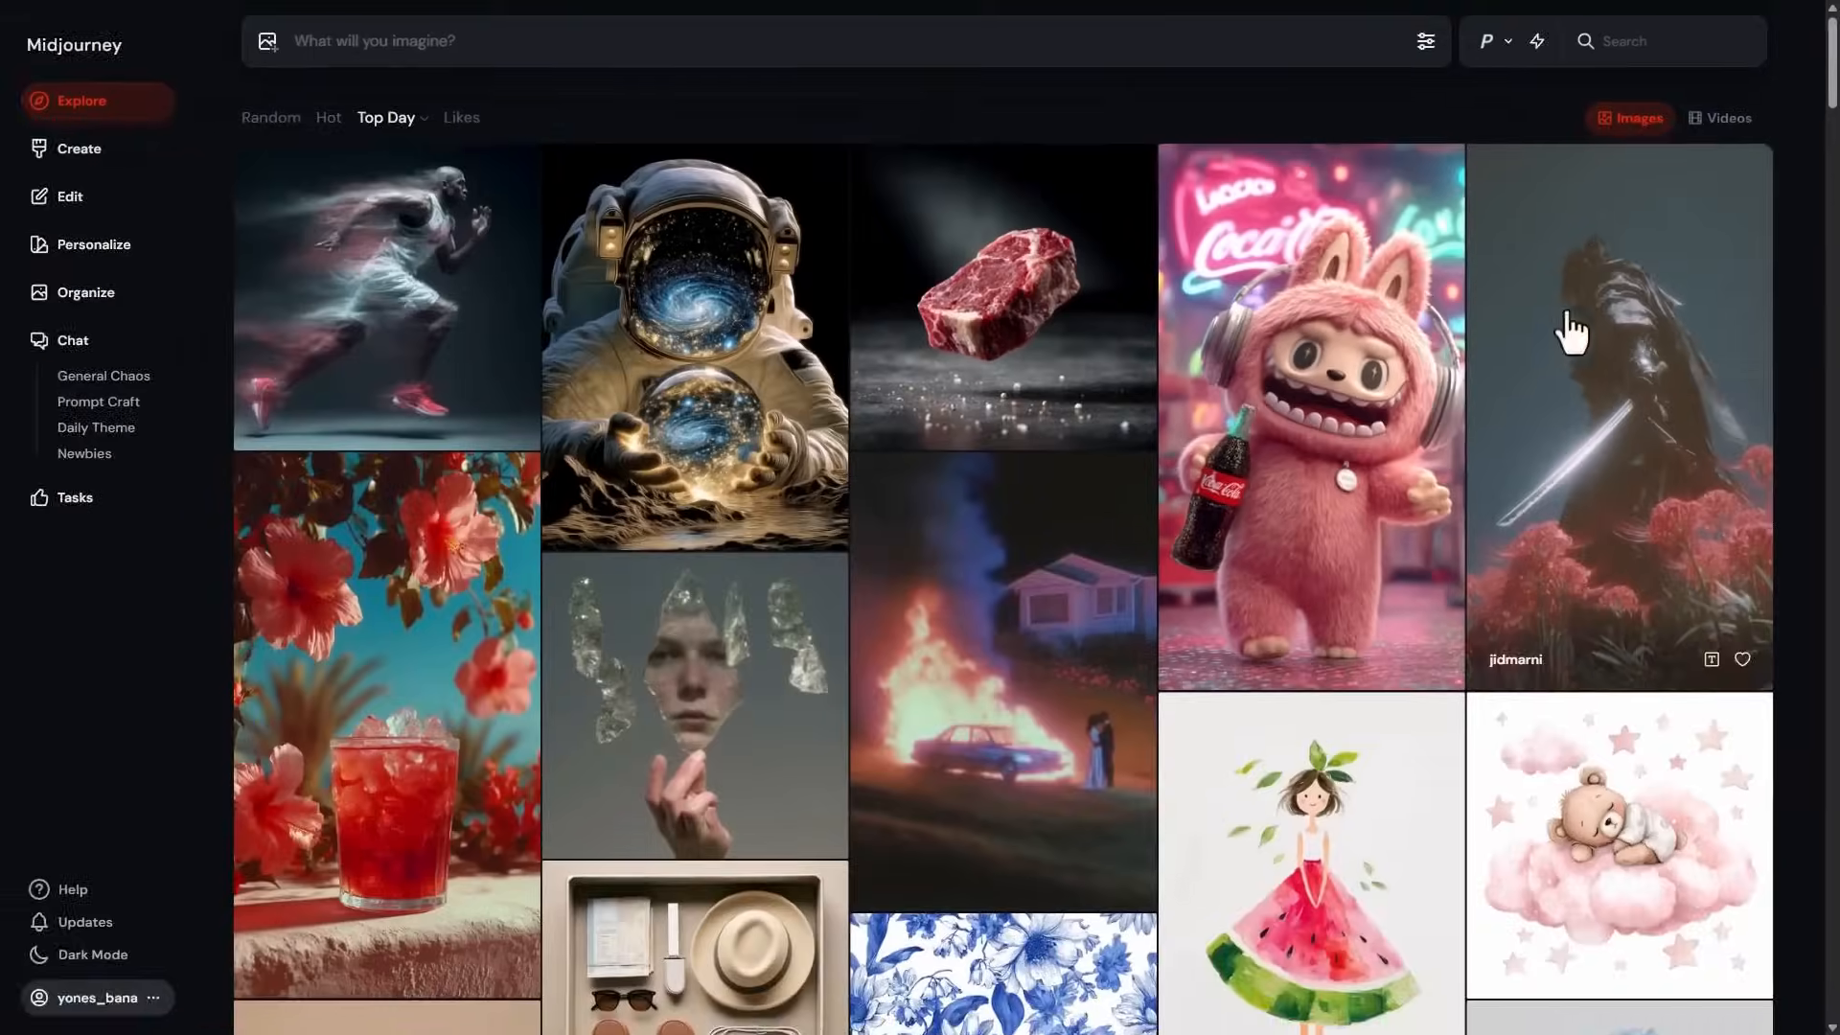
scroll(1329, 685, down, 4)
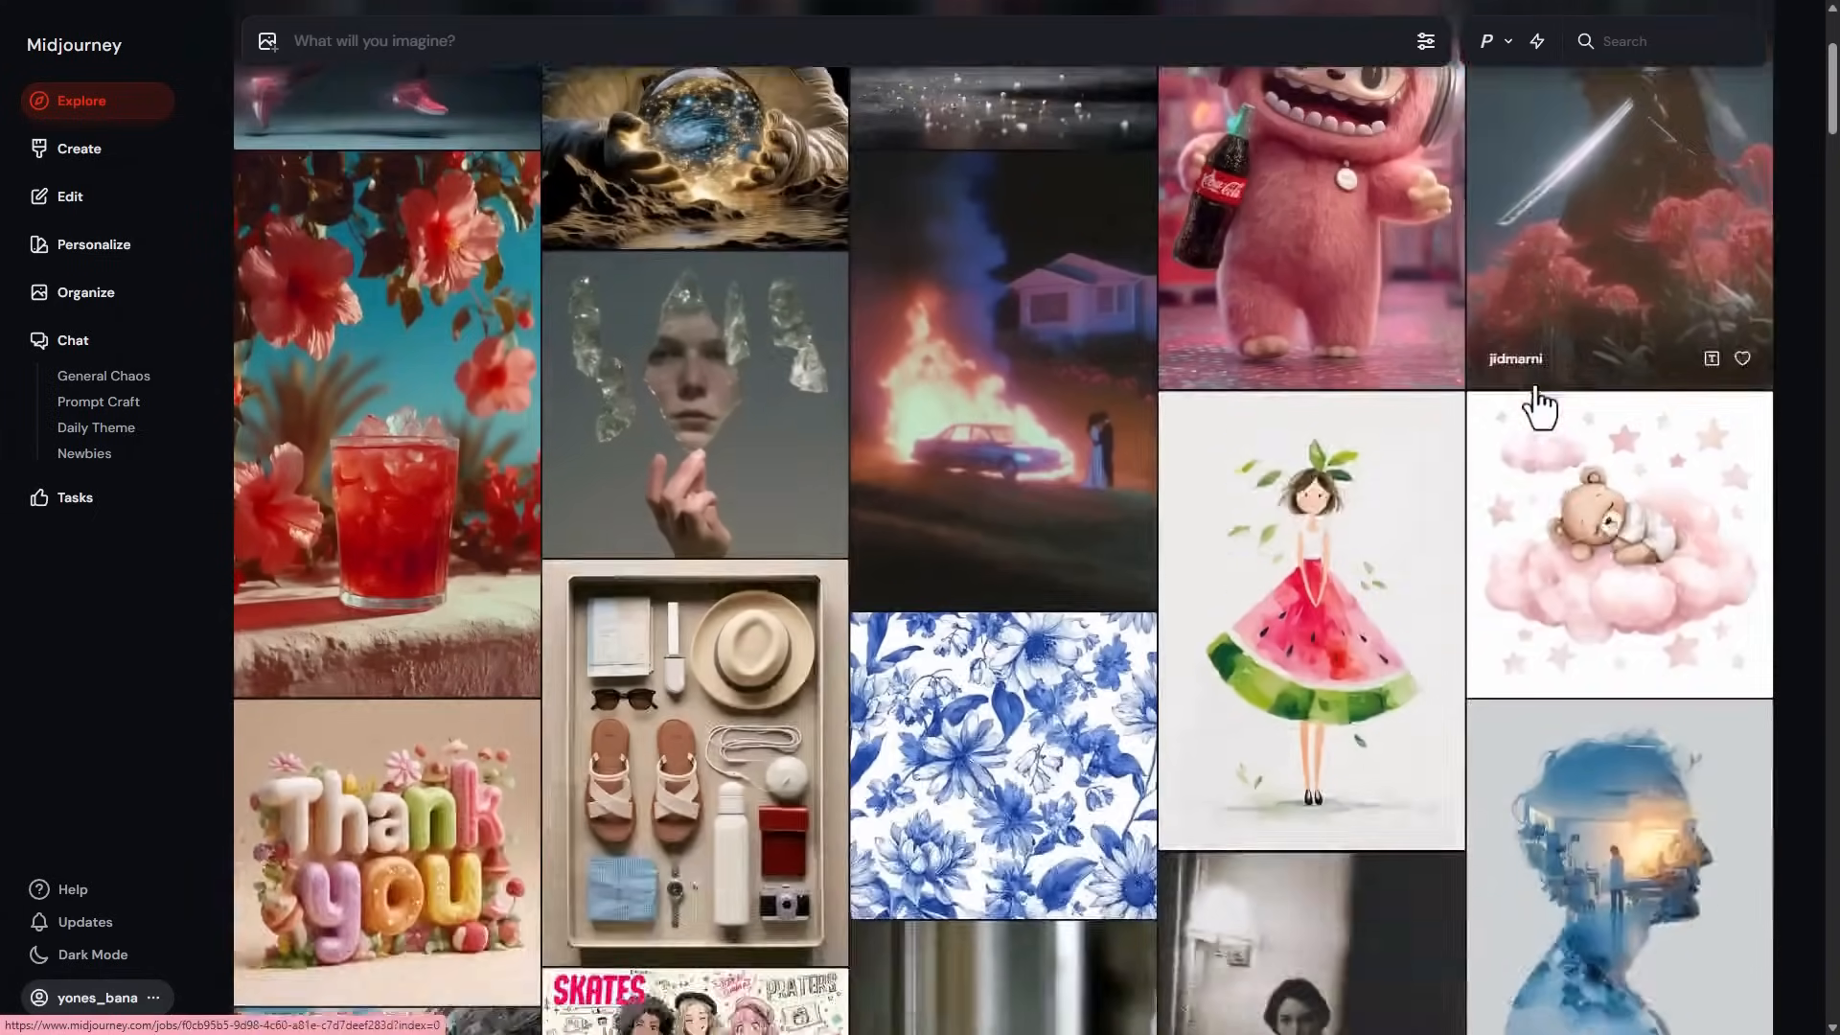
scroll(1539, 402, up, 5)
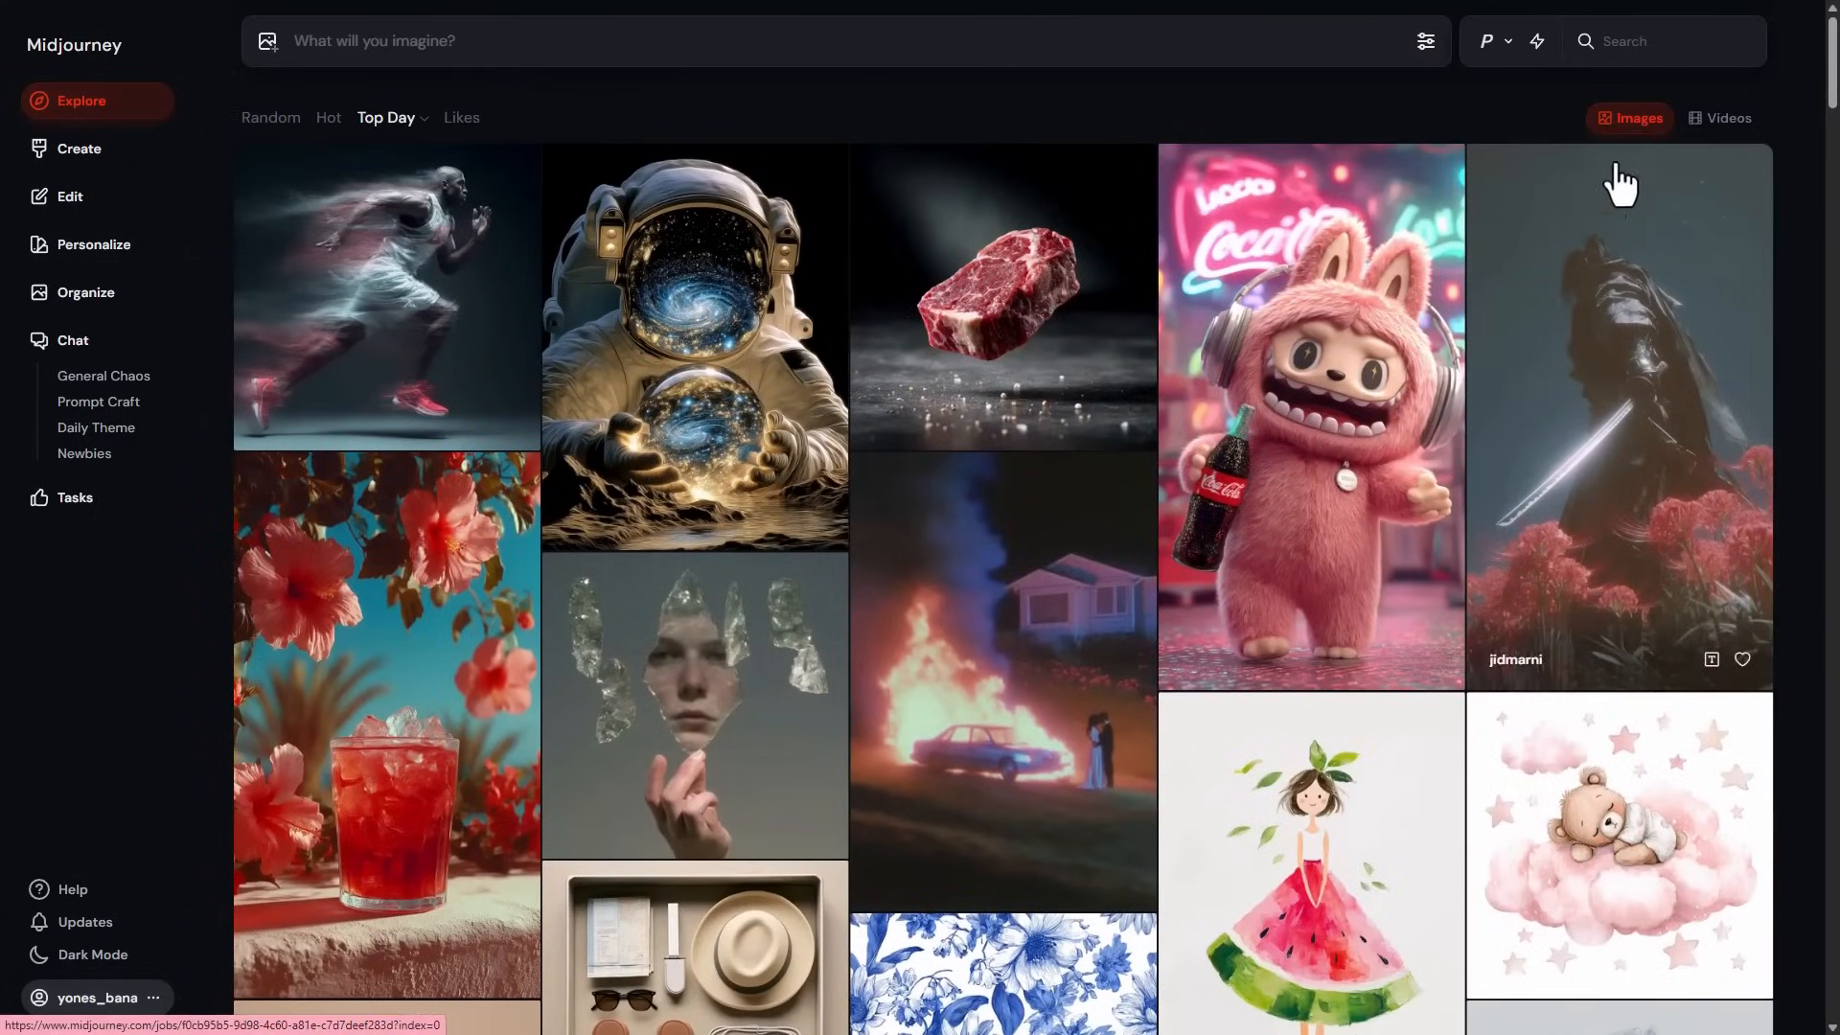
Switch the Explore gallery to videos and browse the day's top results.
click(1713, 132)
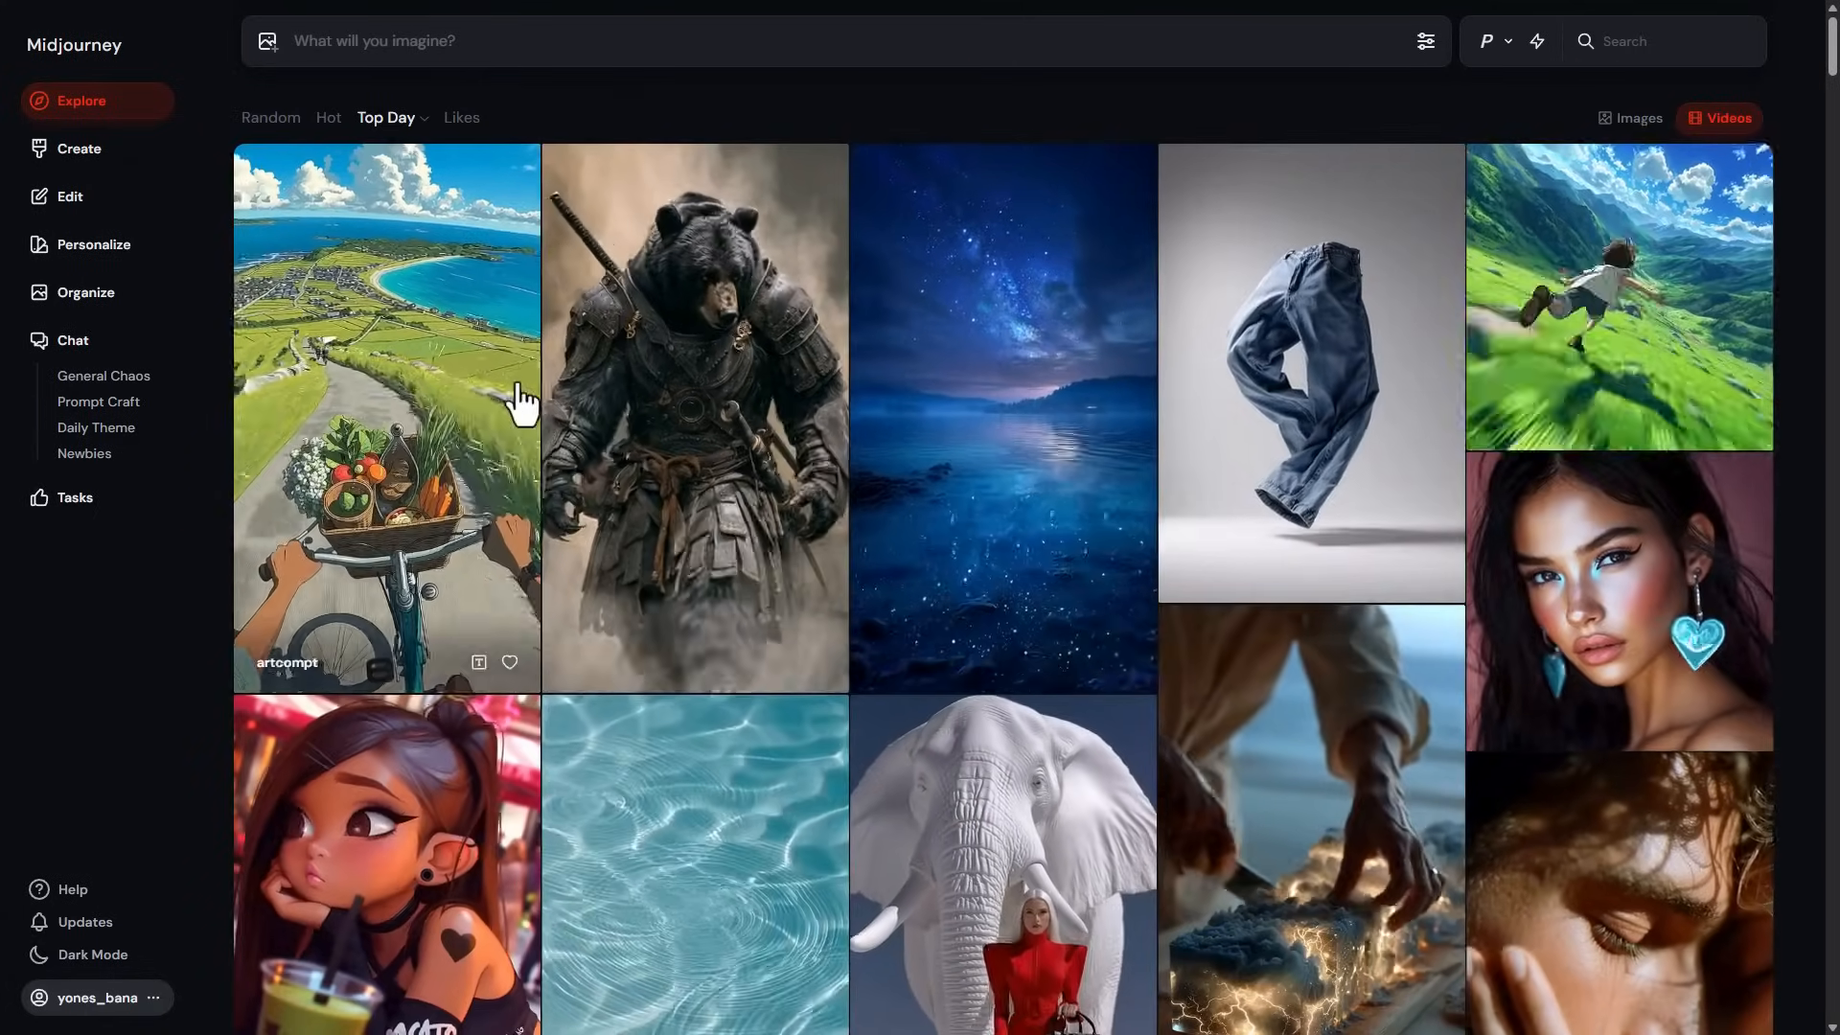
scroll(1265, 584, down, 5)
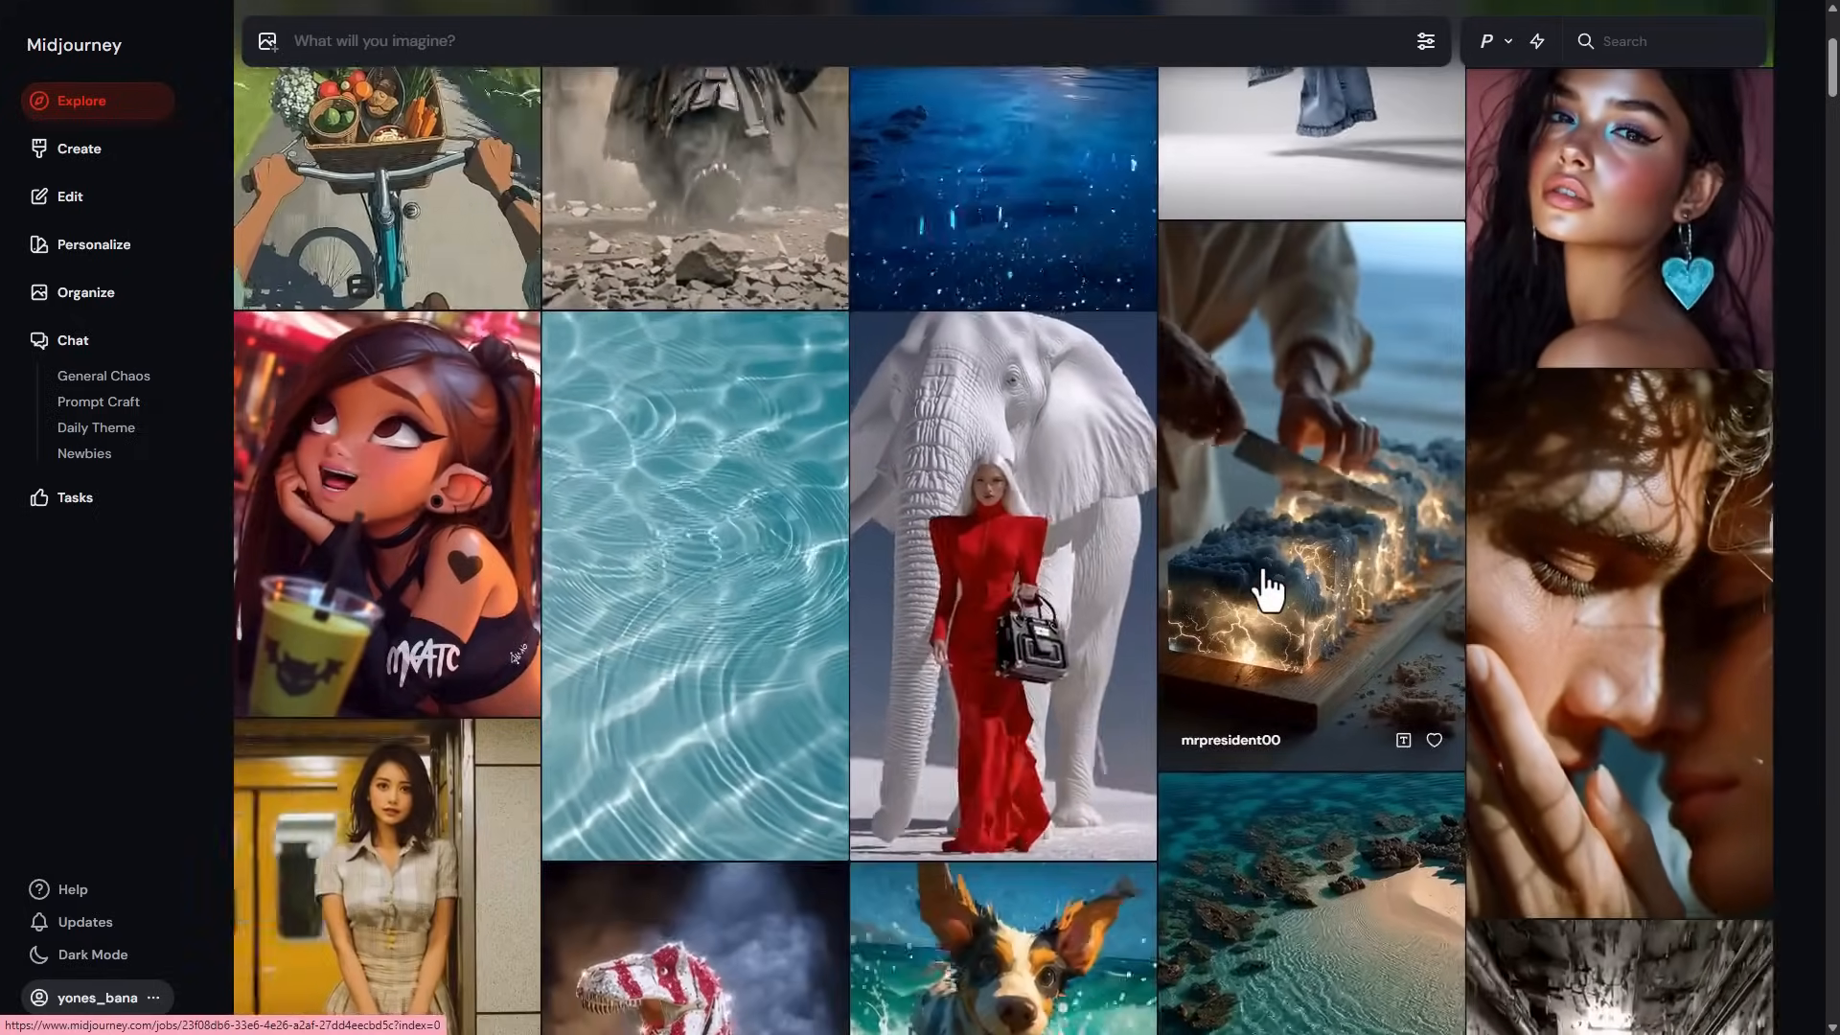
scroll(1265, 590, down, 4)
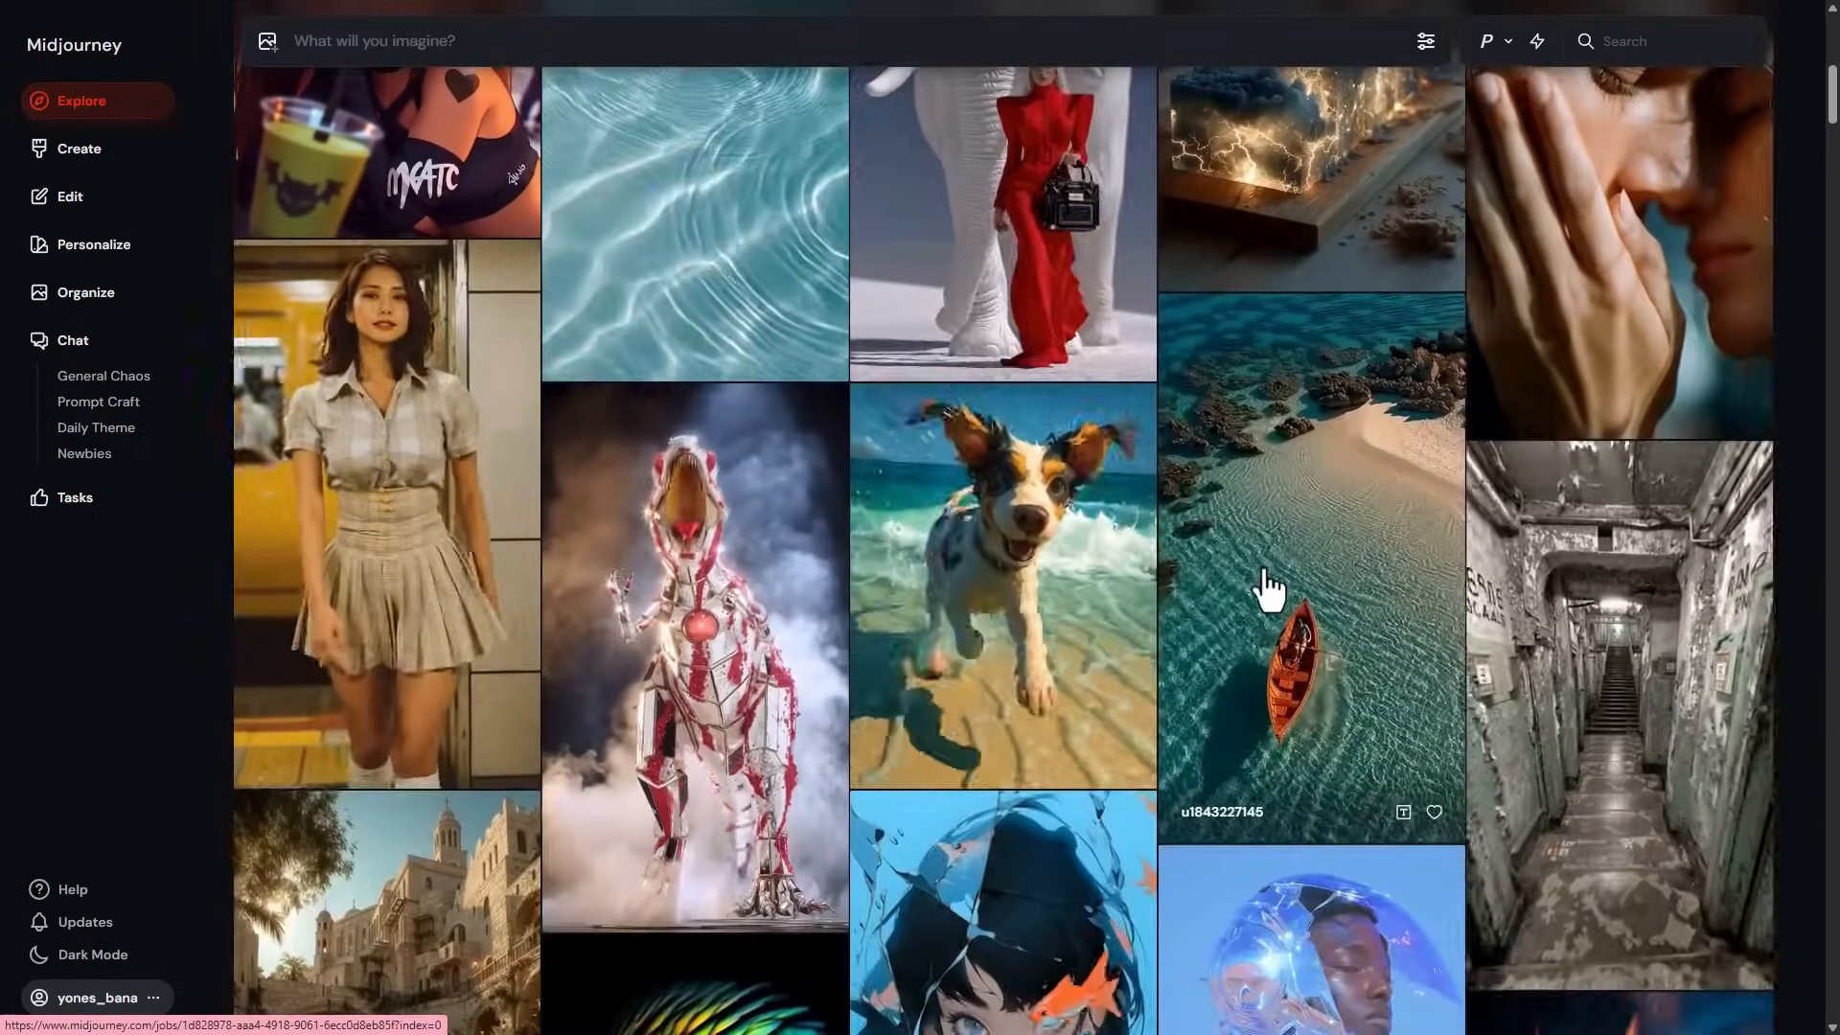
scroll(1269, 589, down, 5)
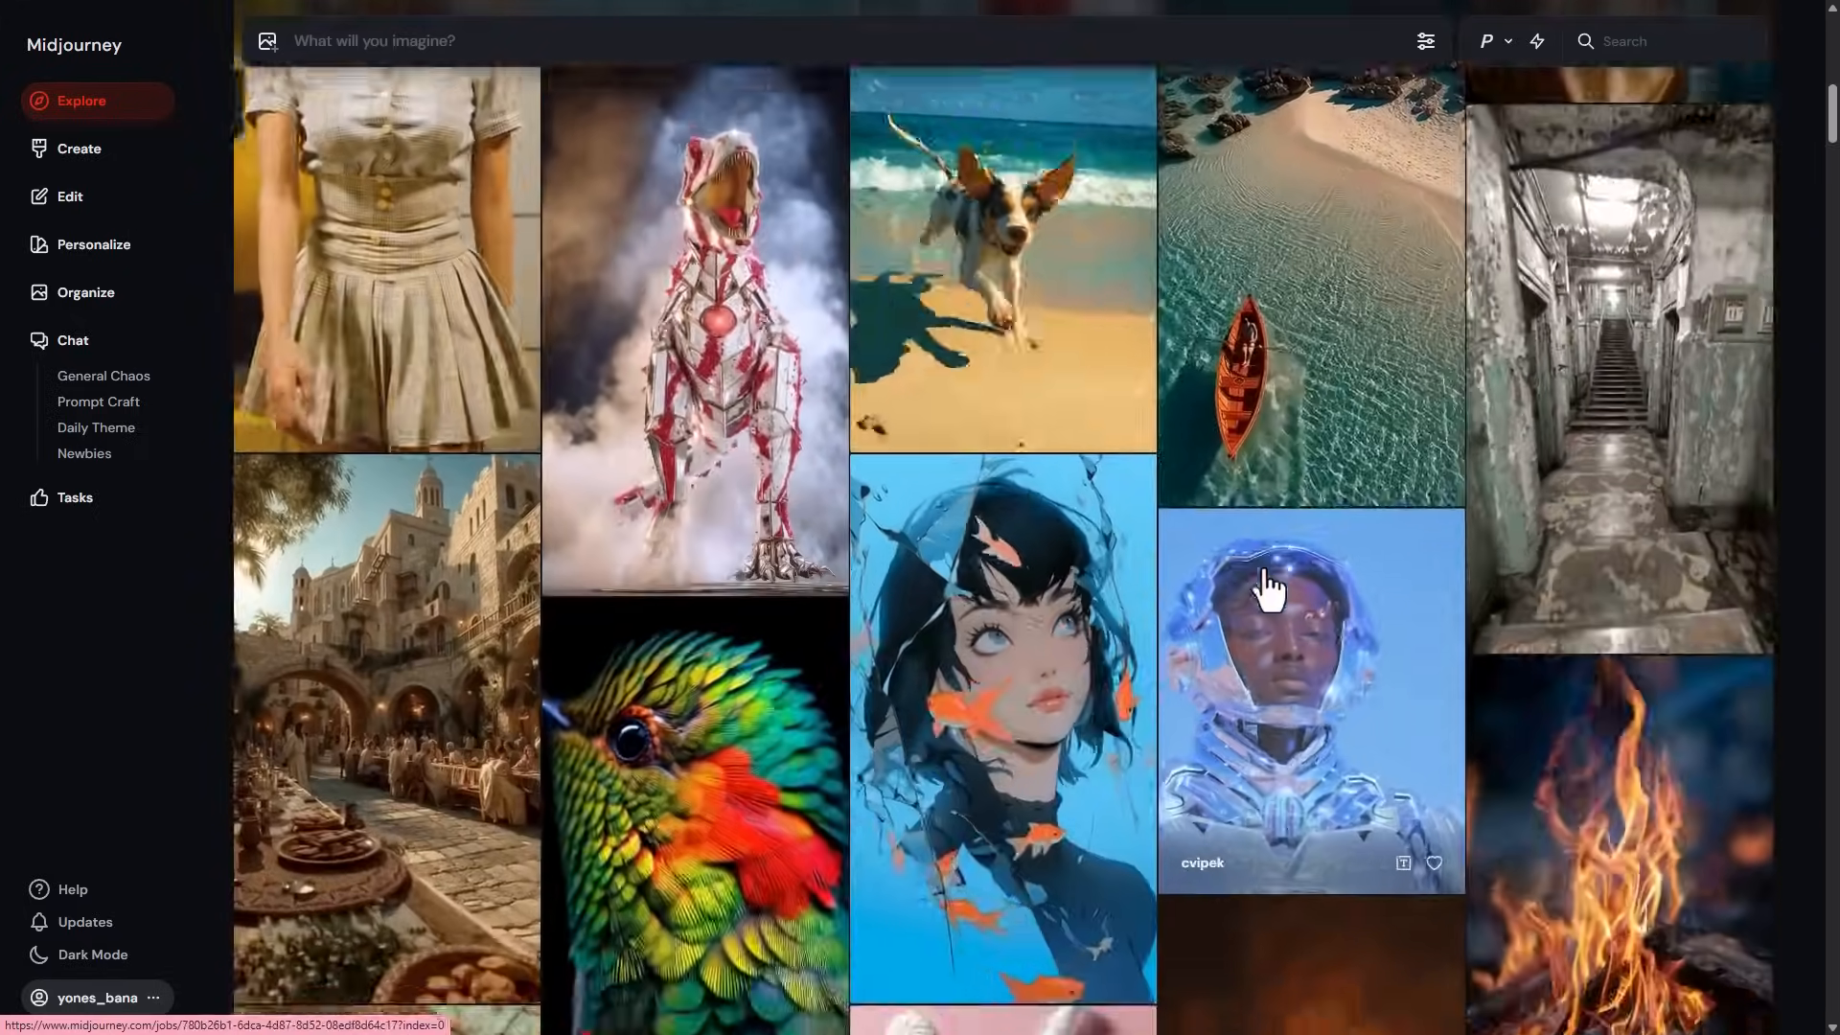
scroll(1265, 587, down, 4)
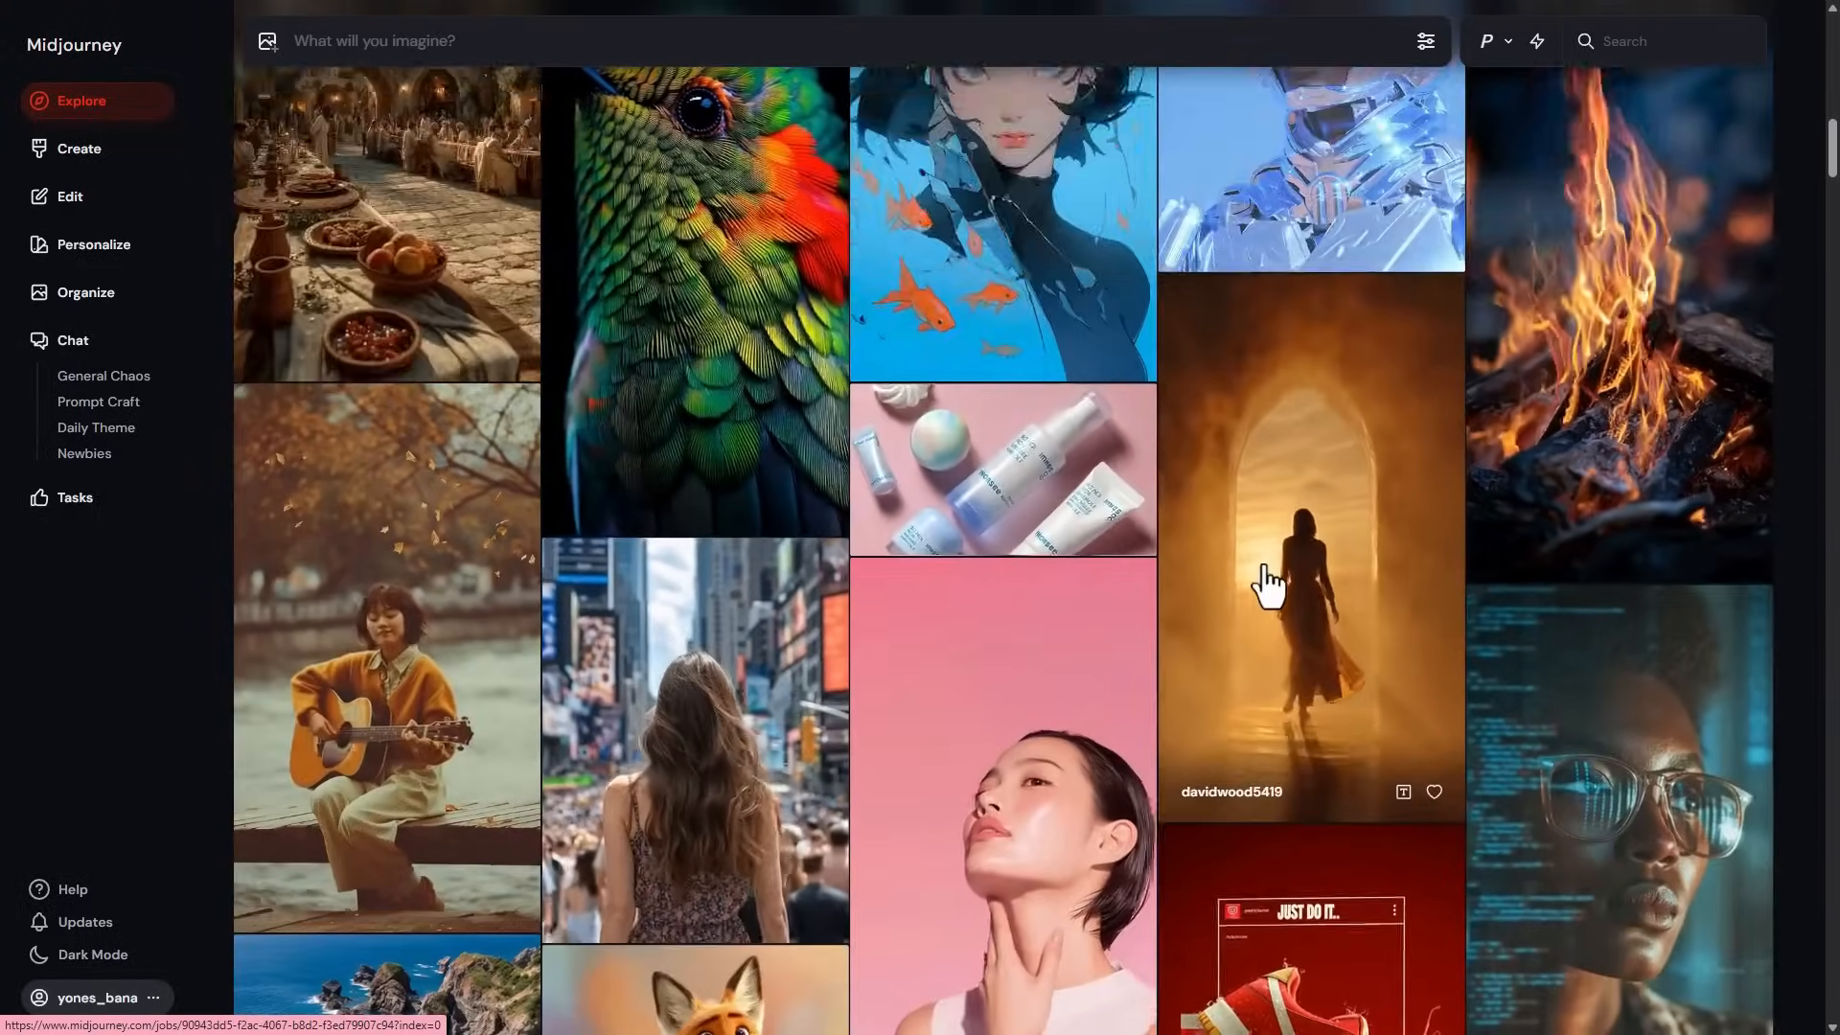
scroll(1271, 505, down, 2)
Open the video of the woman playing guitar by the river and reuse its start frame and its prompt.
click(387, 428)
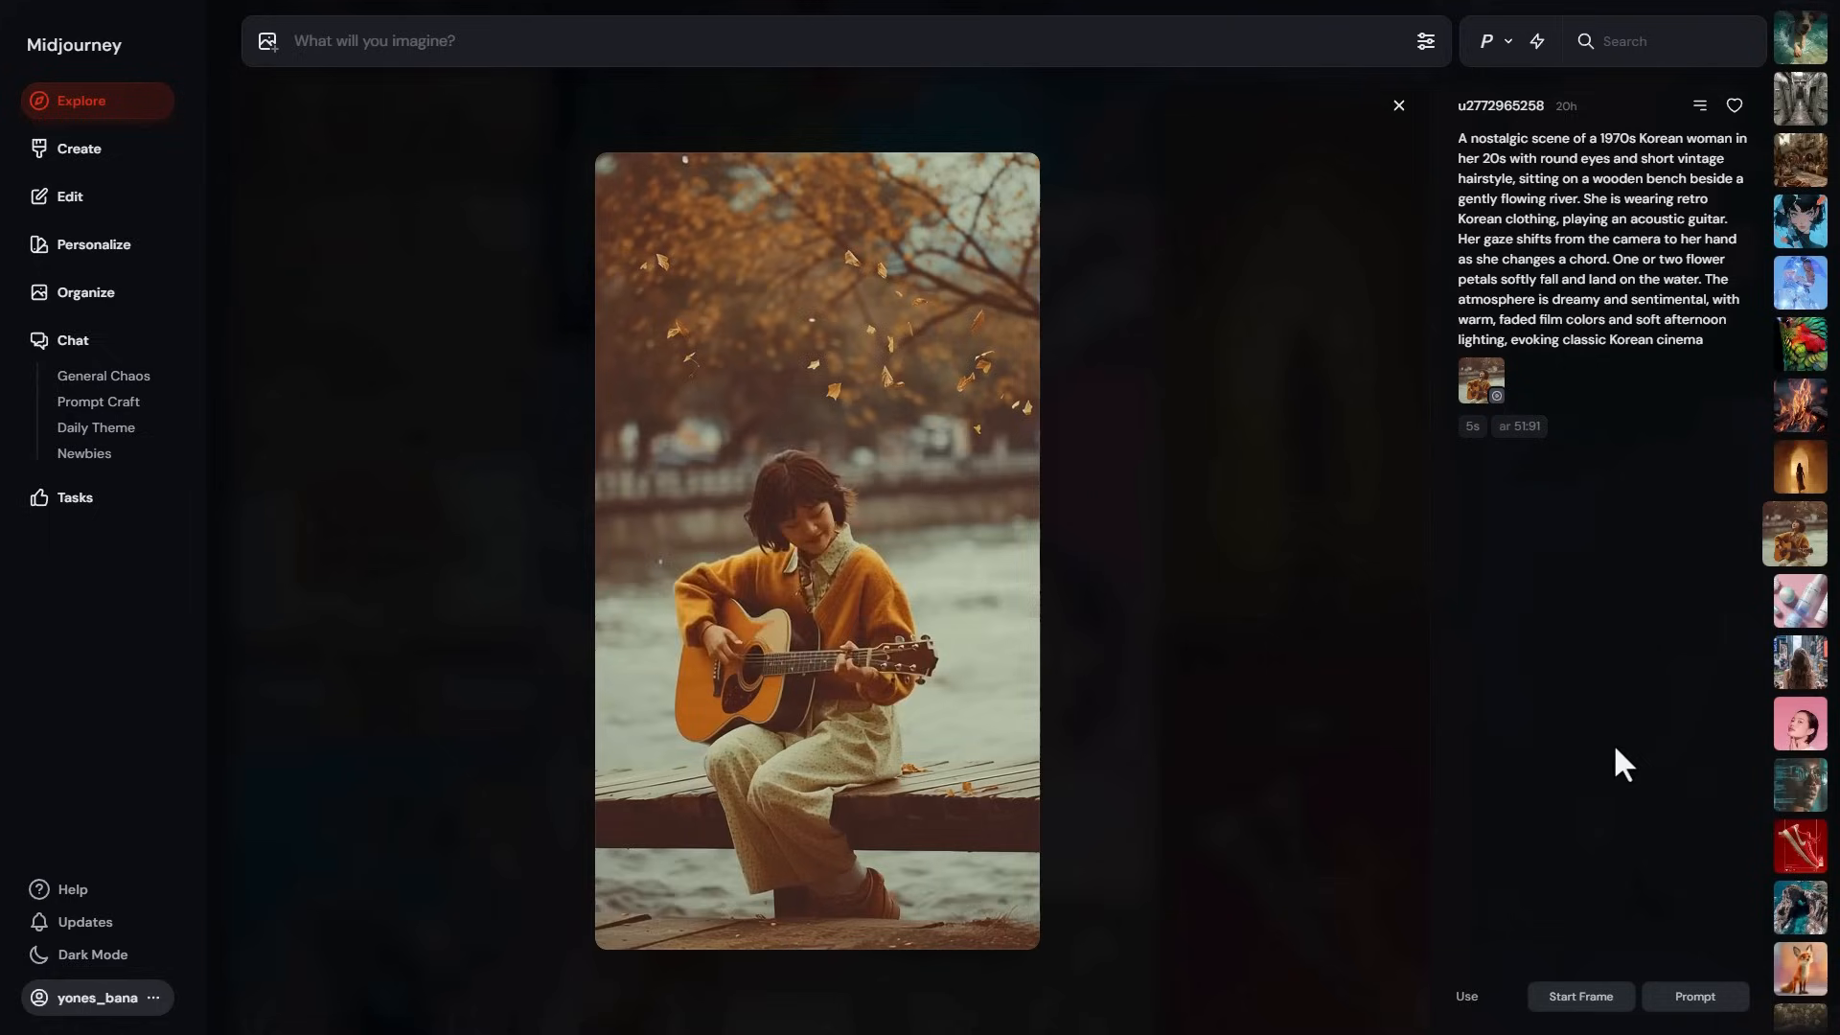
click(1585, 993)
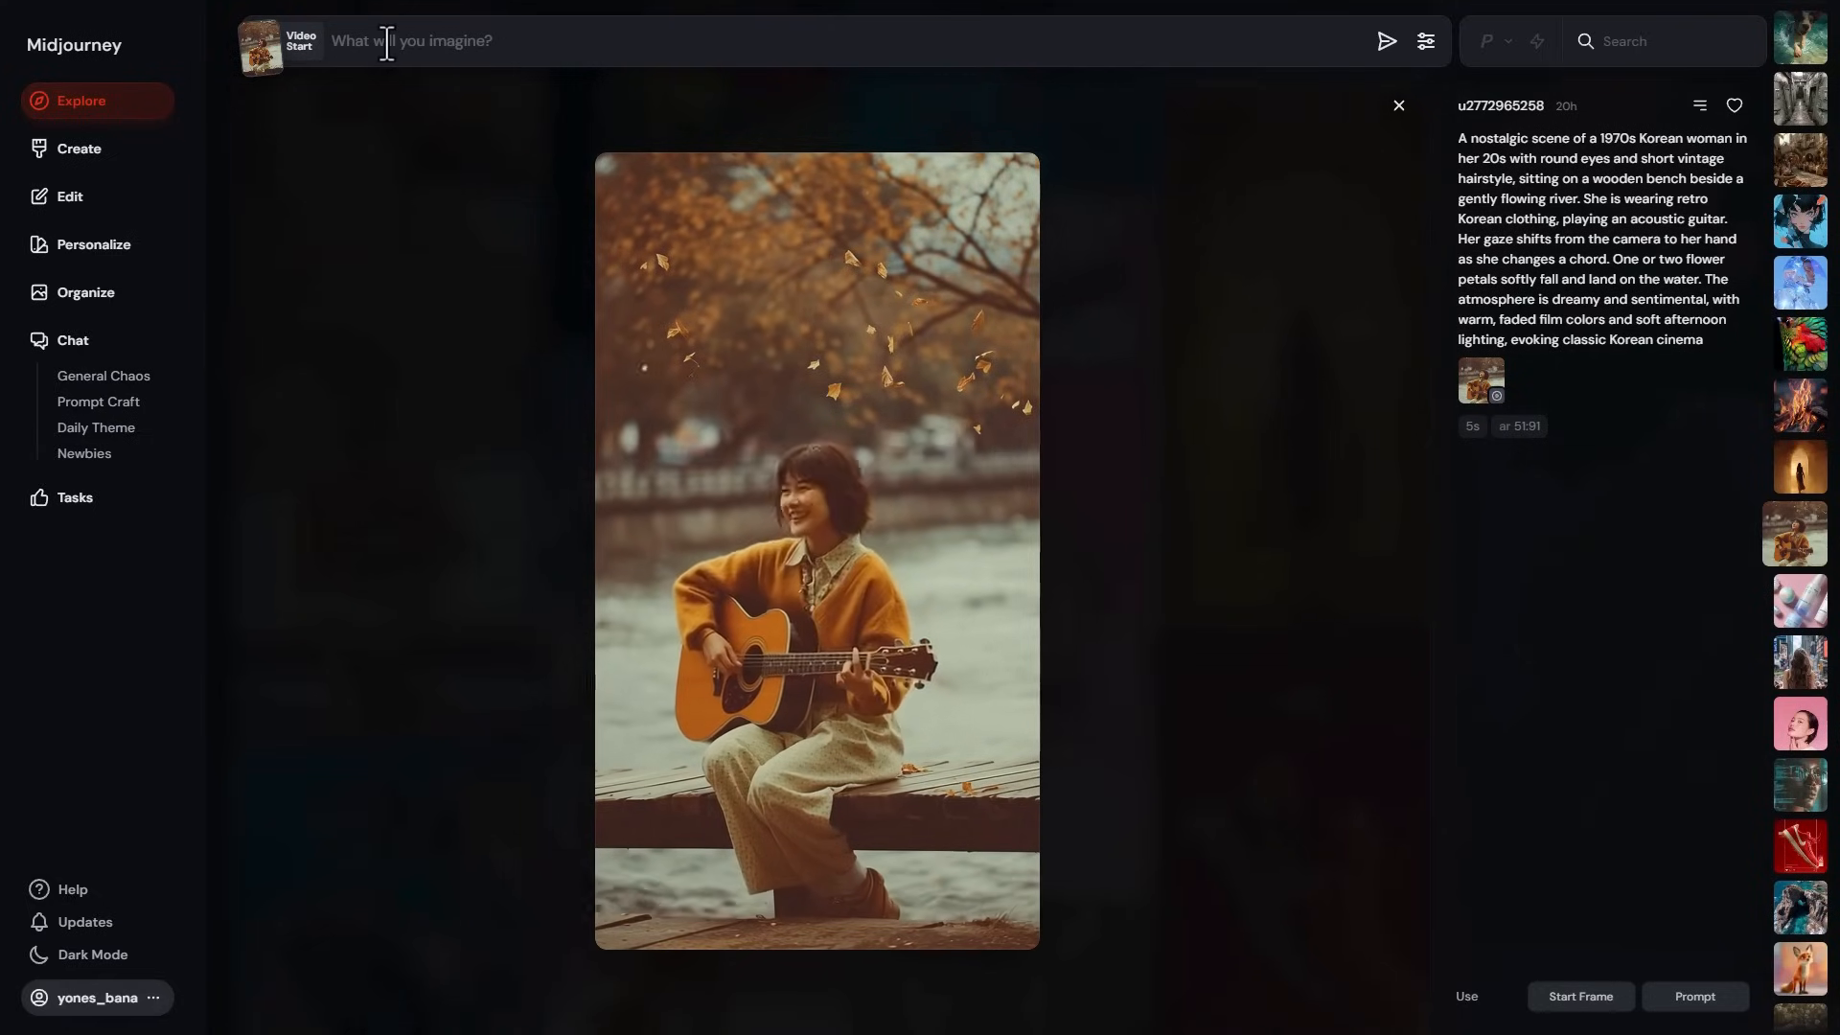
click(1694, 997)
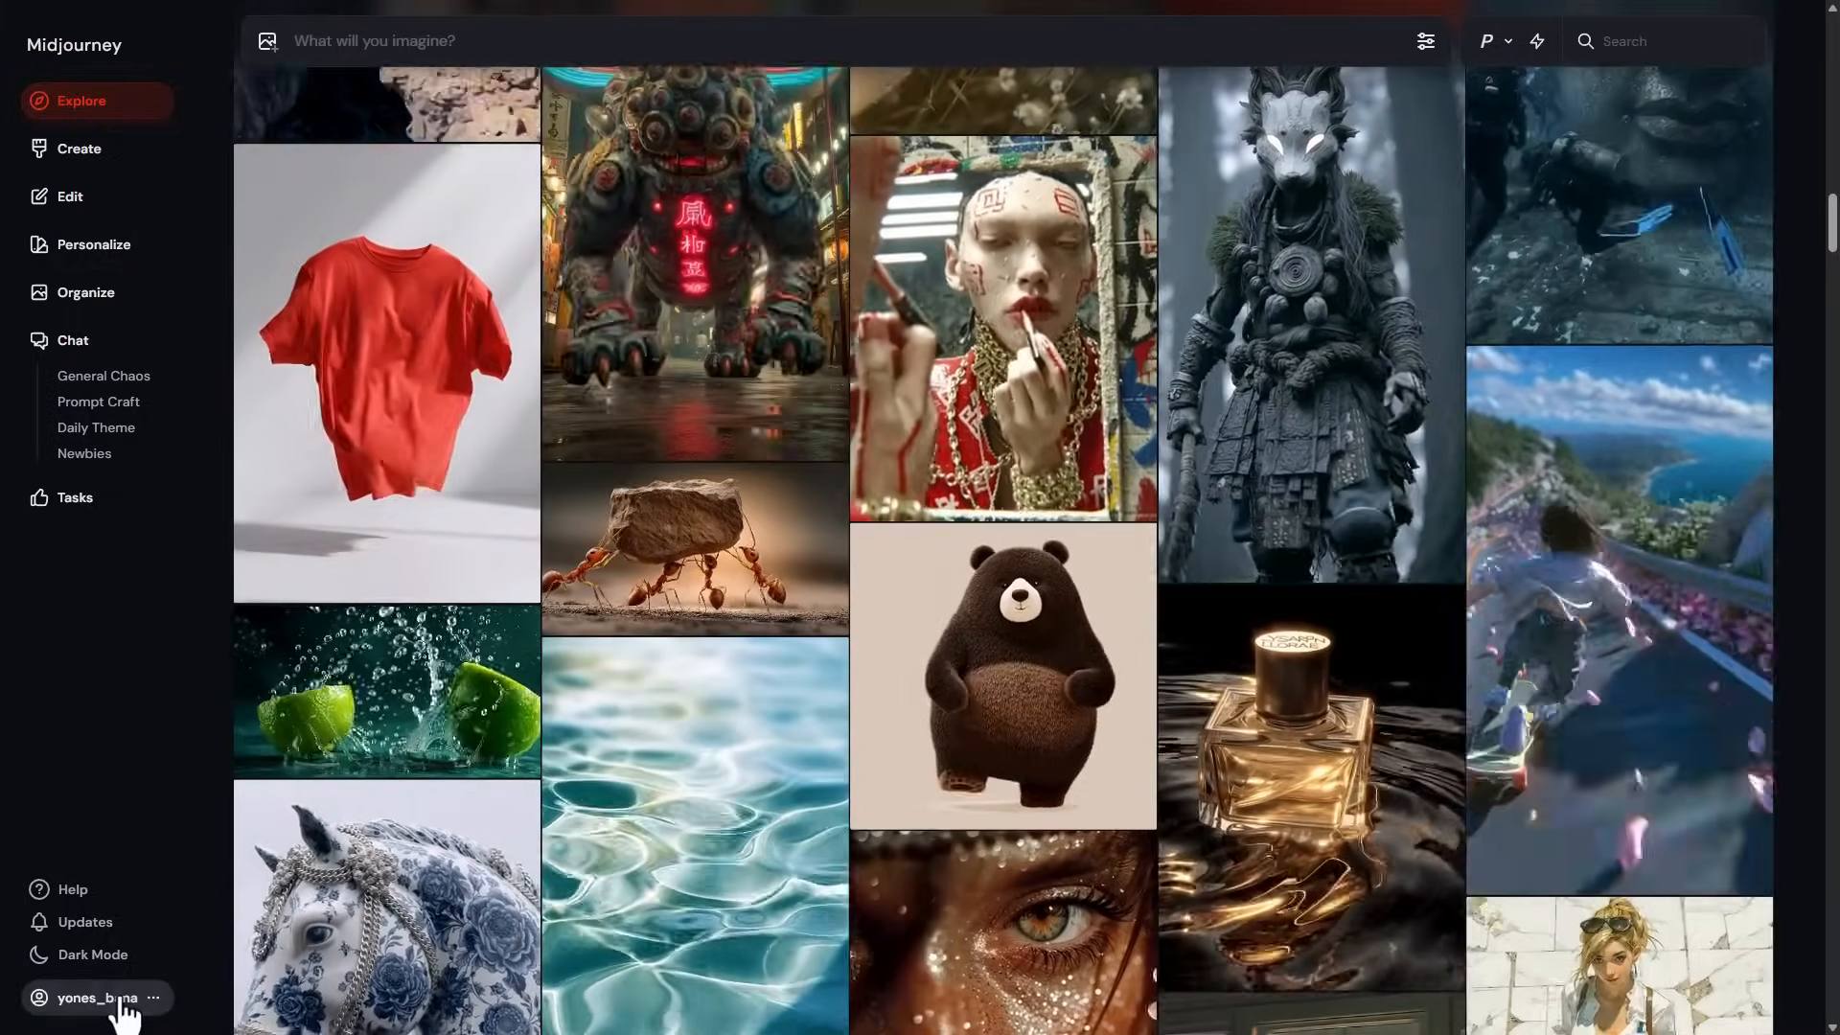
Open the subscription management page and compare the plans, checking Standard's fast generations and Pro's unlimited relaxed video generations.
click(128, 991)
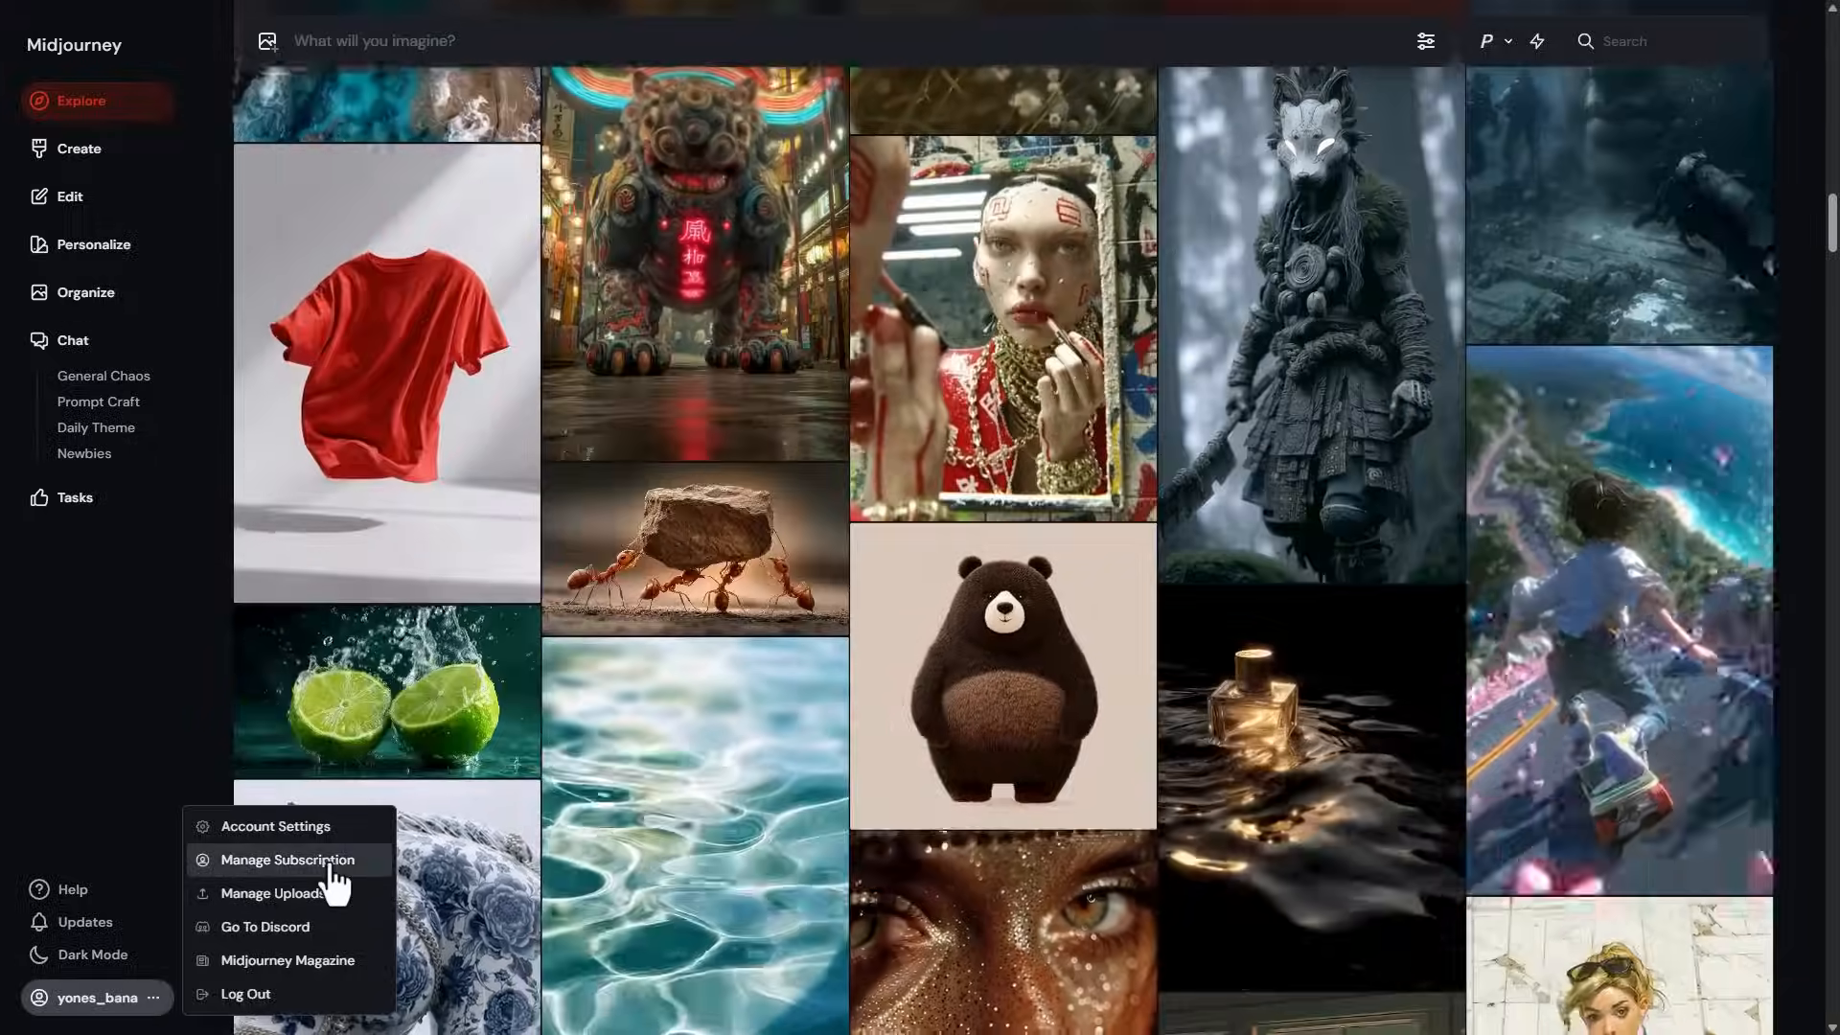
click(330, 862)
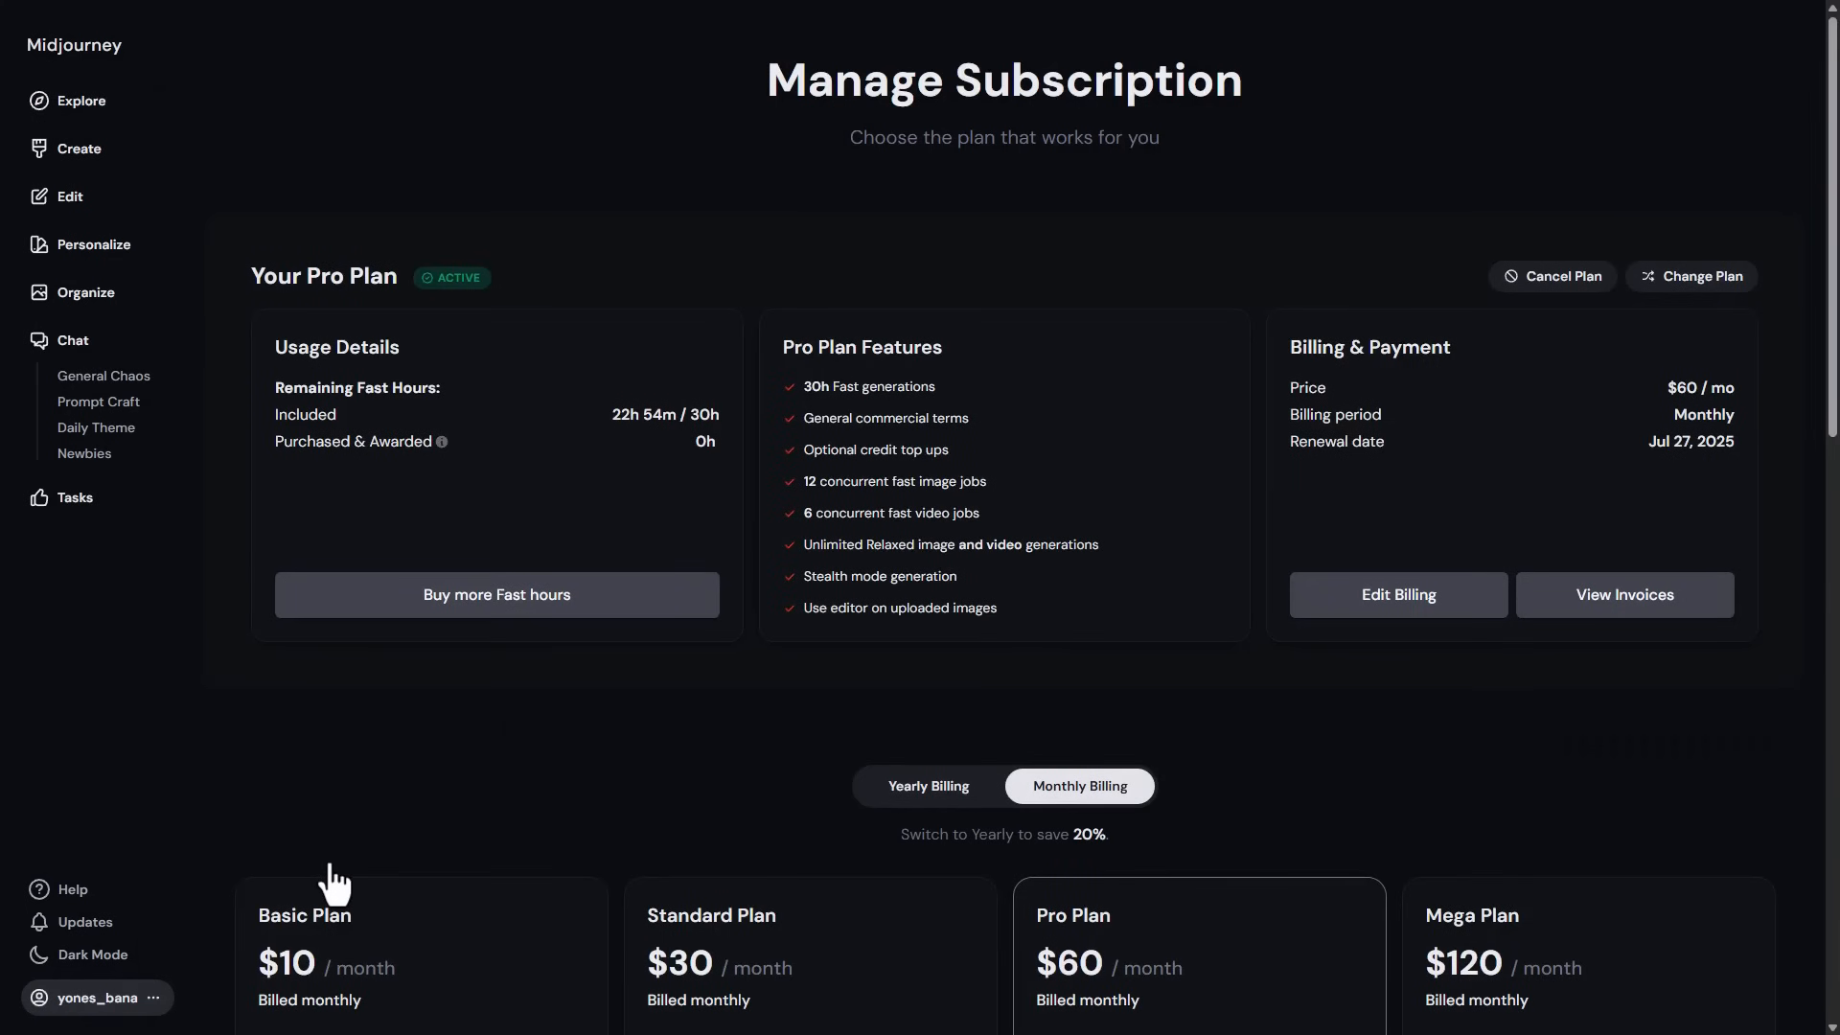
scroll(399, 777, down, 7)
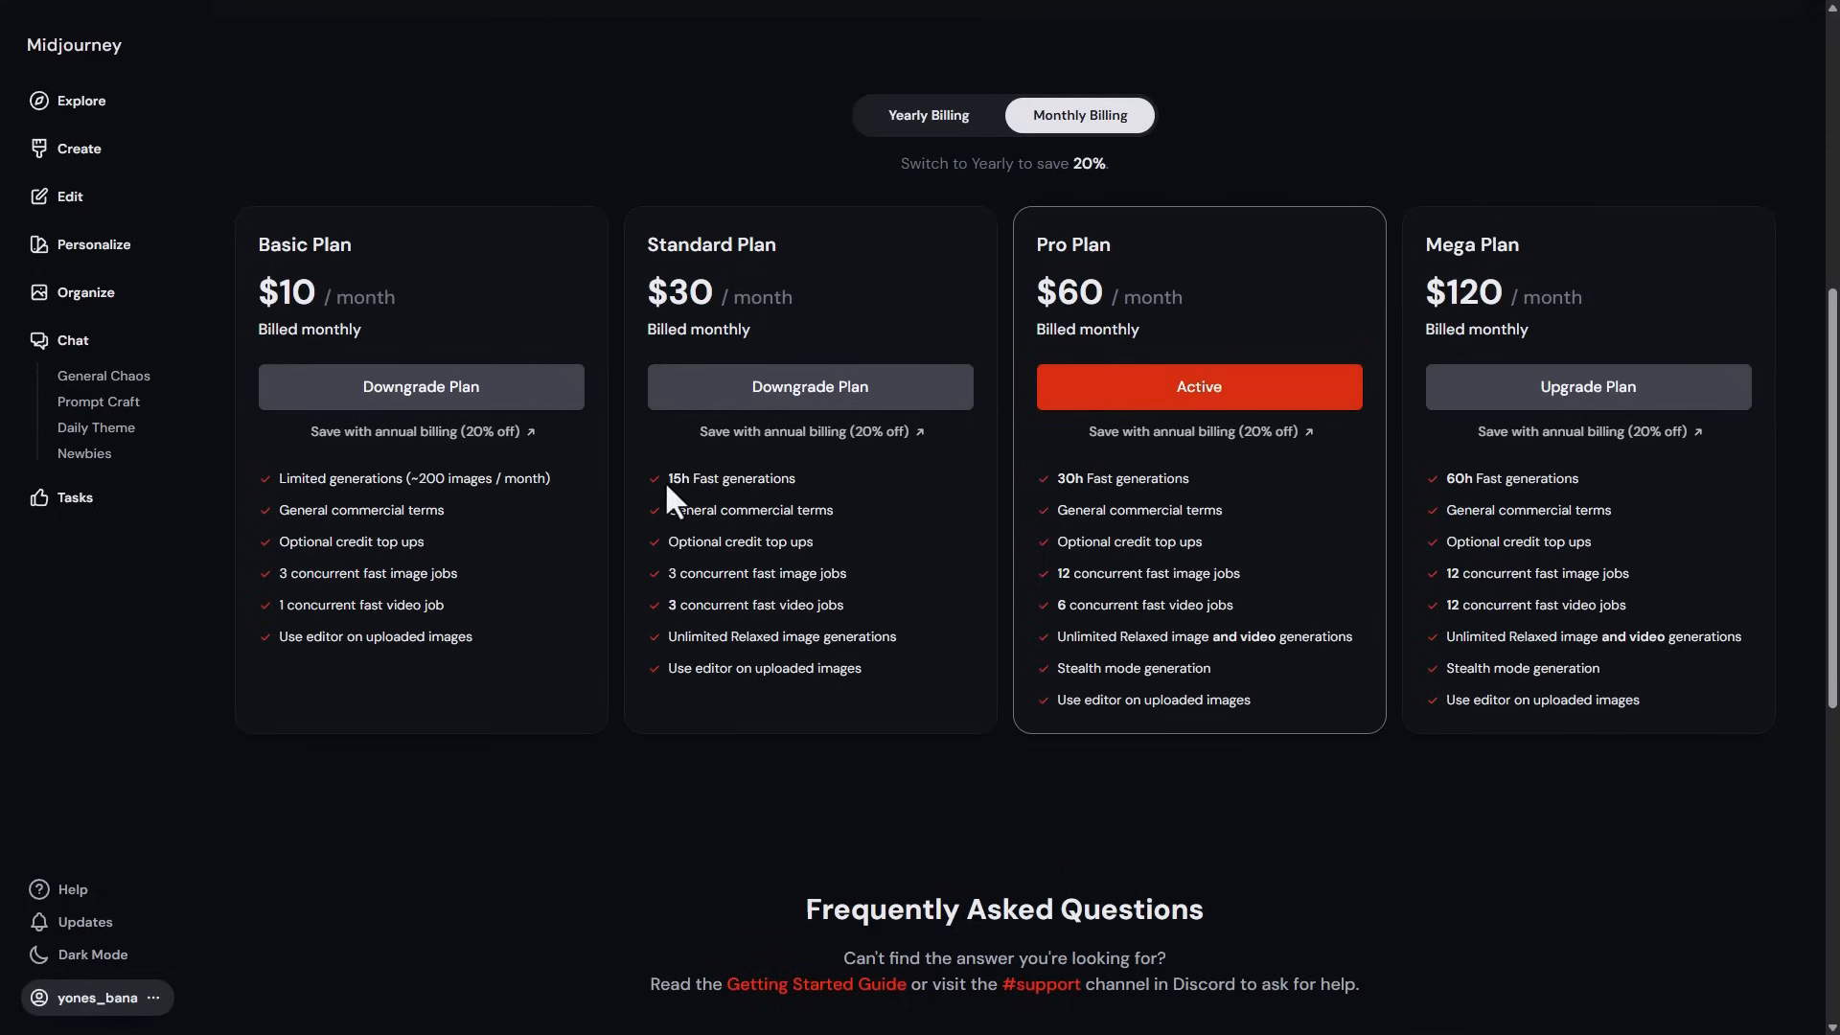
drag(666, 482, 756, 491)
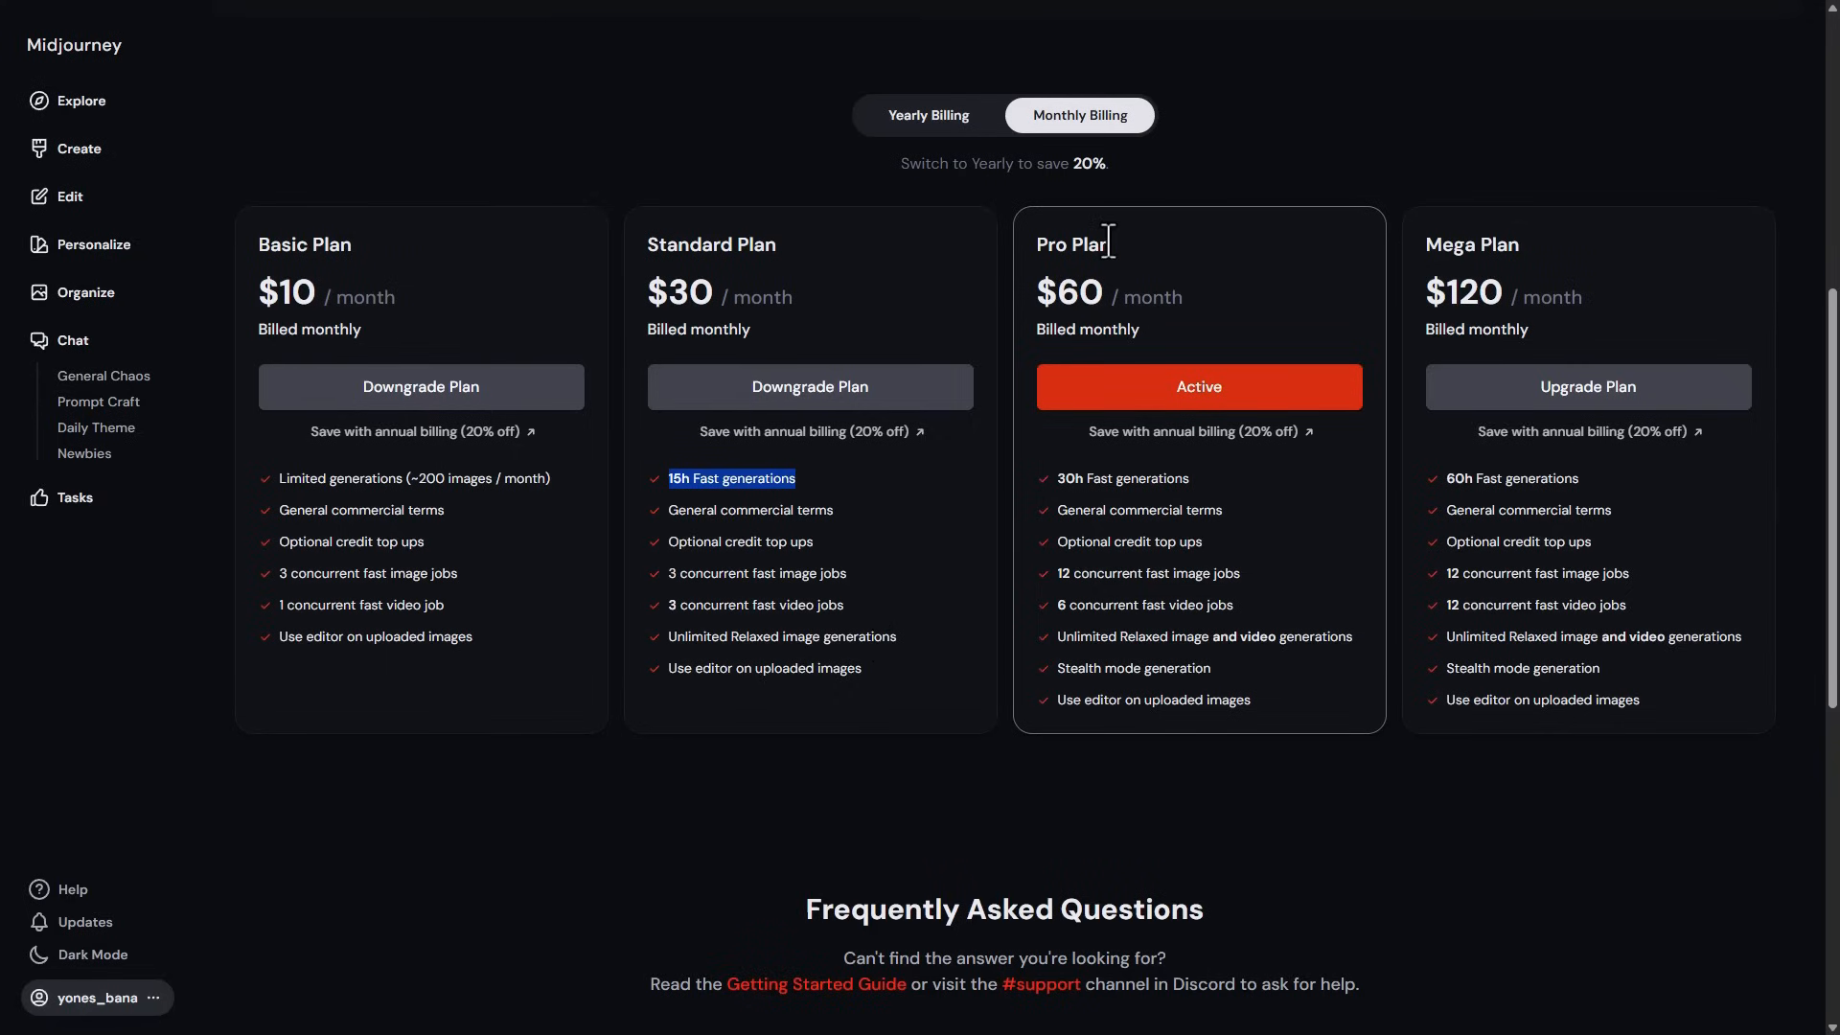
double_click(1191, 638)
click(1258, 640)
double_click(1258, 641)
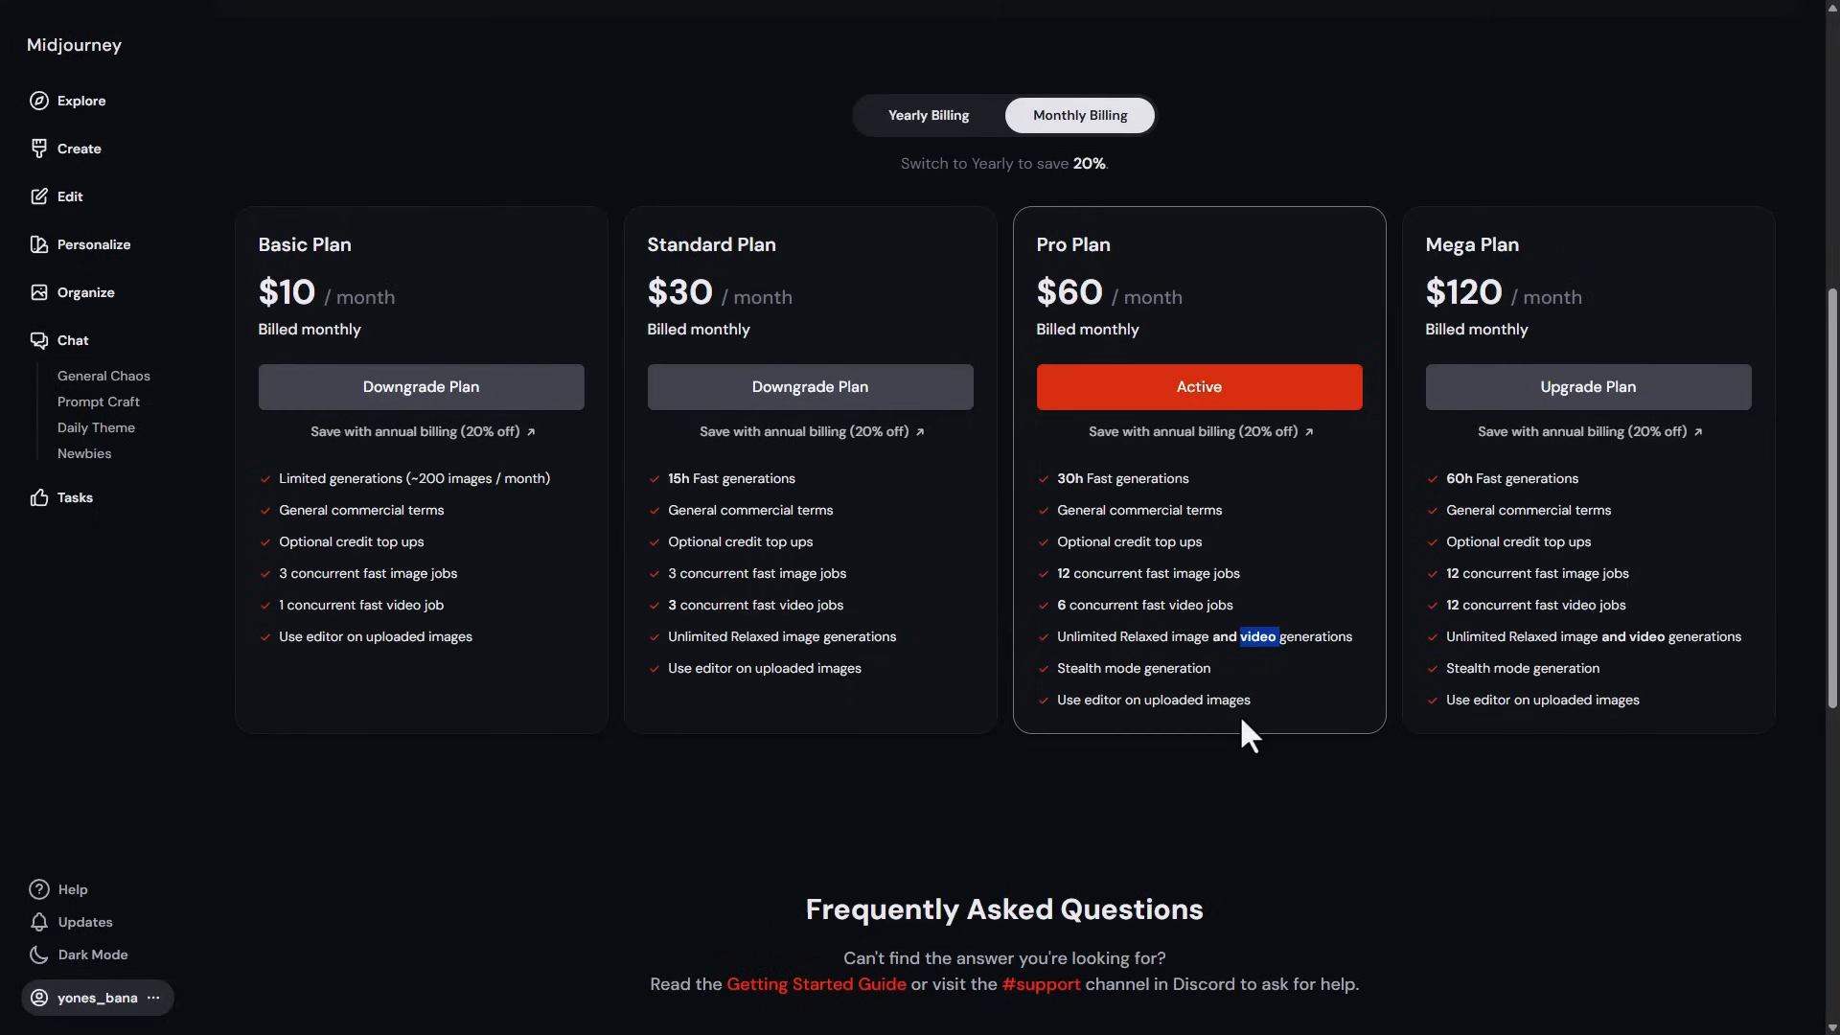
On the Create page, enter the prompt "A rockstar on stage at a music festival" and add the man's portrait as Omni Reference.
click(190, 145)
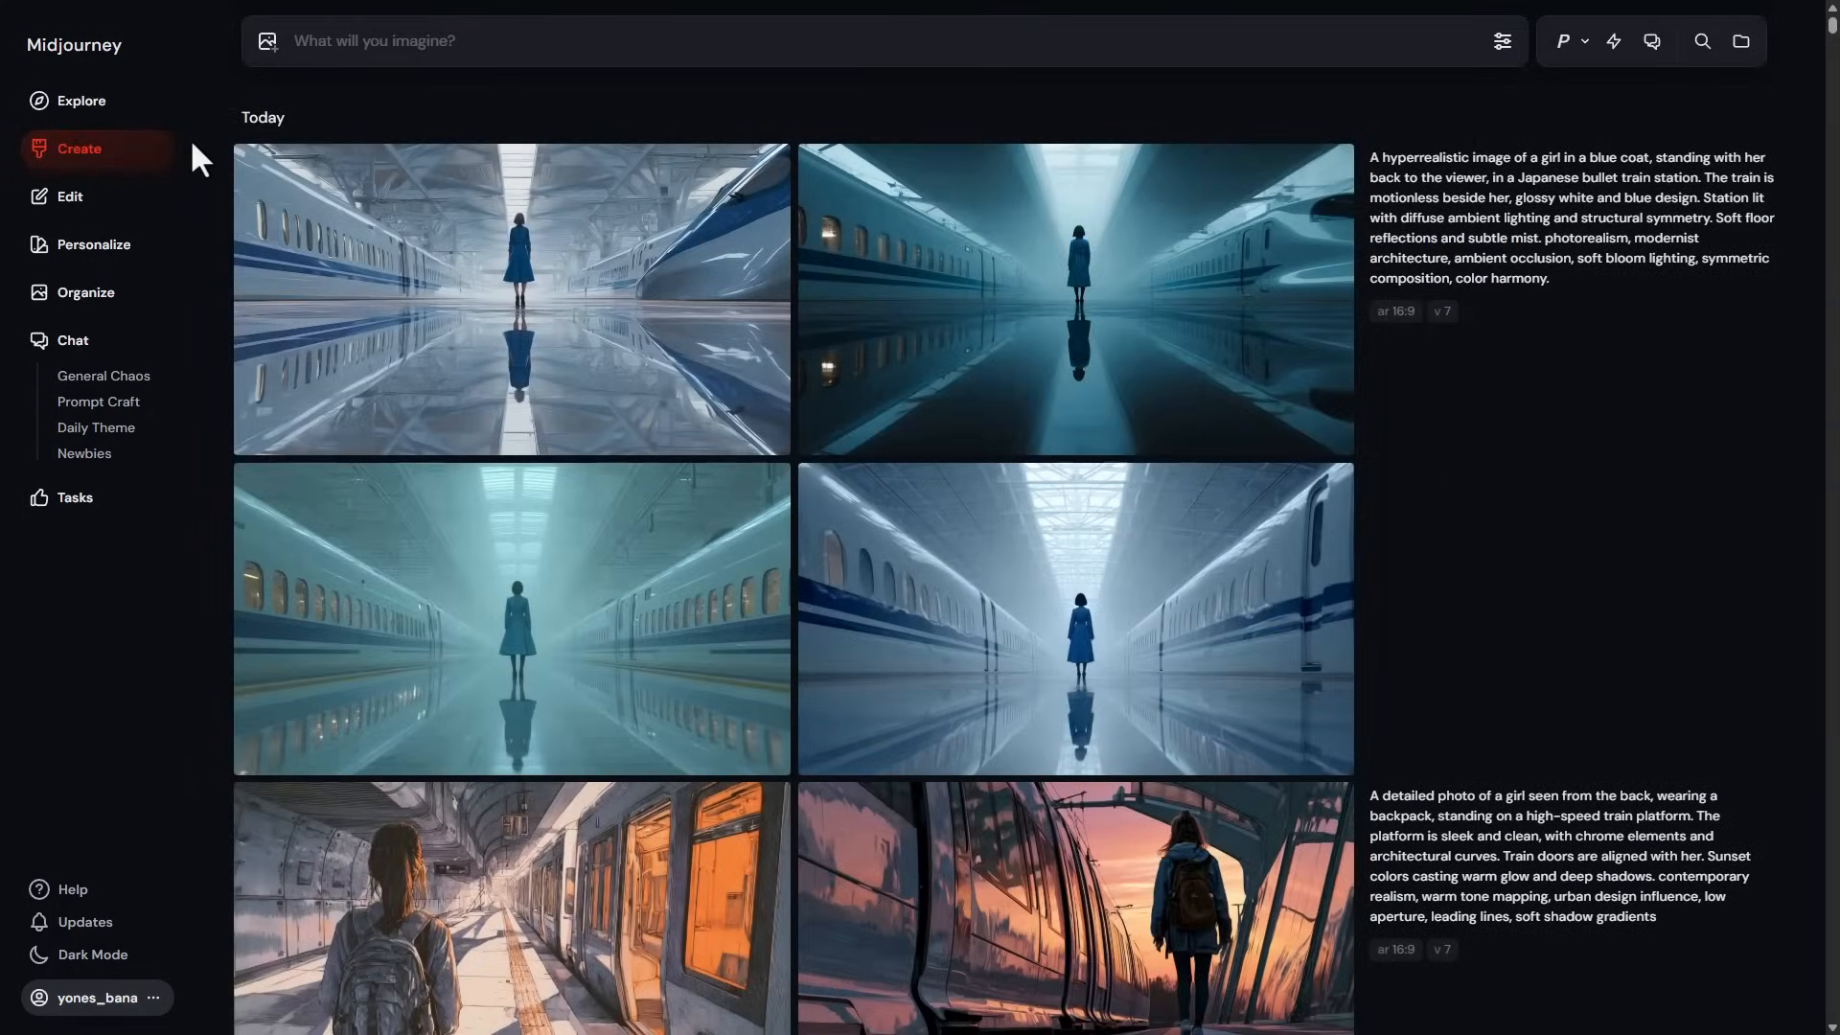
click(328, 52)
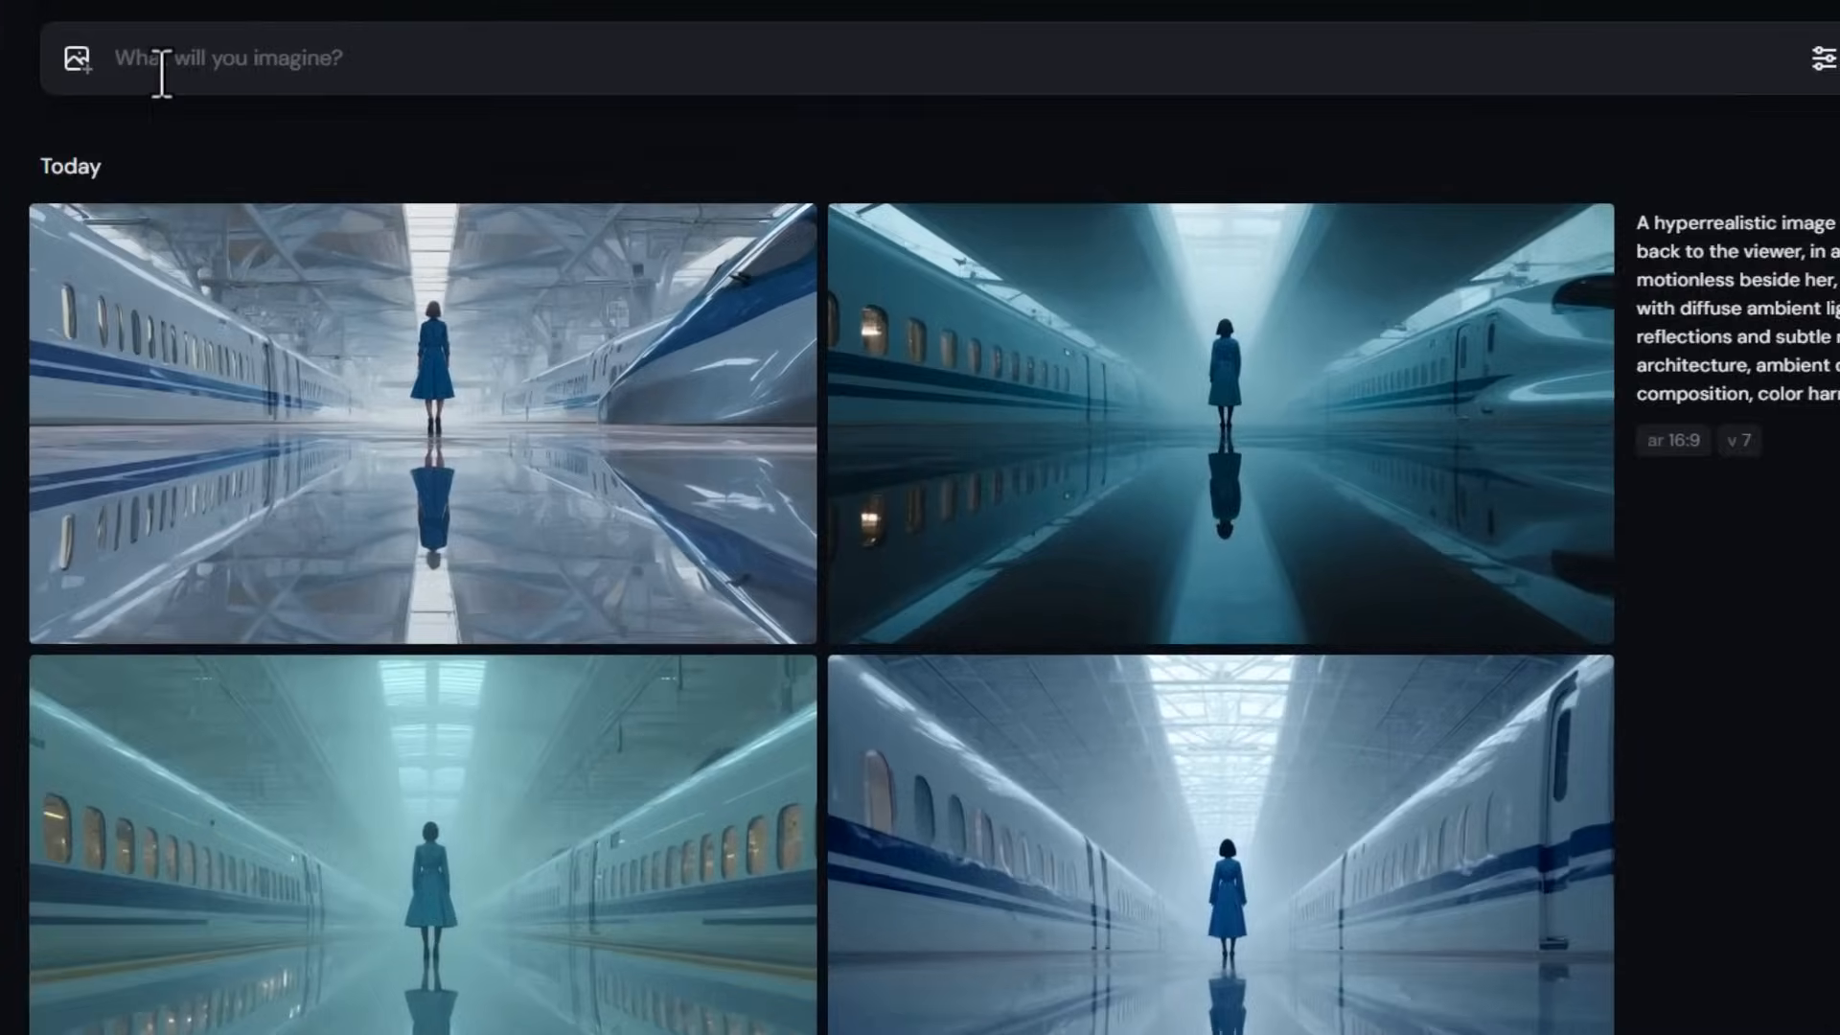
text(A rockstar on stage at a music festival)
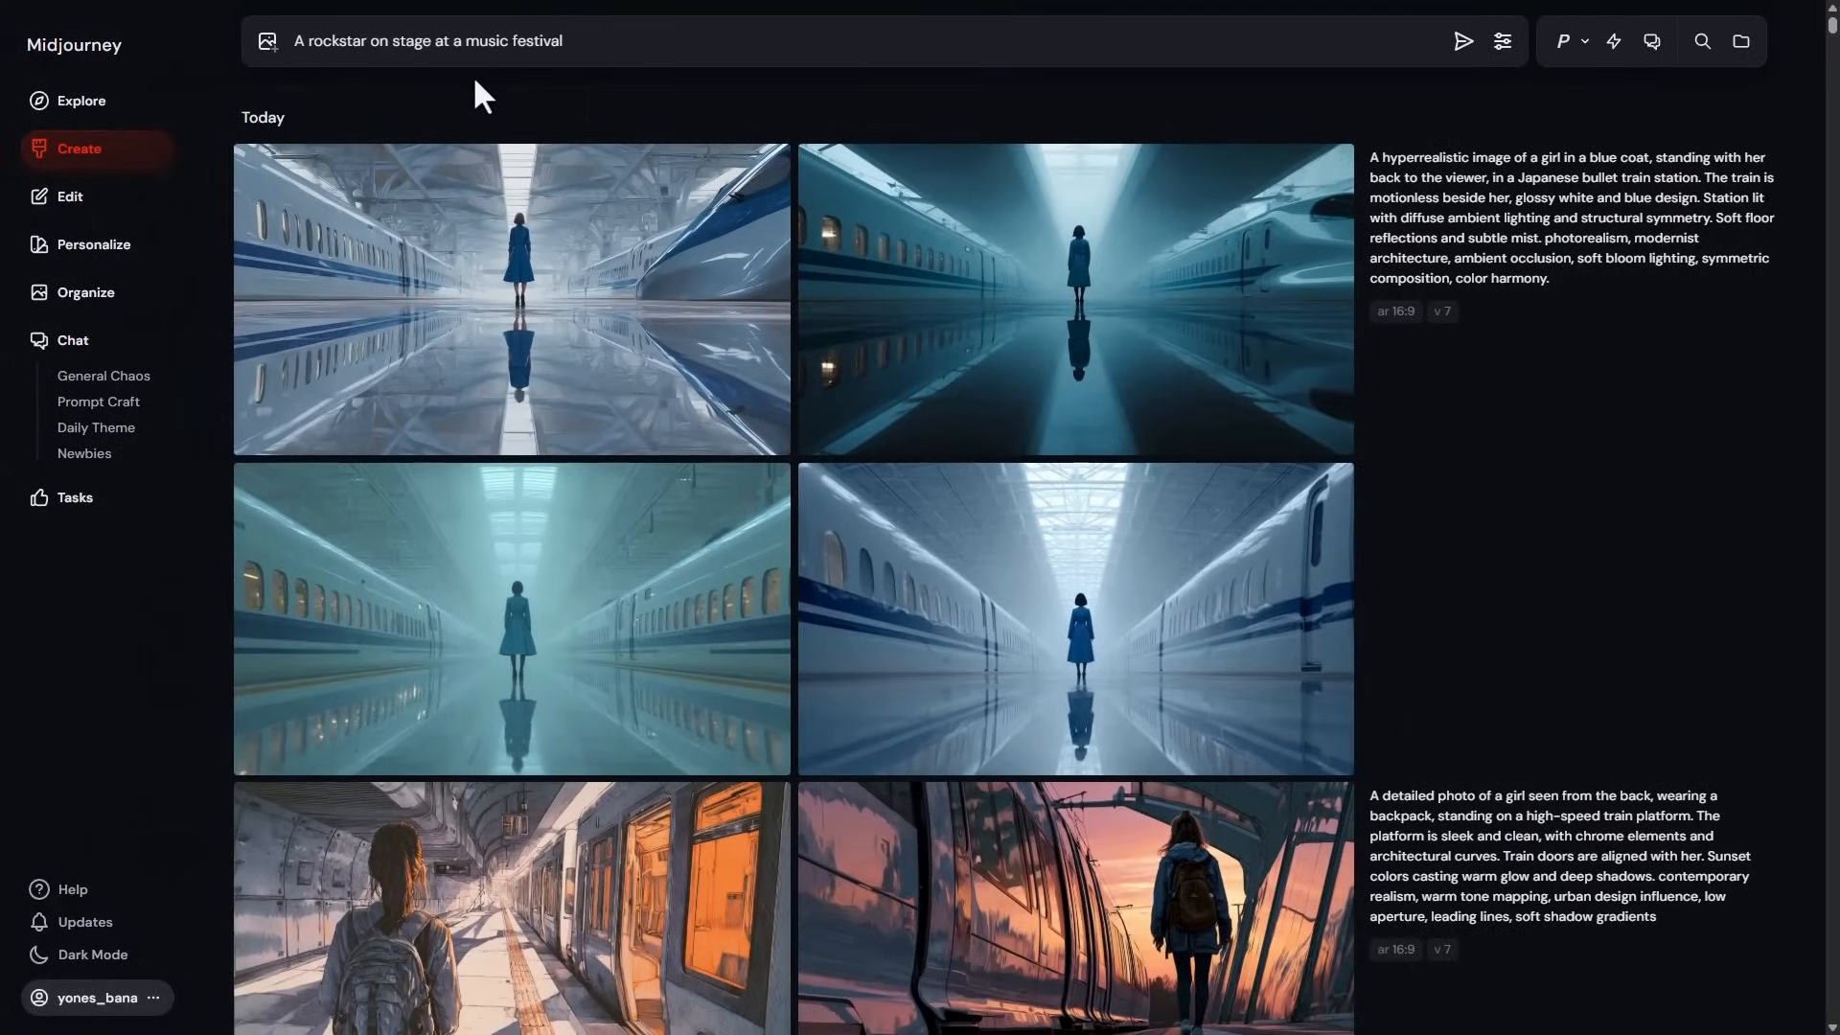
key(alt+Tab)
drag(1192, 426, 1366, 88)
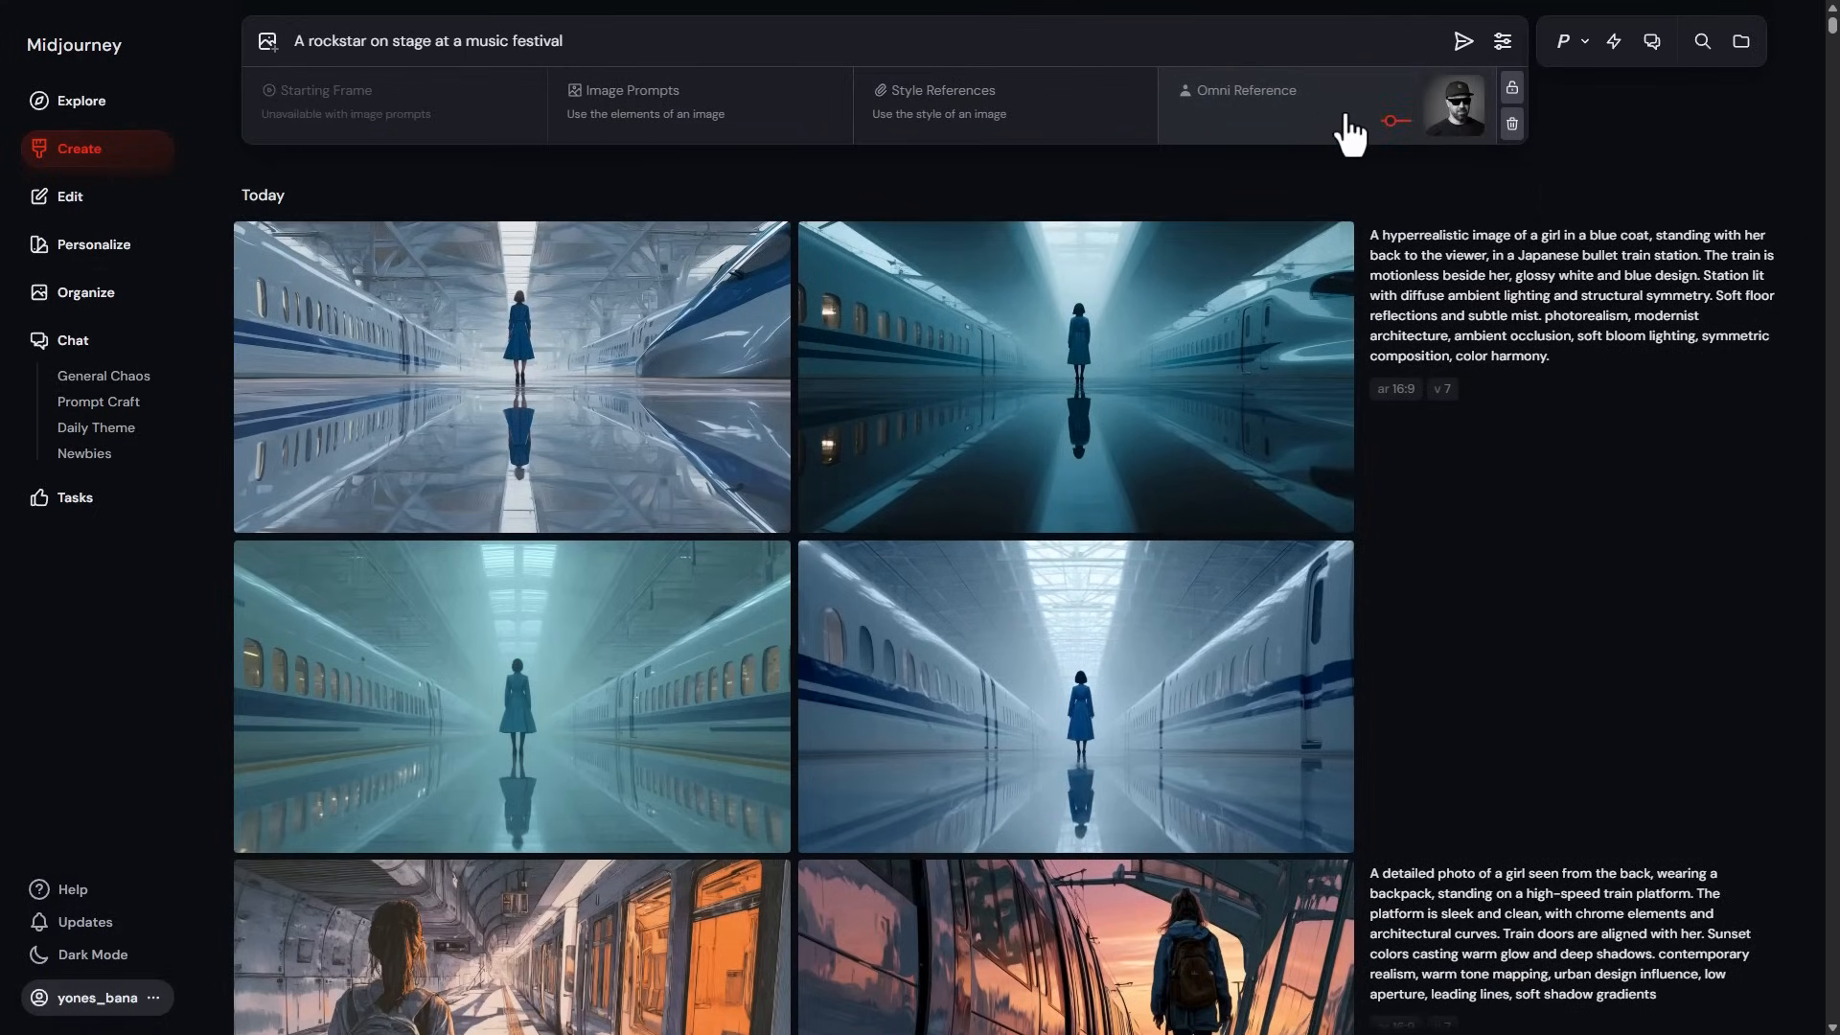
Set the image size to 3:4 portrait and generate the rockstar images.
click(1502, 44)
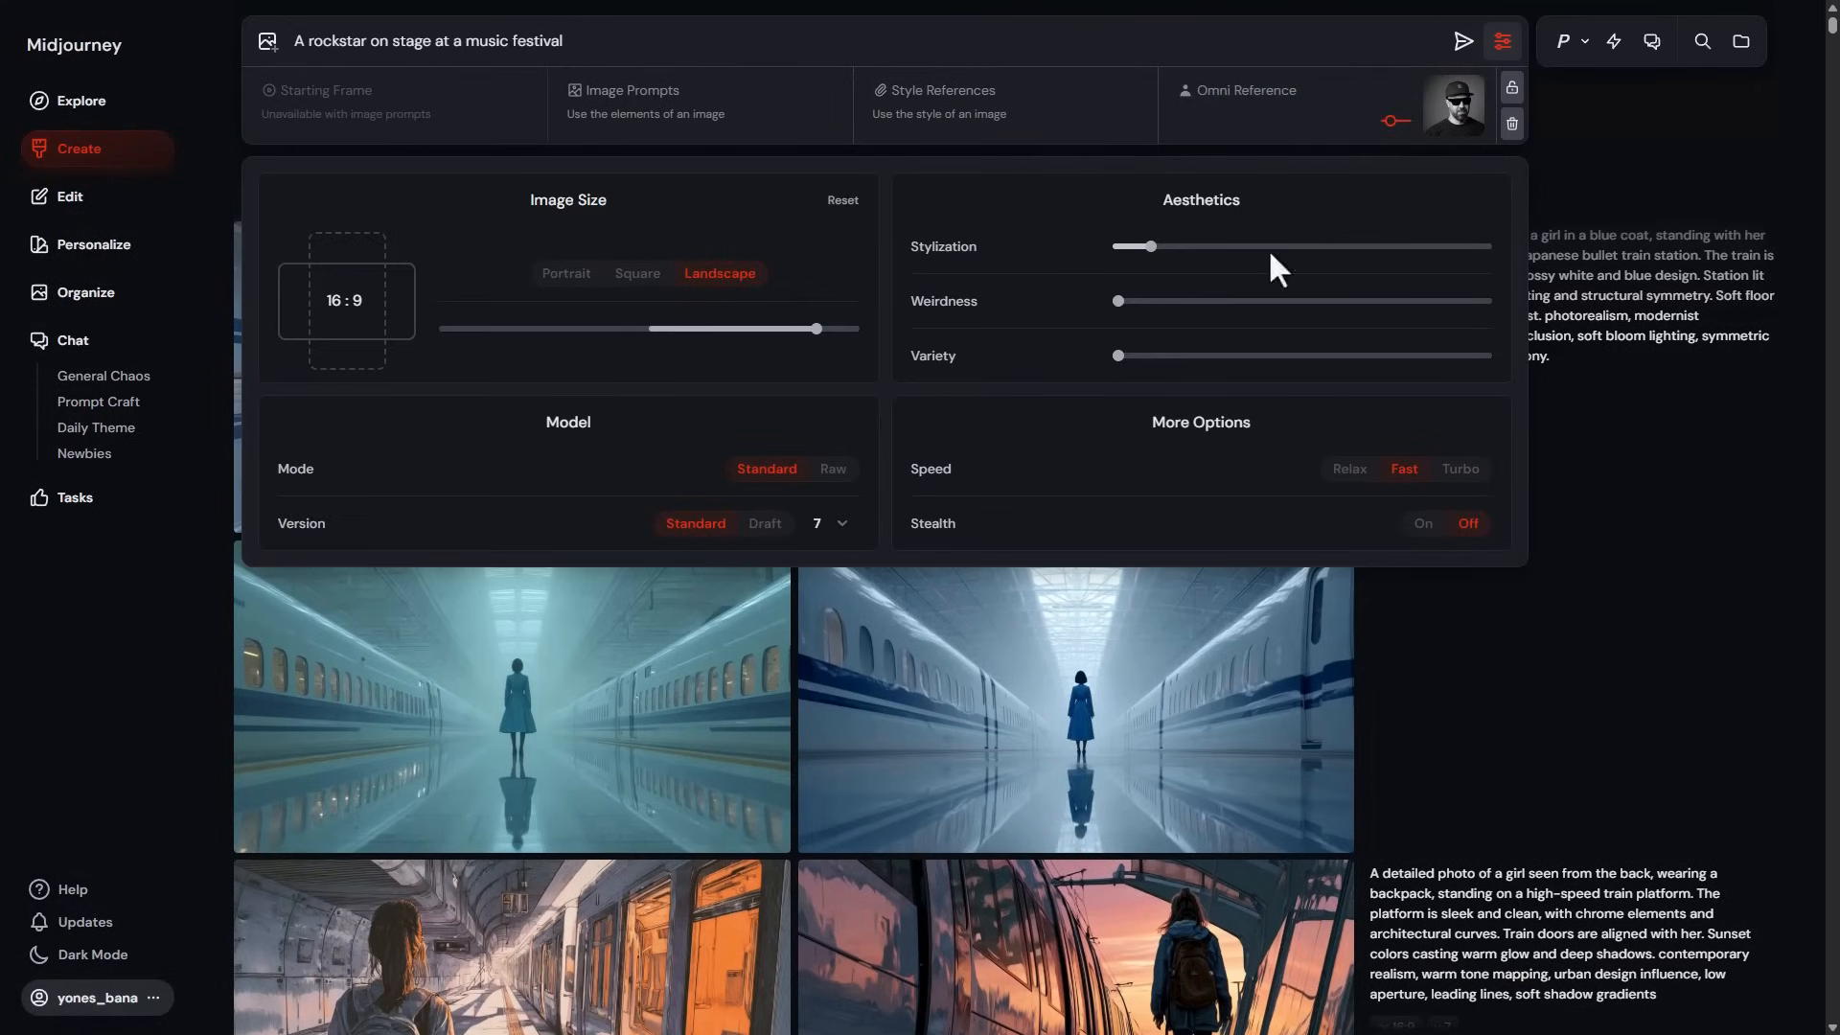
drag(816, 329, 563, 334)
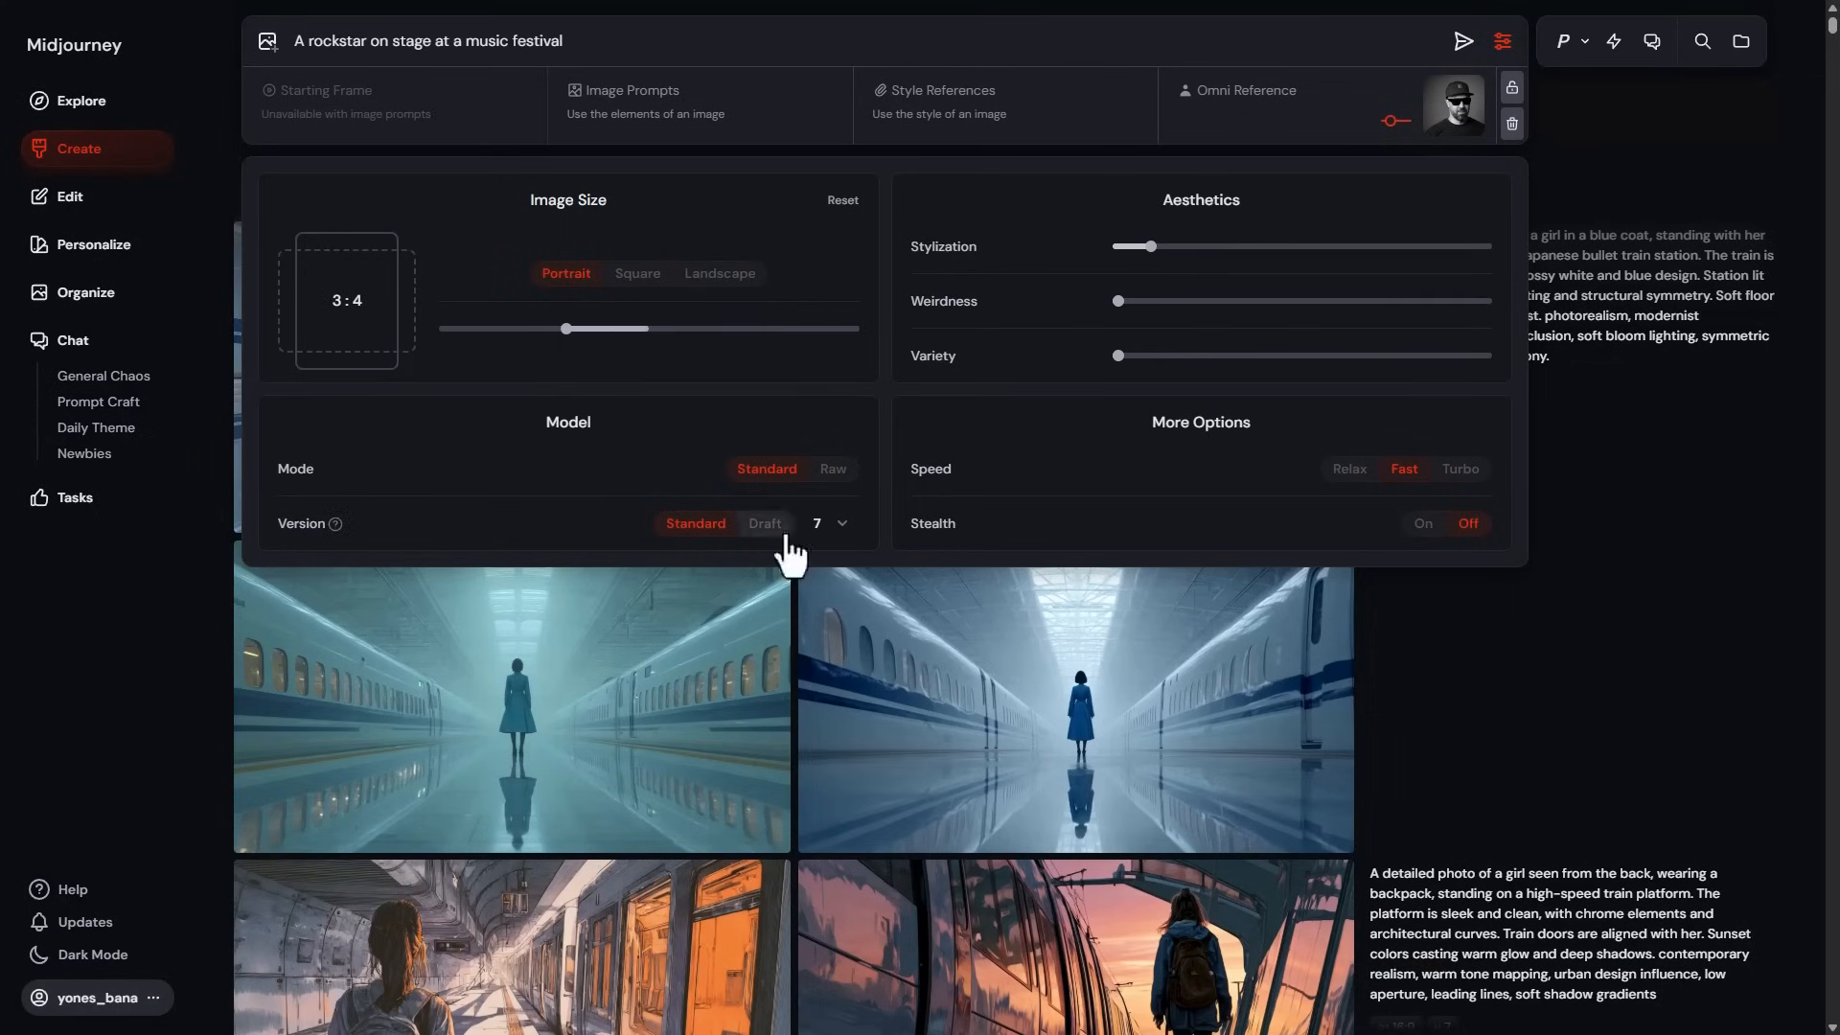
click(840, 529)
click(837, 522)
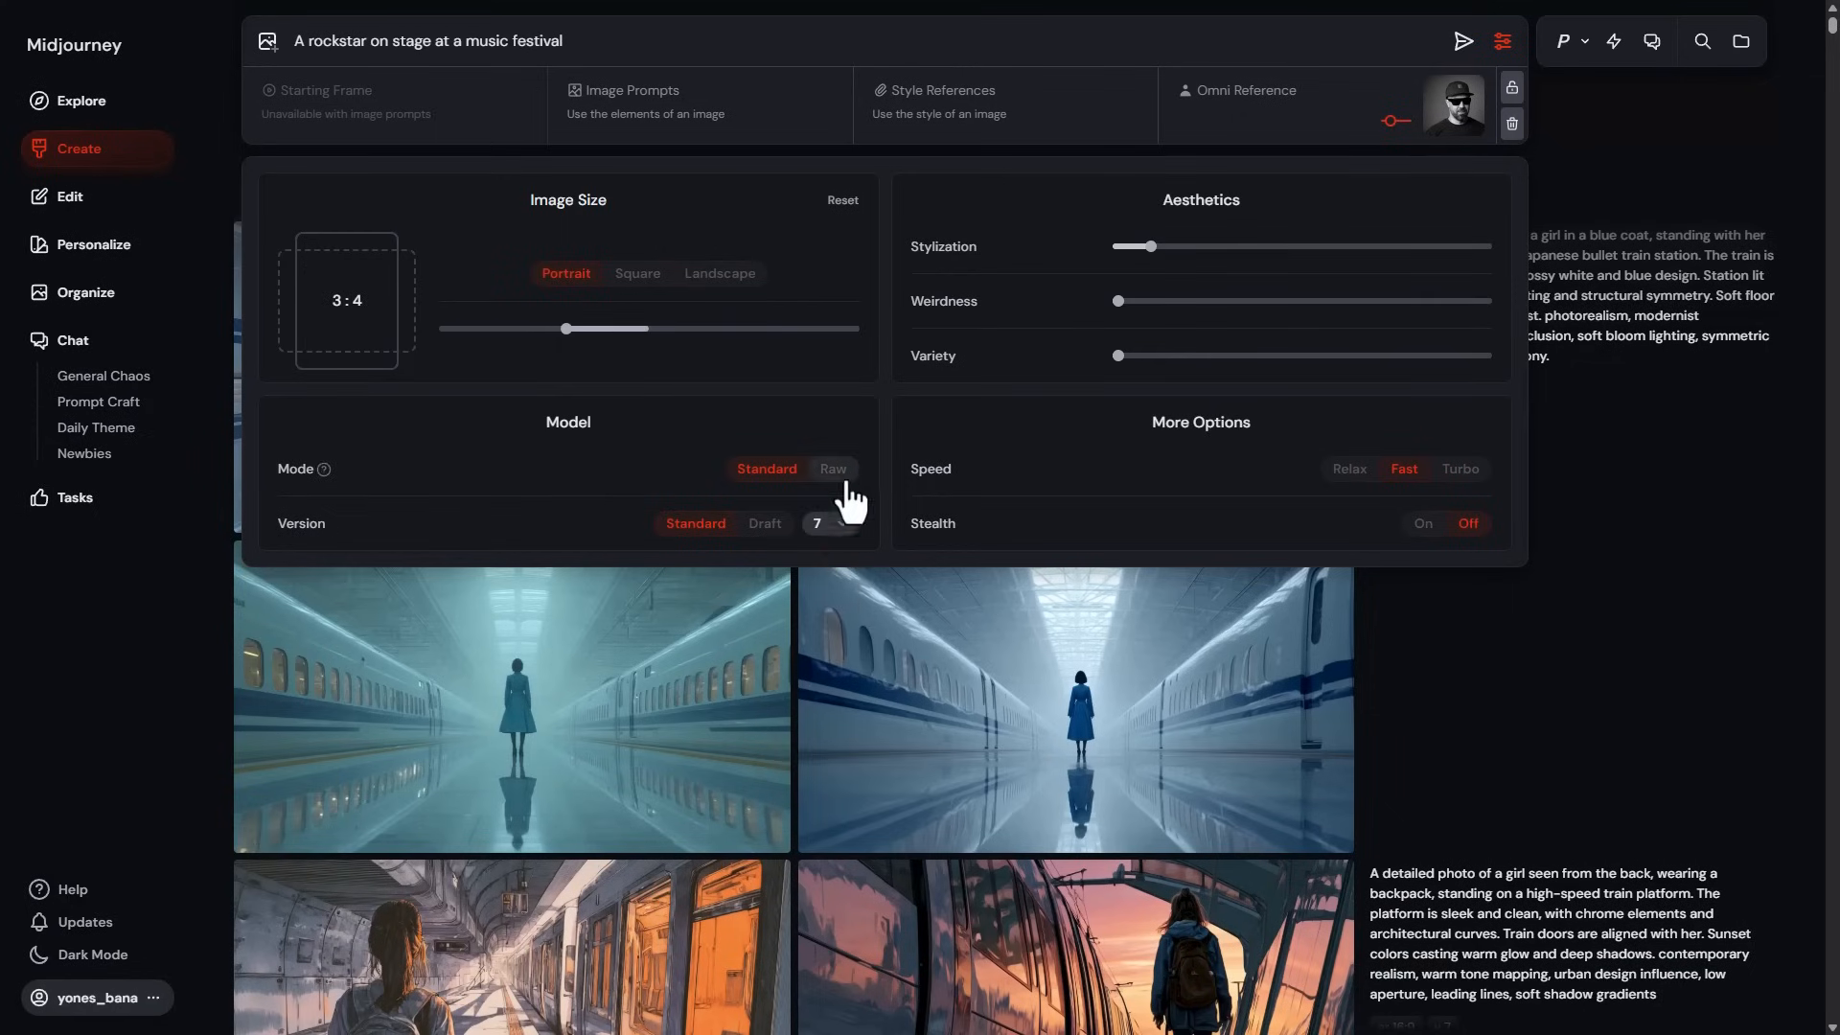
click(1464, 43)
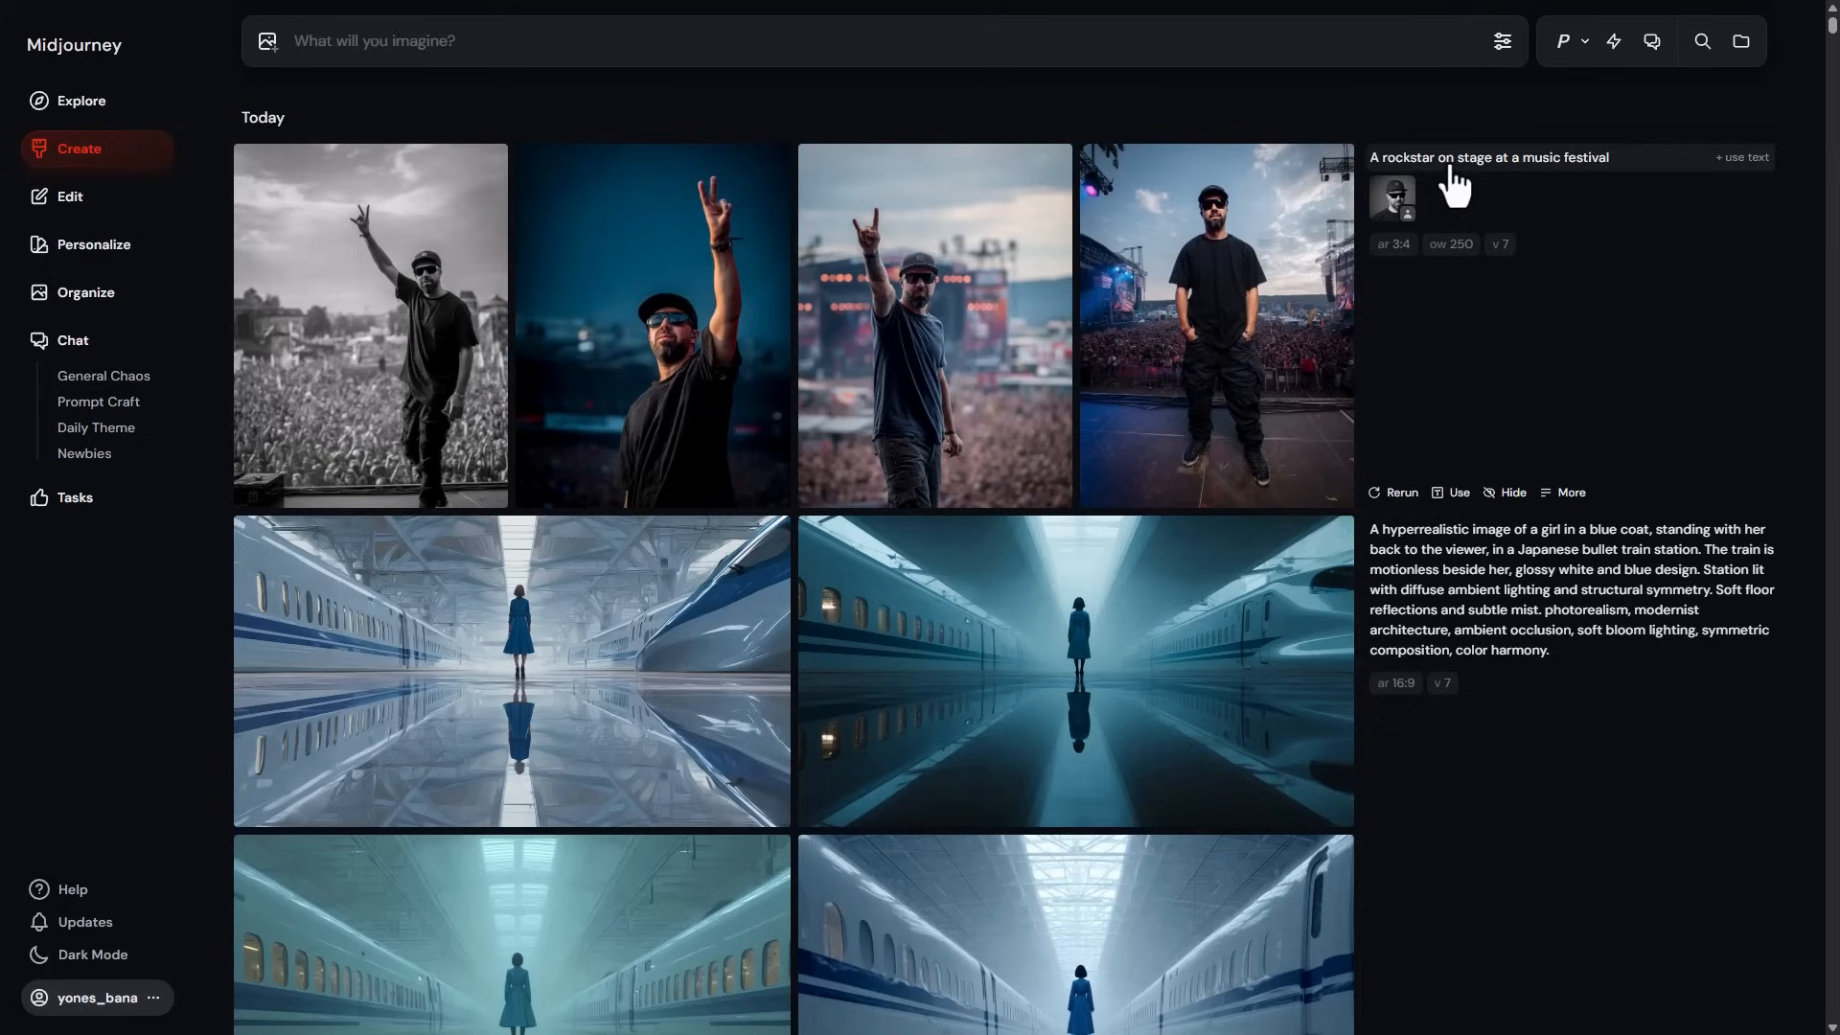
Reuse the rockstar prompt as "A rockstar playing guitar on stage at a music festival" and add the same portrait as Omni Reference.
click(1399, 157)
click(367, 43)
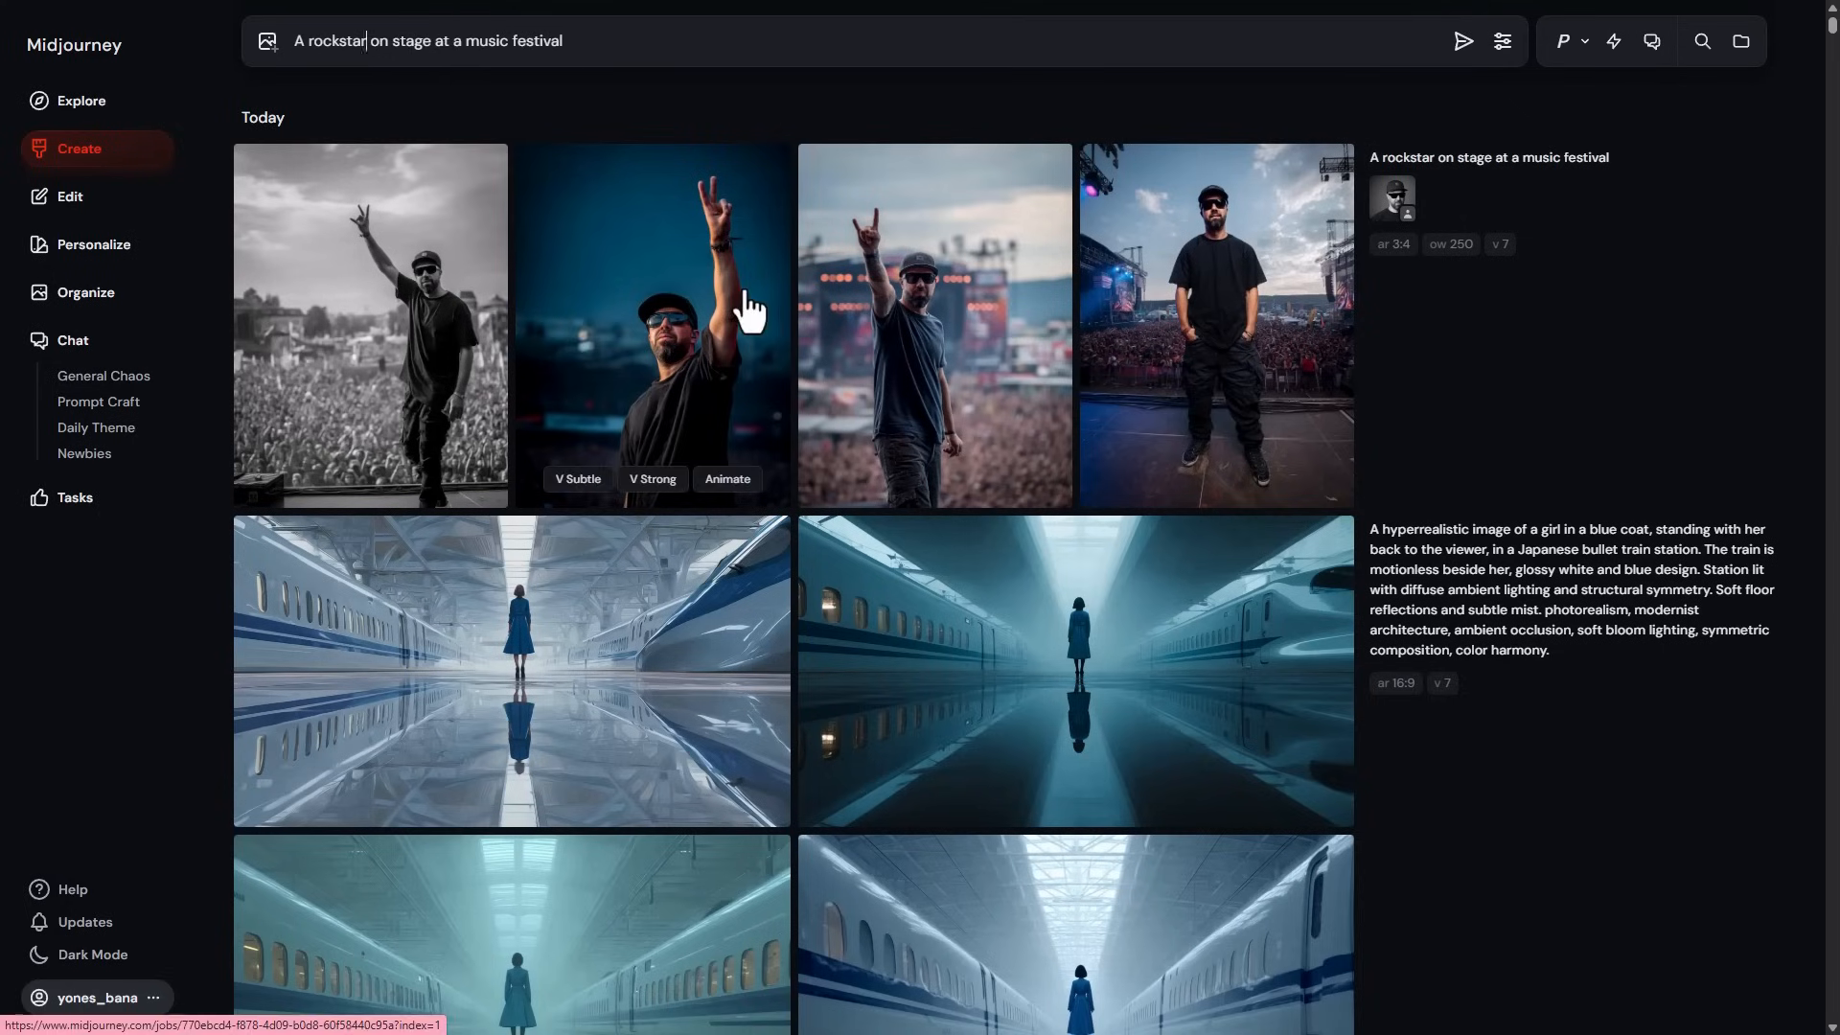
text(playing guitar)
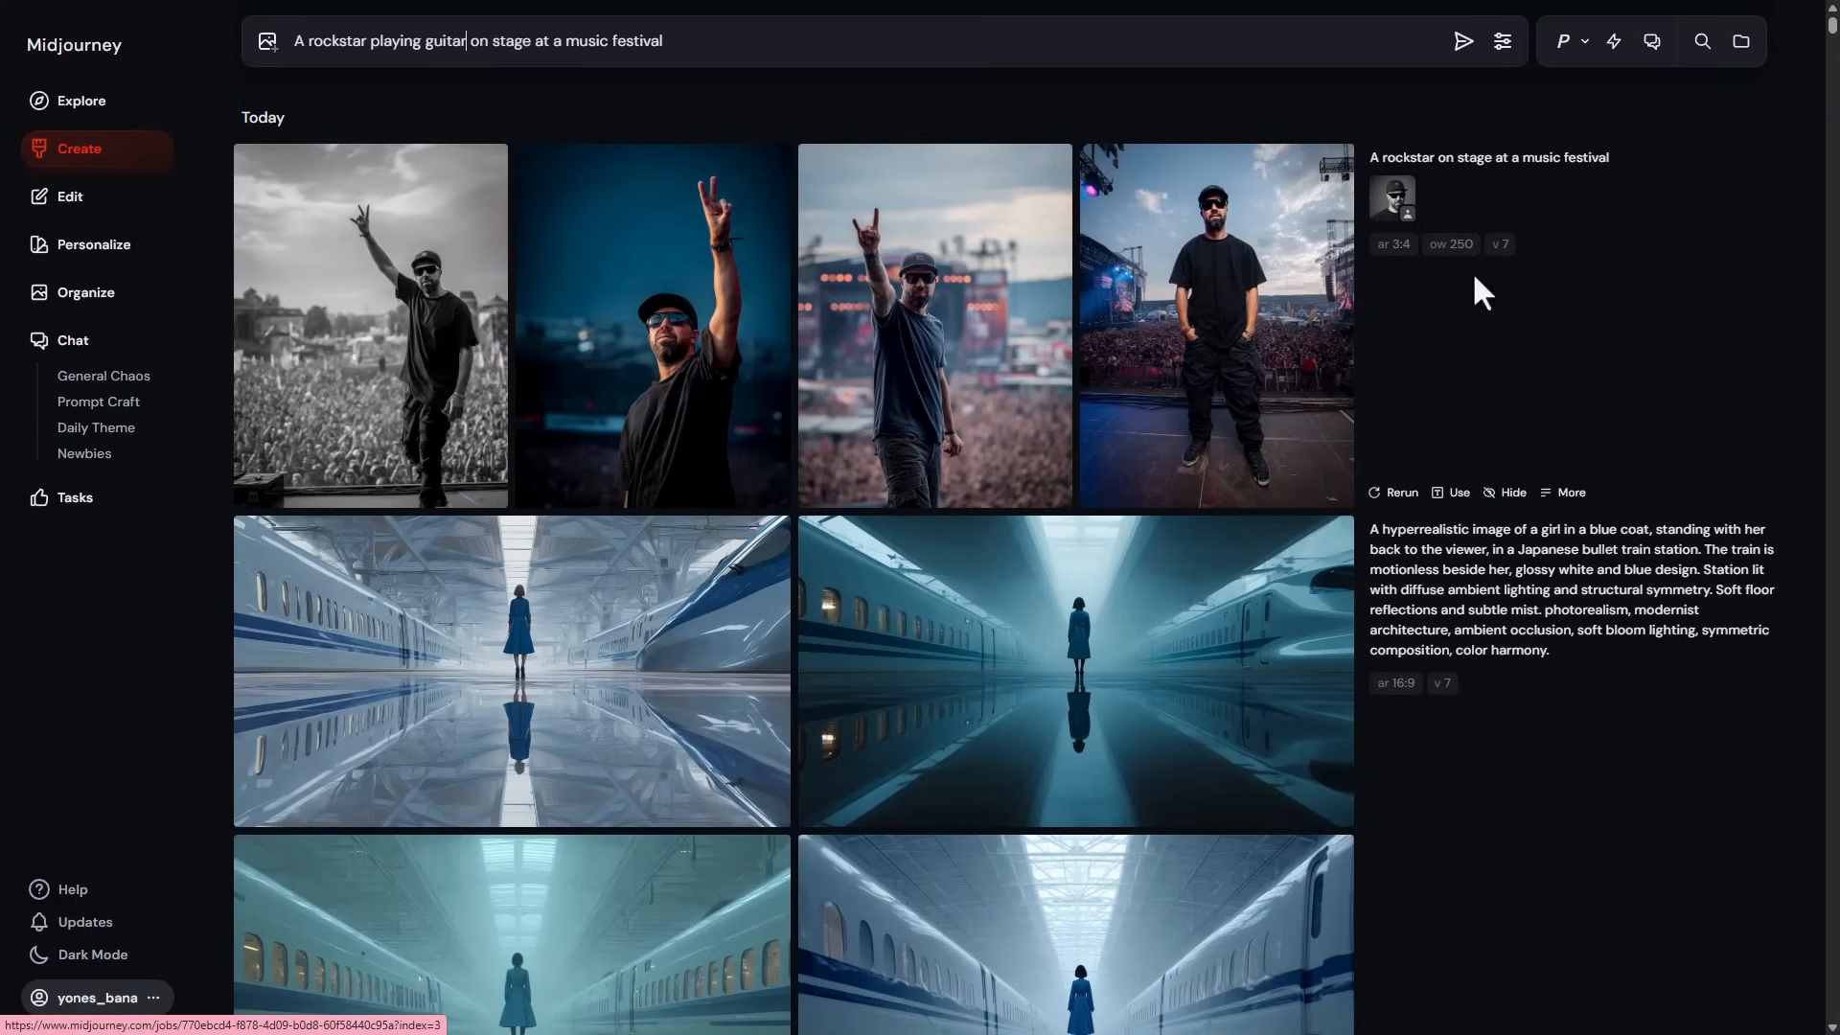
click(1388, 192)
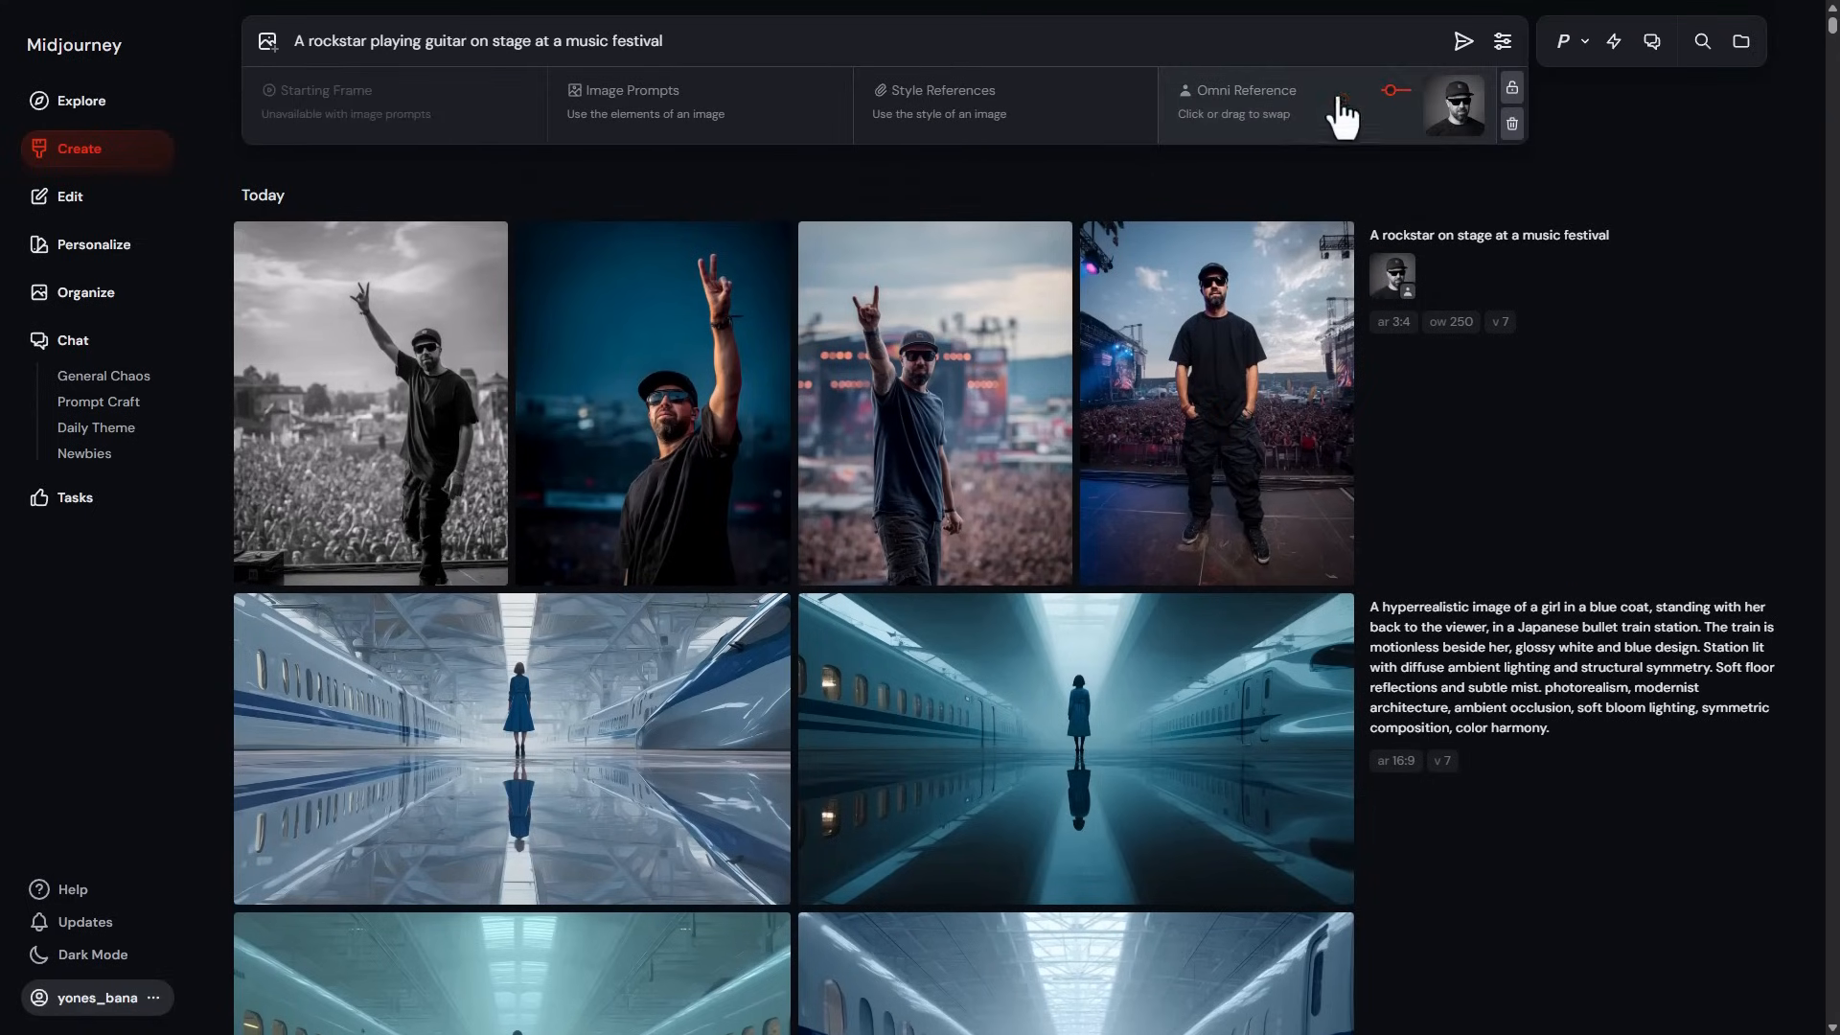
Generate the guitar-playing rockstar images and review them one by one at full size.
click(1462, 42)
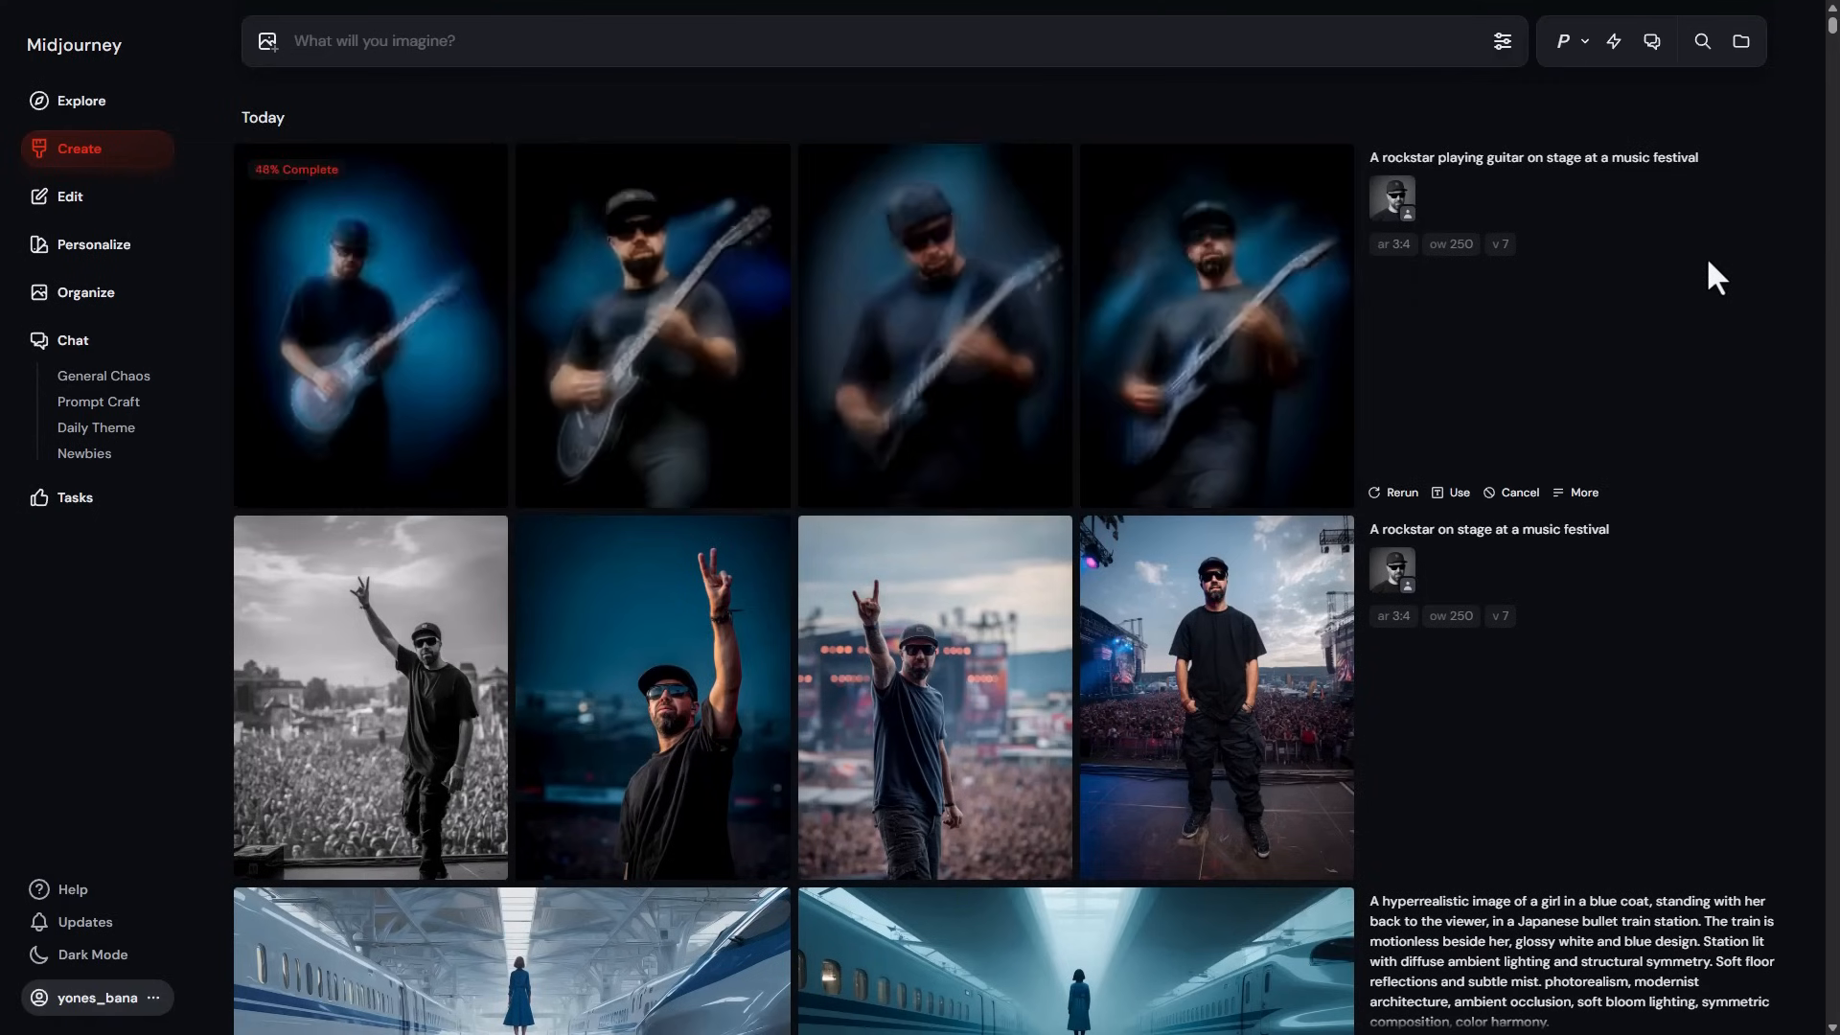
click(411, 255)
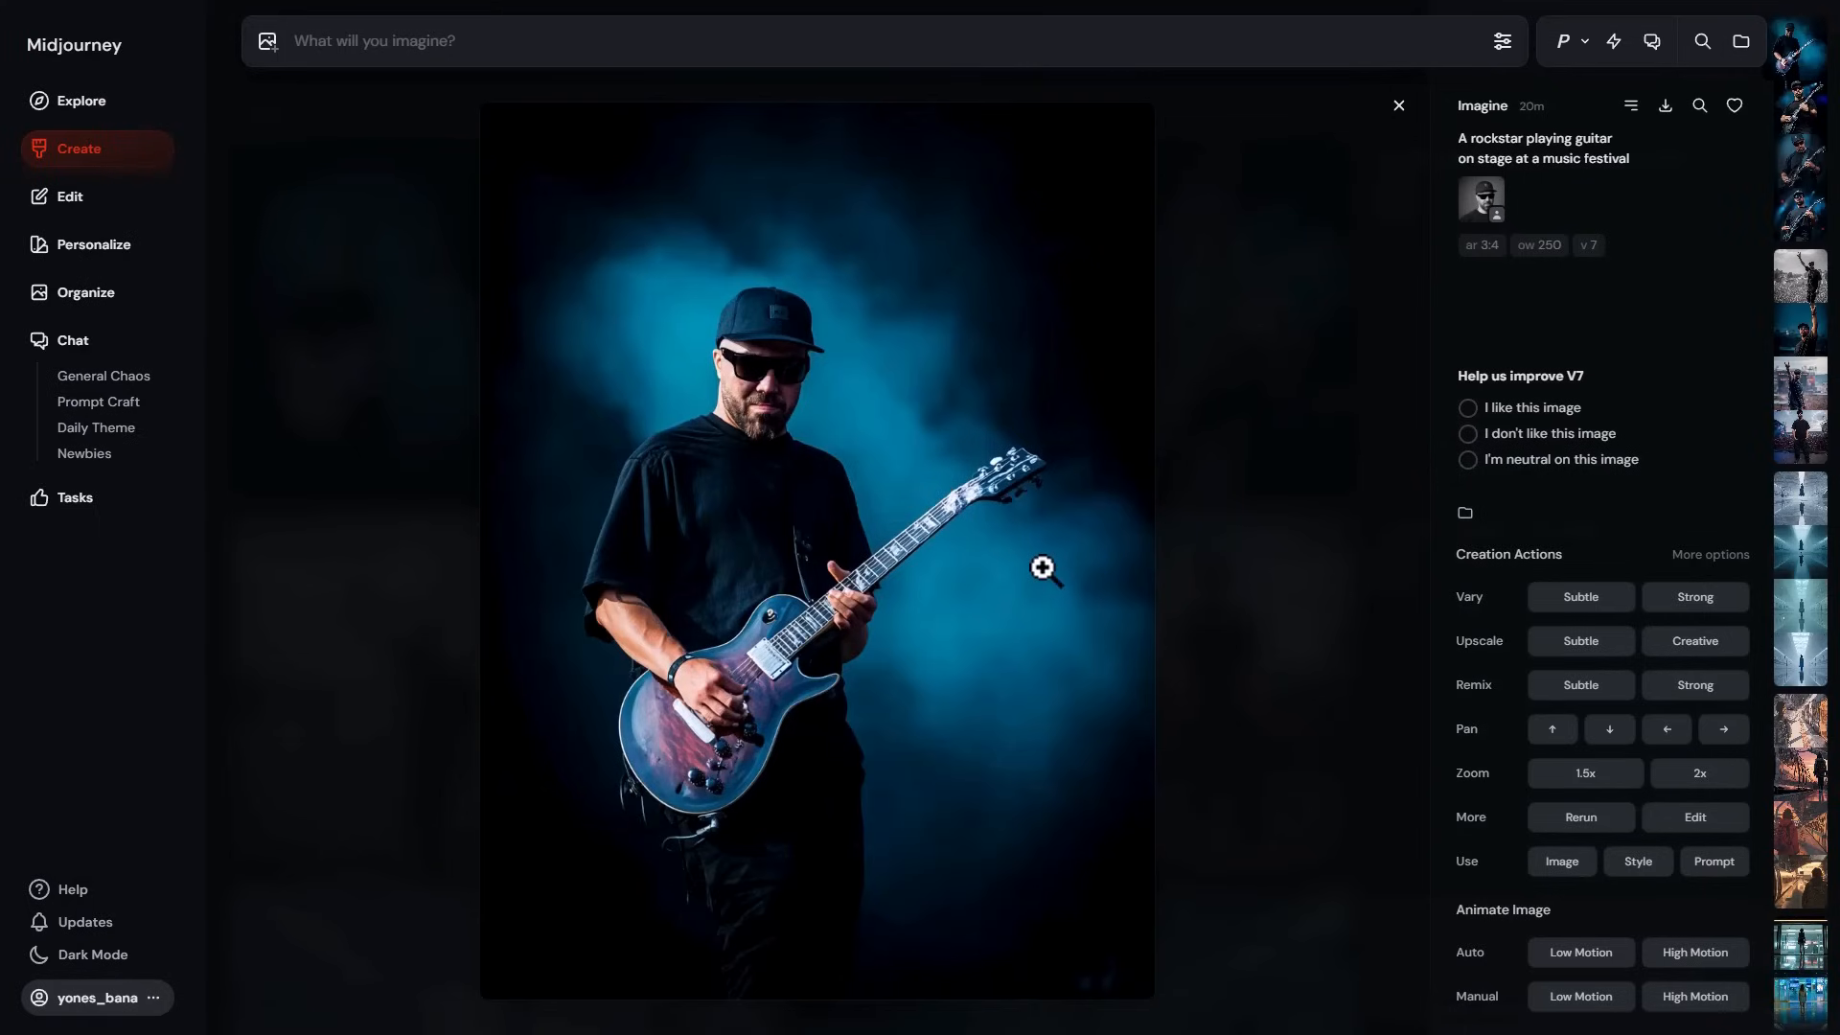
key(Right)
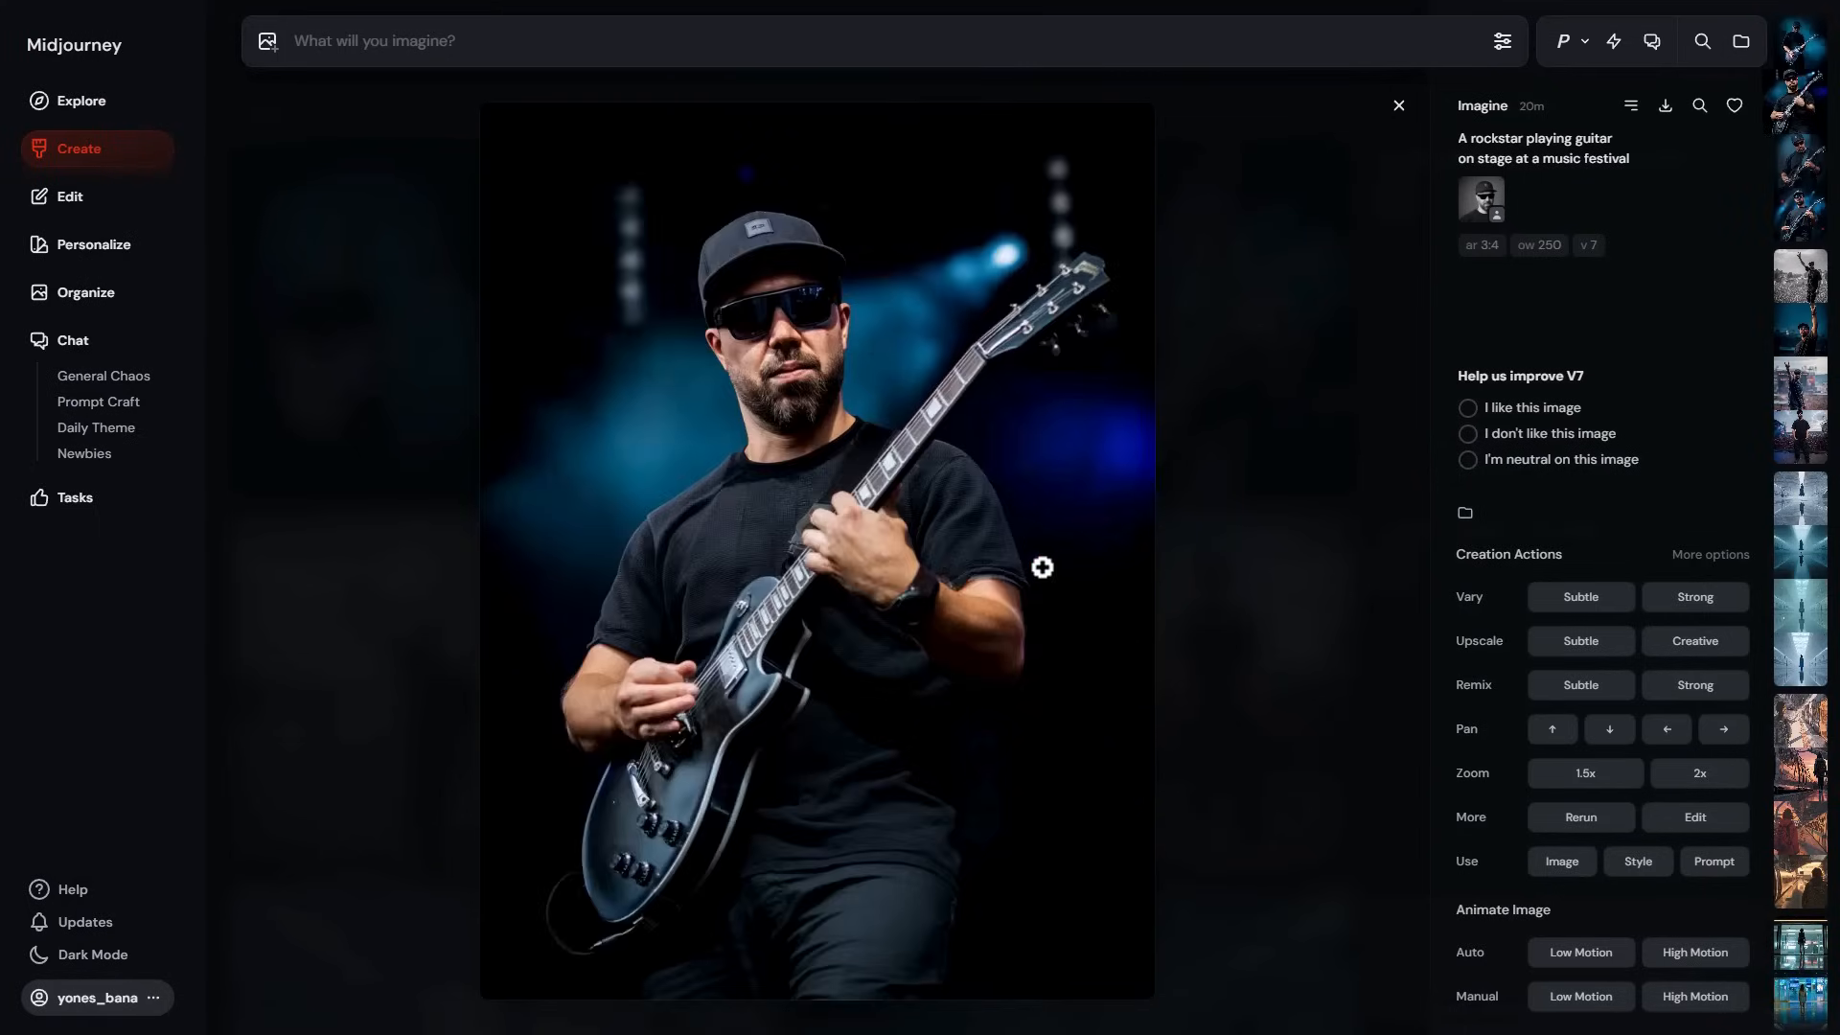
key(Right)
key(Right)
key(Right)
key(Right)
key(Right)
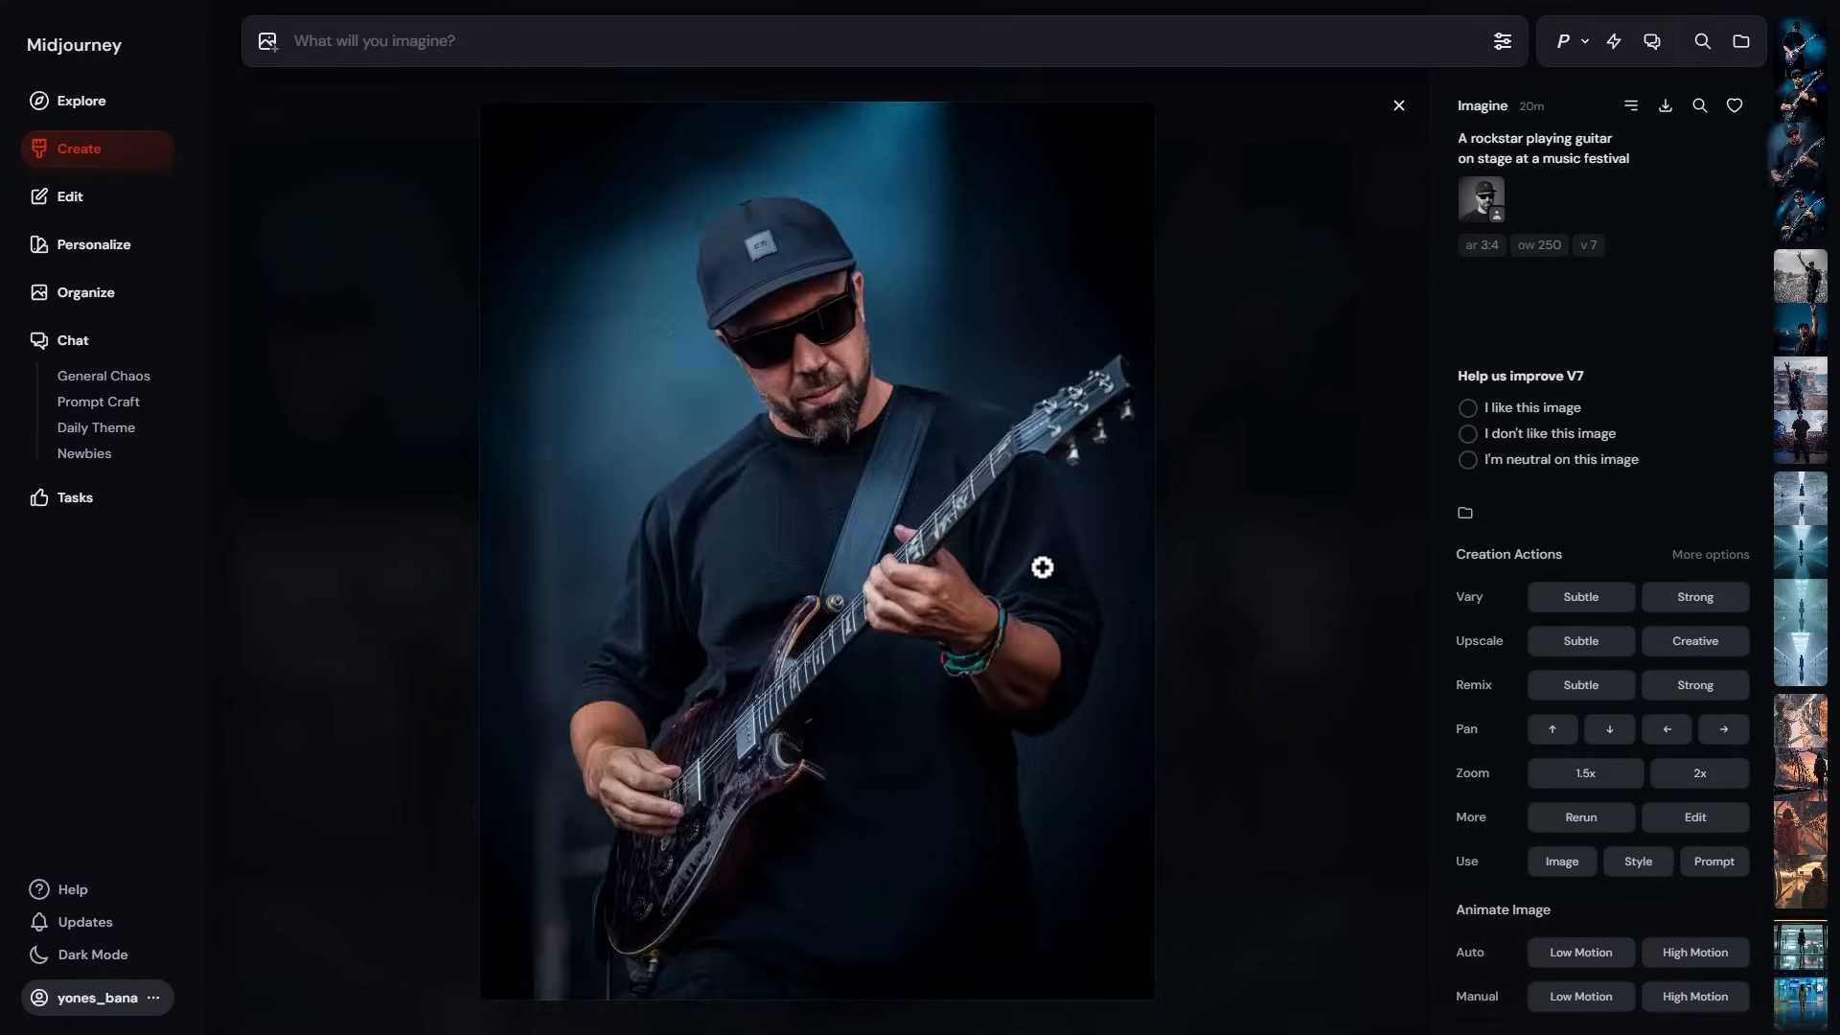
click(1239, 293)
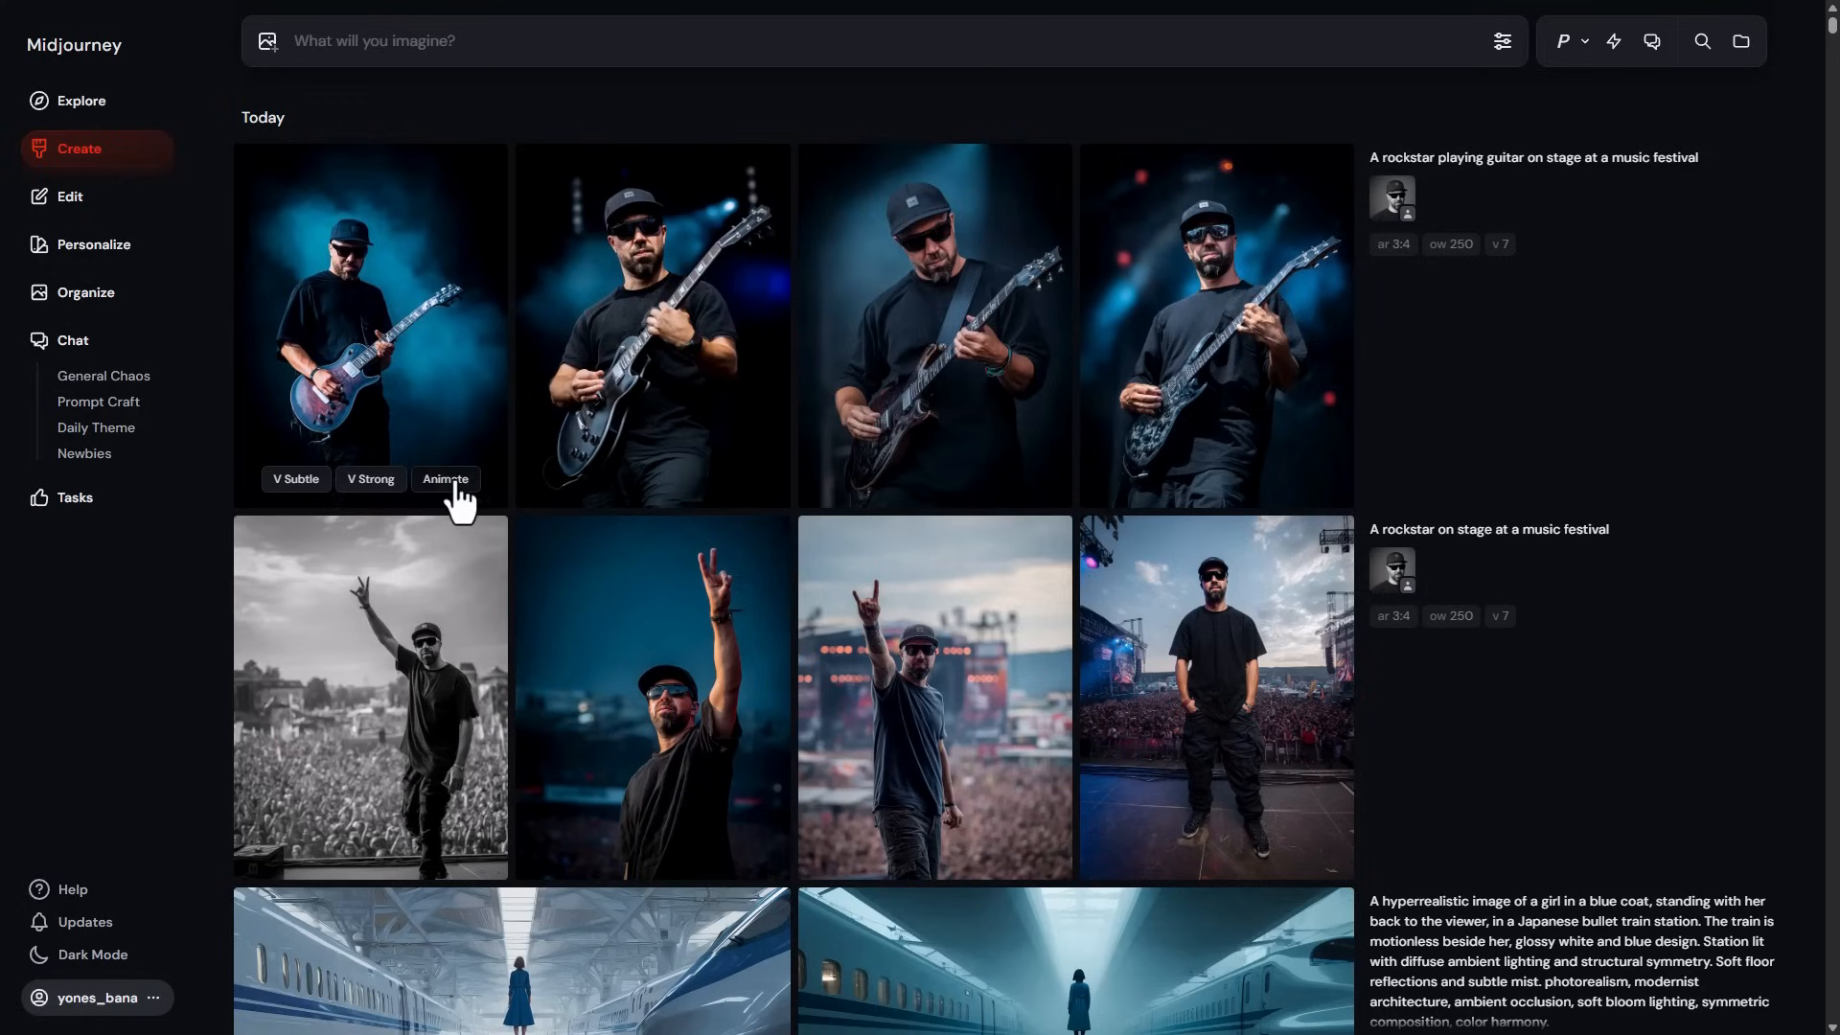
Animate the first guitar-playing image automatically with low motion.
click(361, 302)
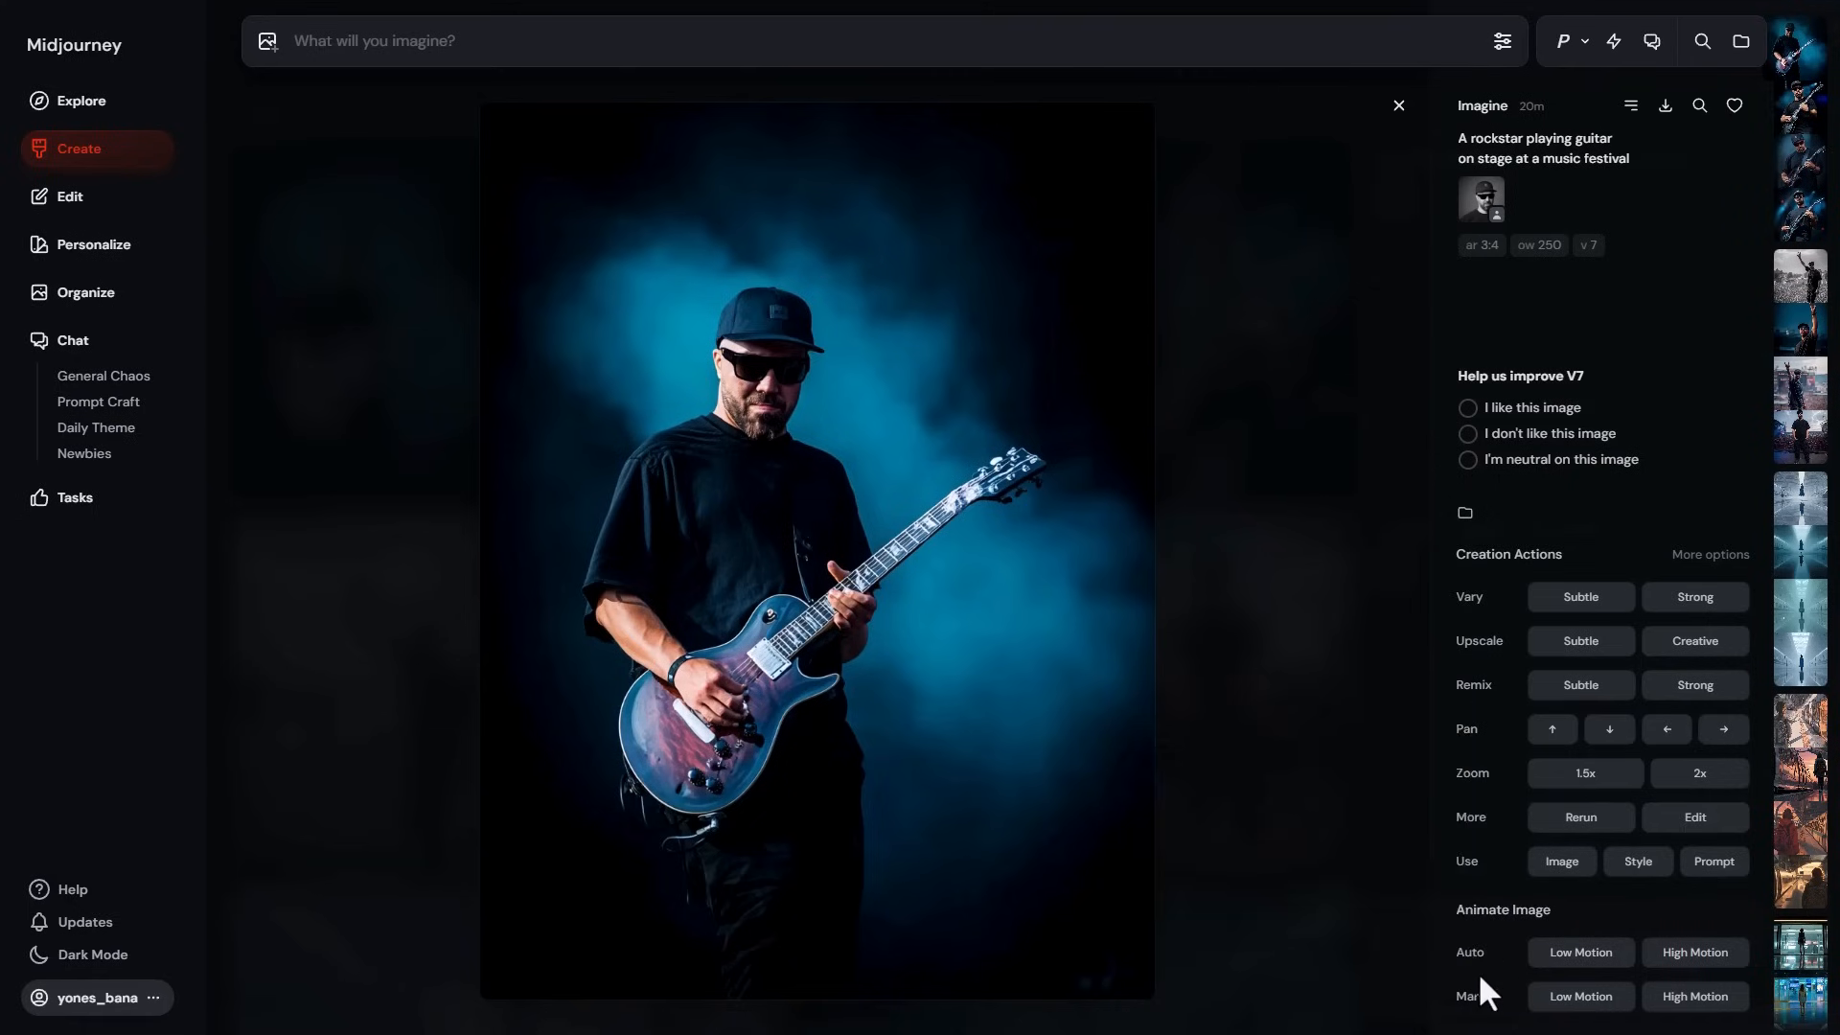
mouse_move(1482, 998)
mouse_move(1474, 958)
click(1577, 959)
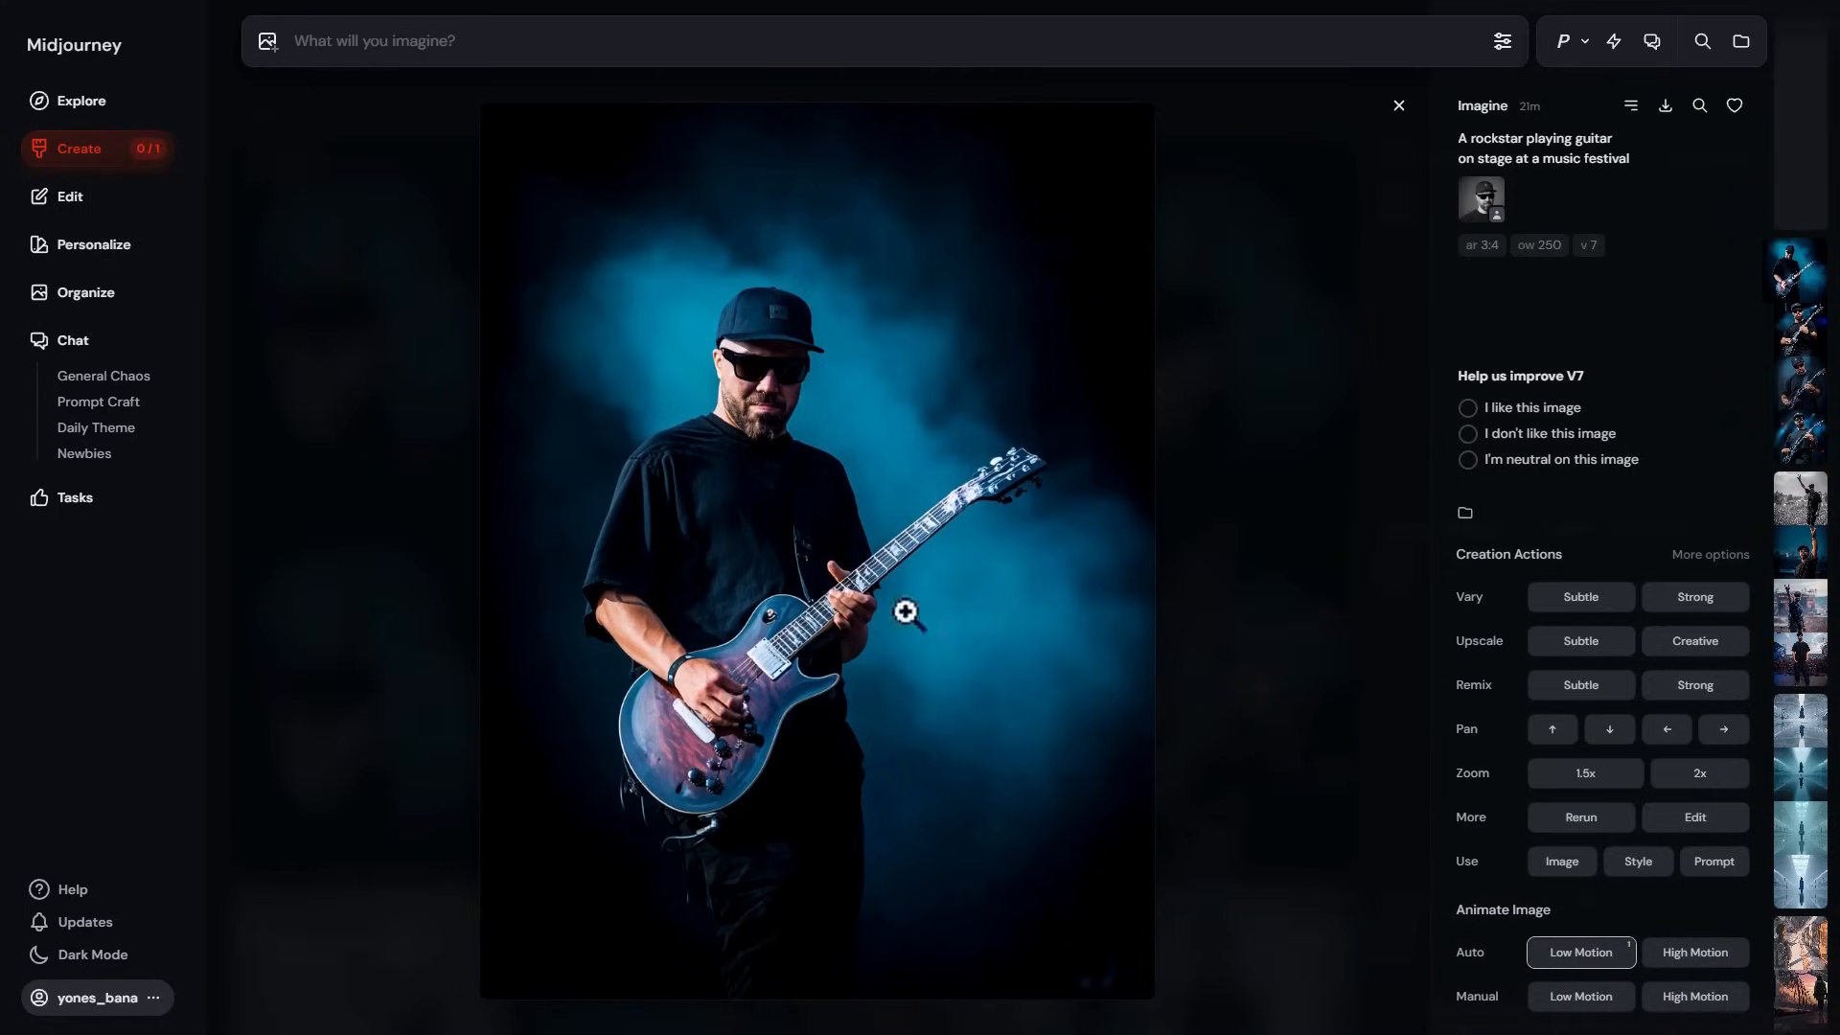
Return to the Create page and preview the four low-motion guitar videos.
click(117, 163)
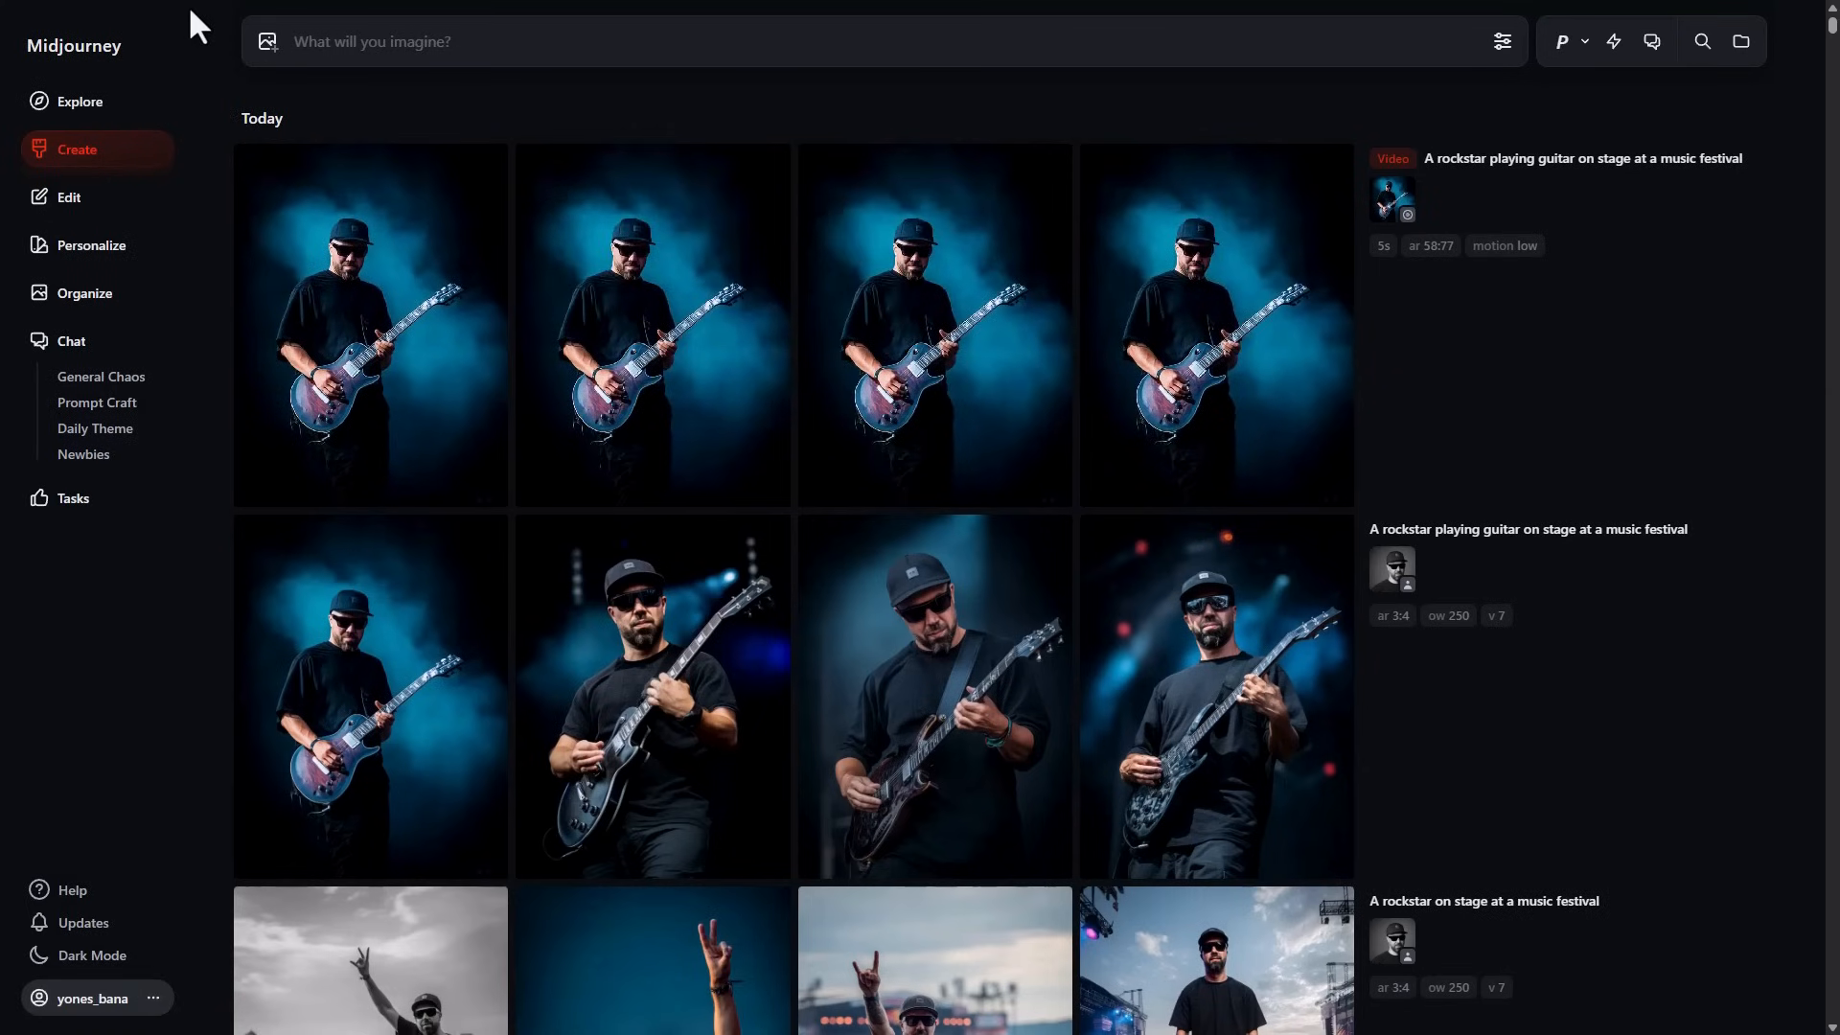
mouse_move(383, 241)
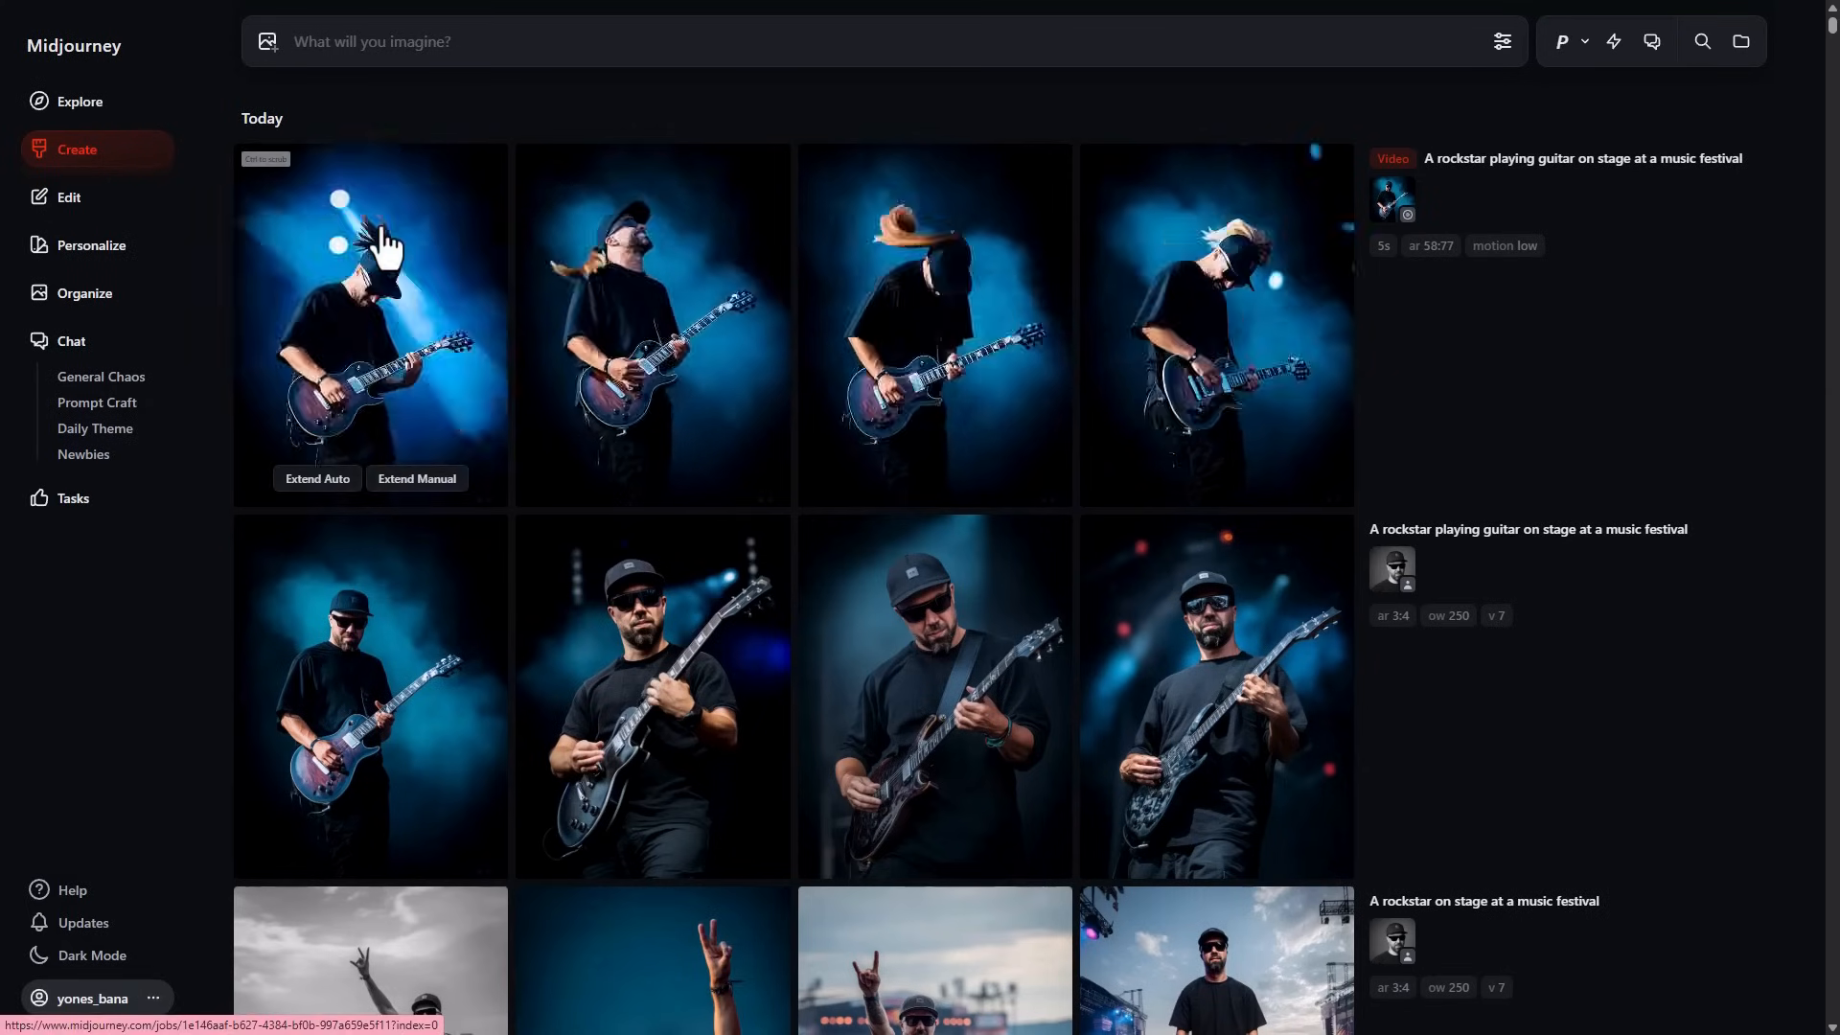
mouse_move(1457, 236)
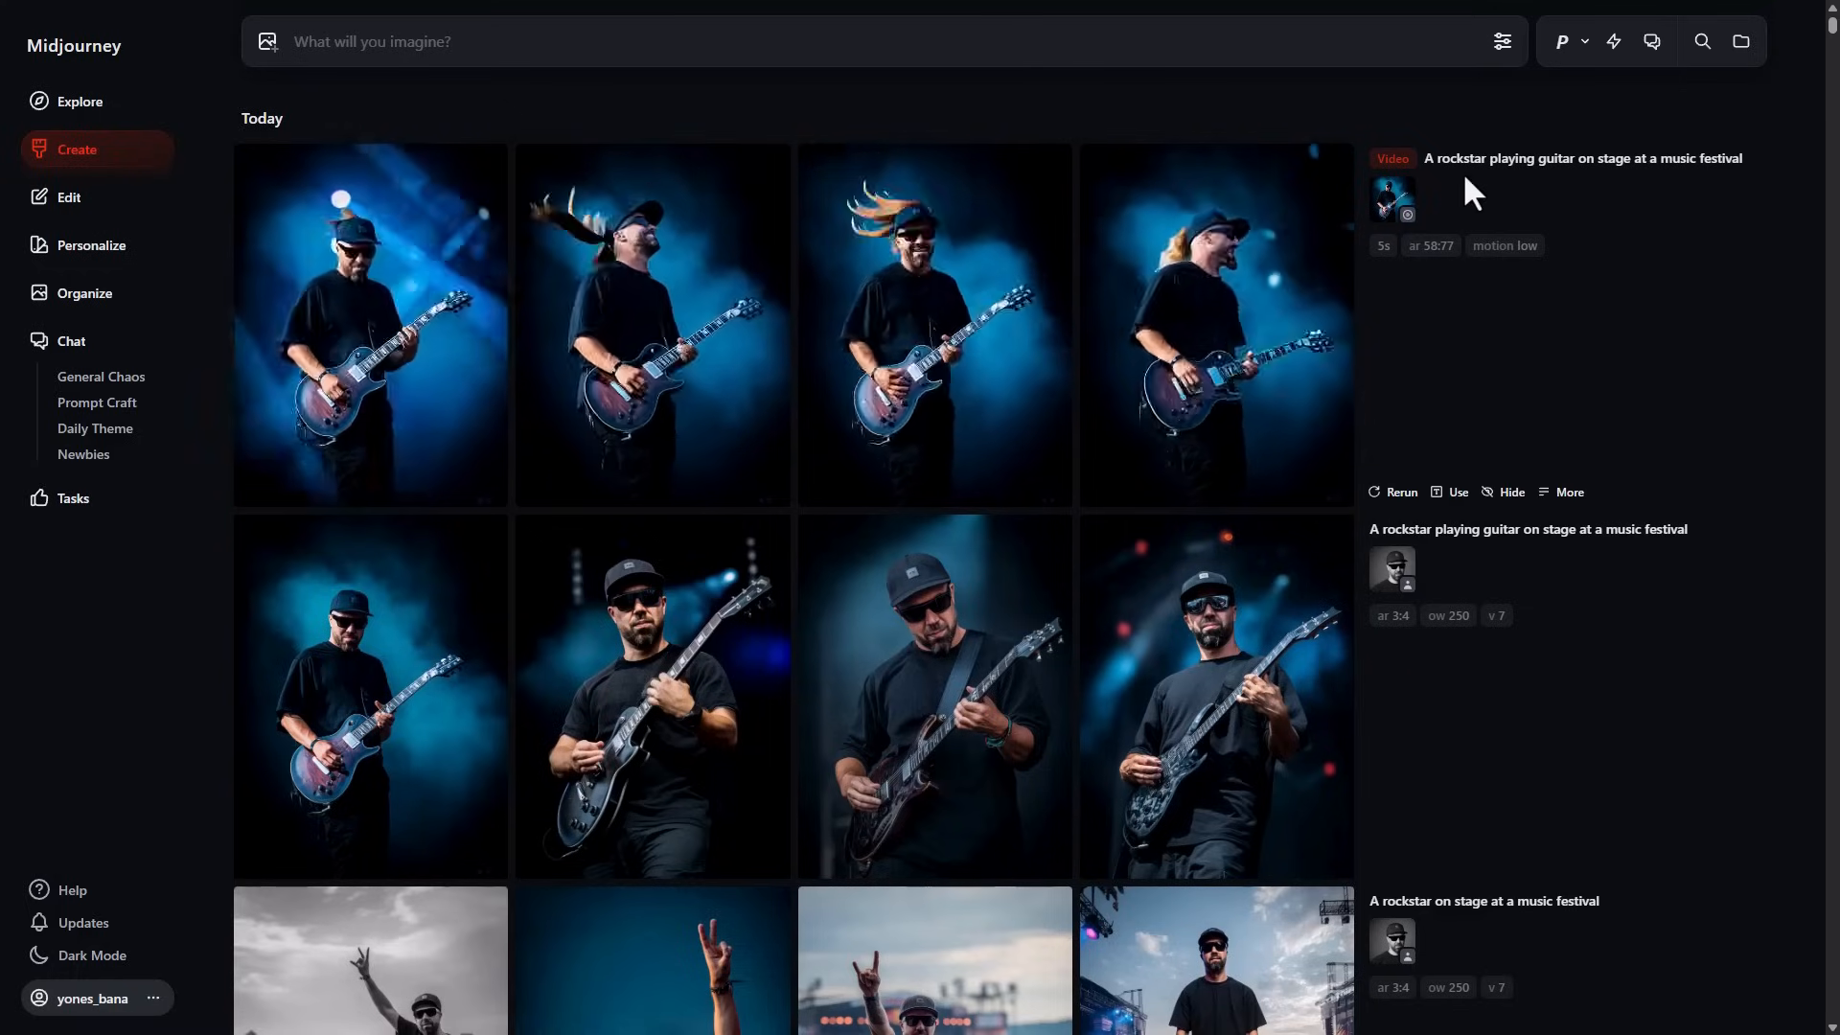
mouse_move(1222, 360)
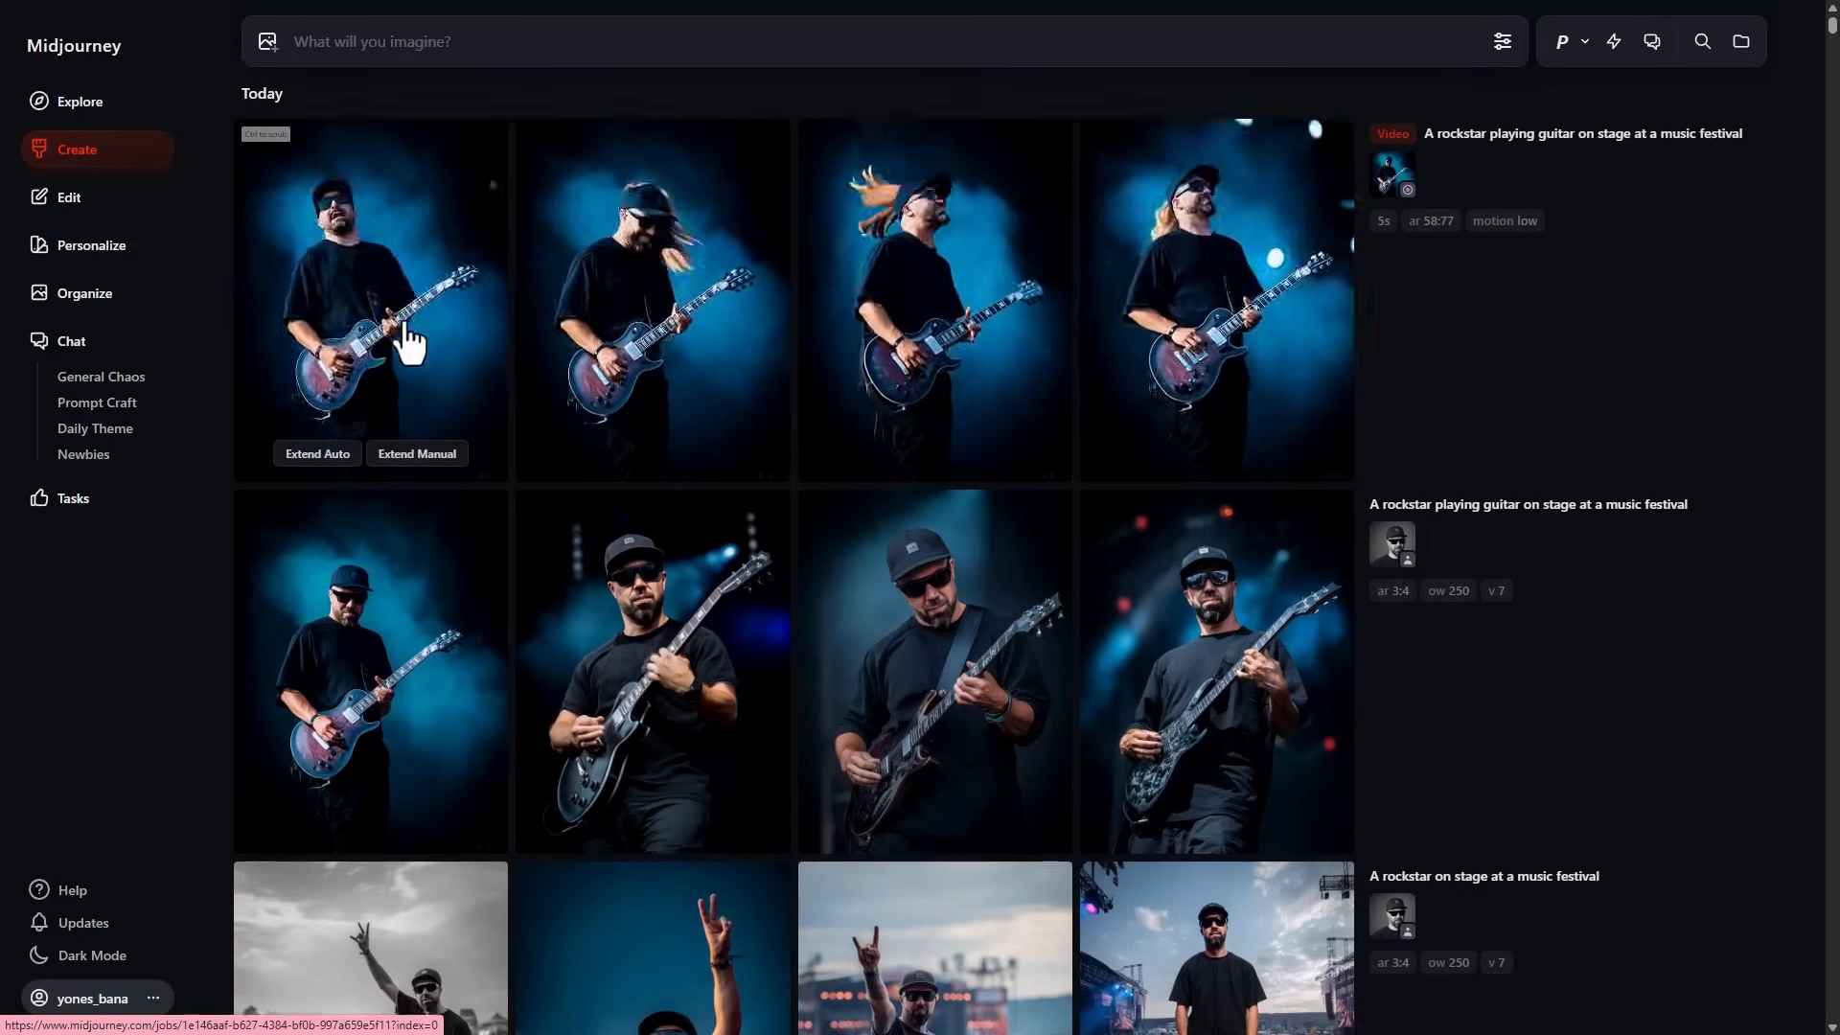
Animate the first guitar image manually with low motion, using the prompt "A bald man rockstar playing guitar on stage at a music festival --motion low".
scroll(388, 537, down, 2)
click(373, 483)
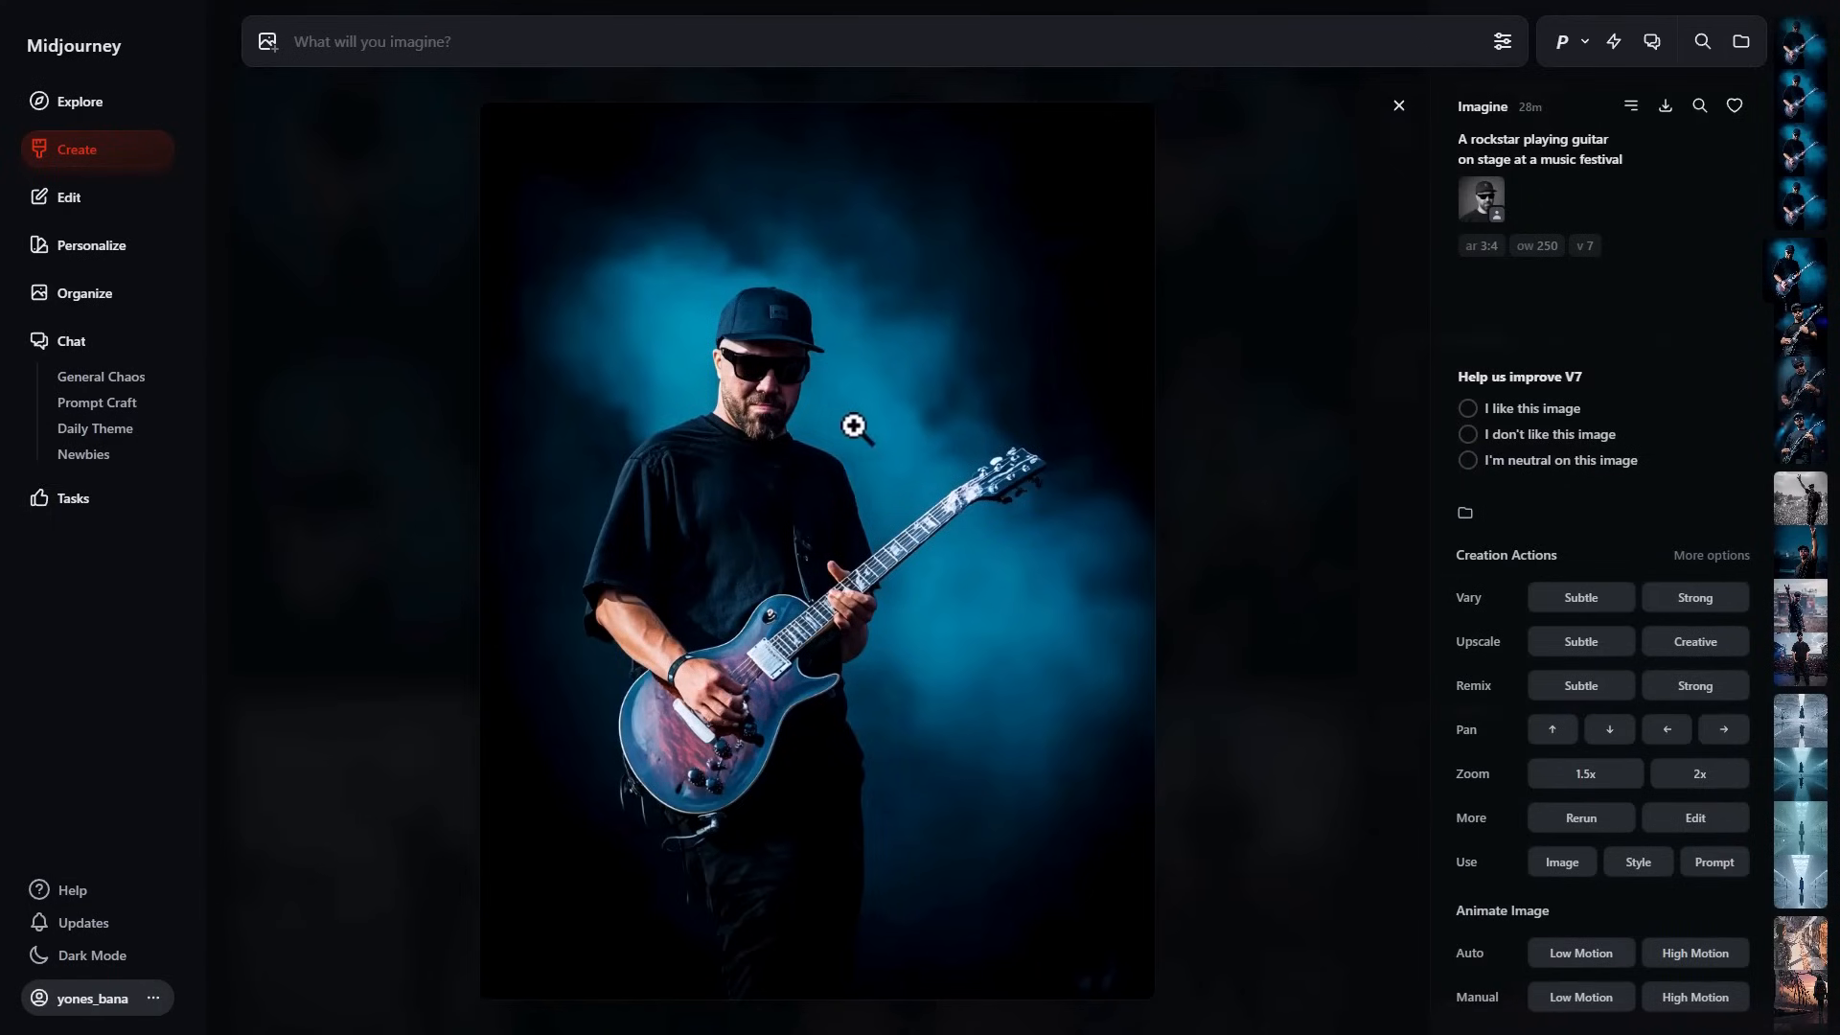
click(1565, 1002)
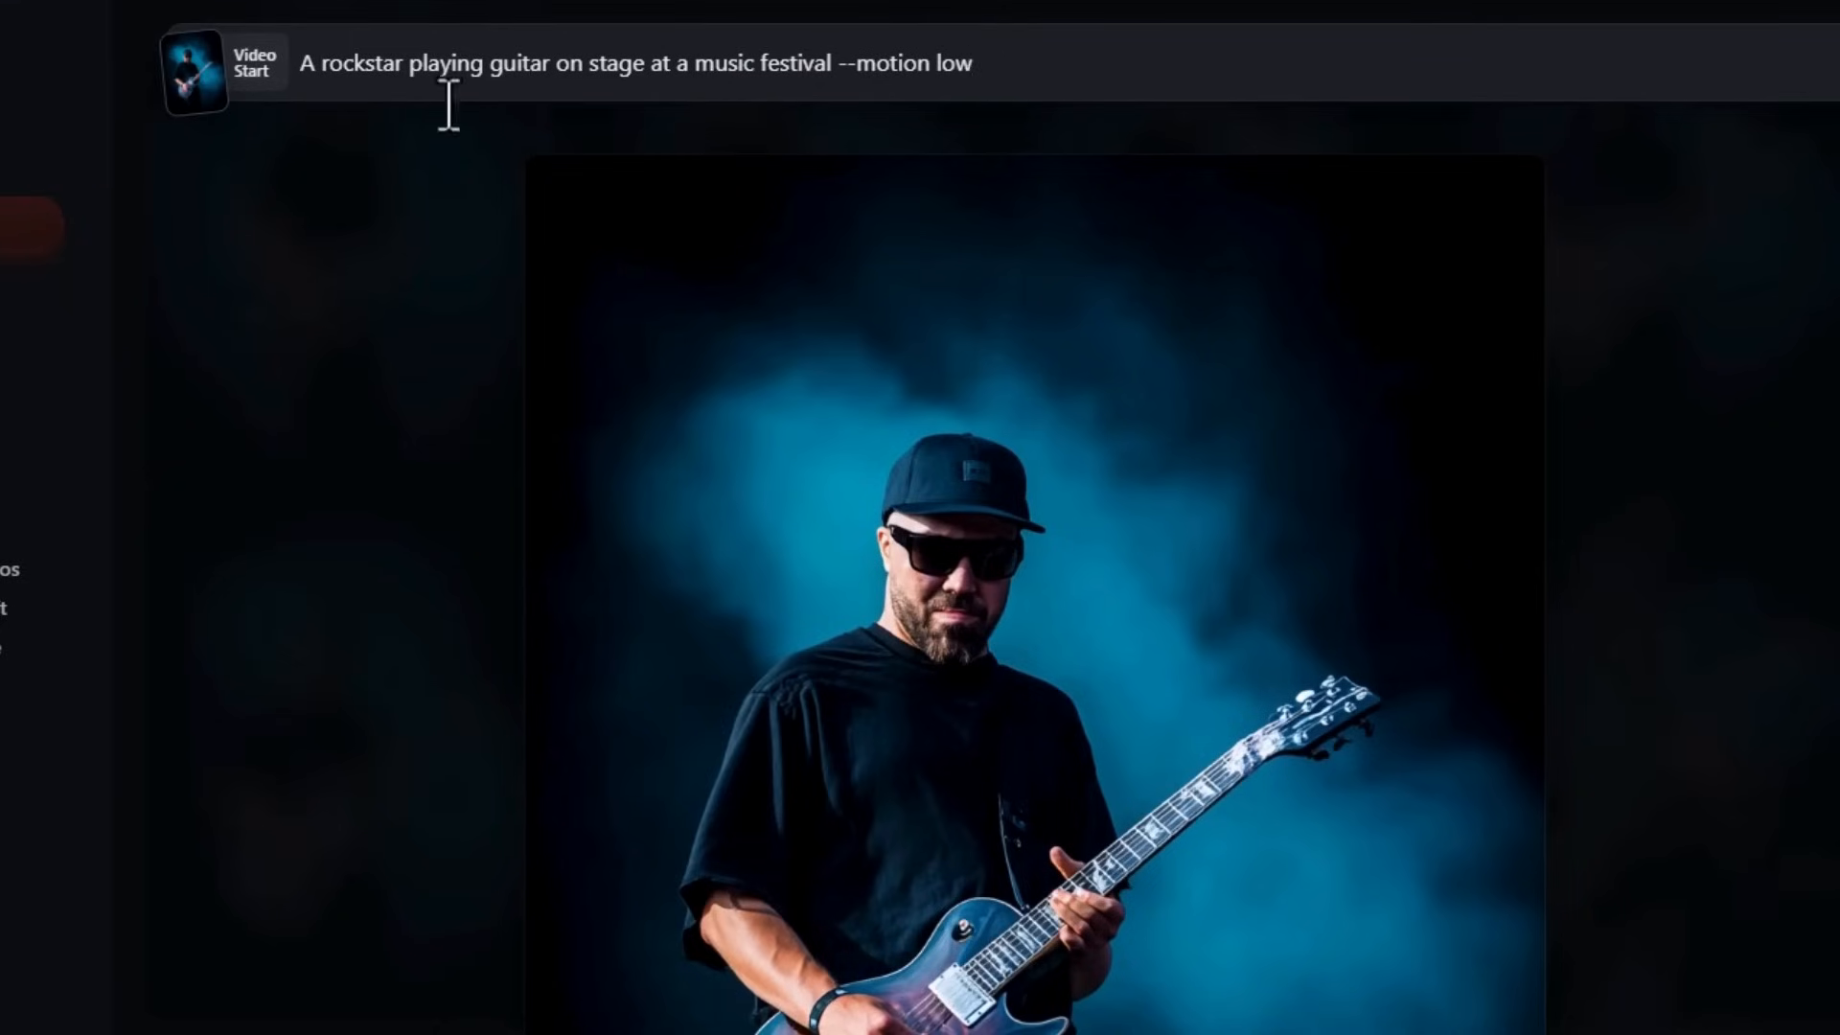
text(bald man)
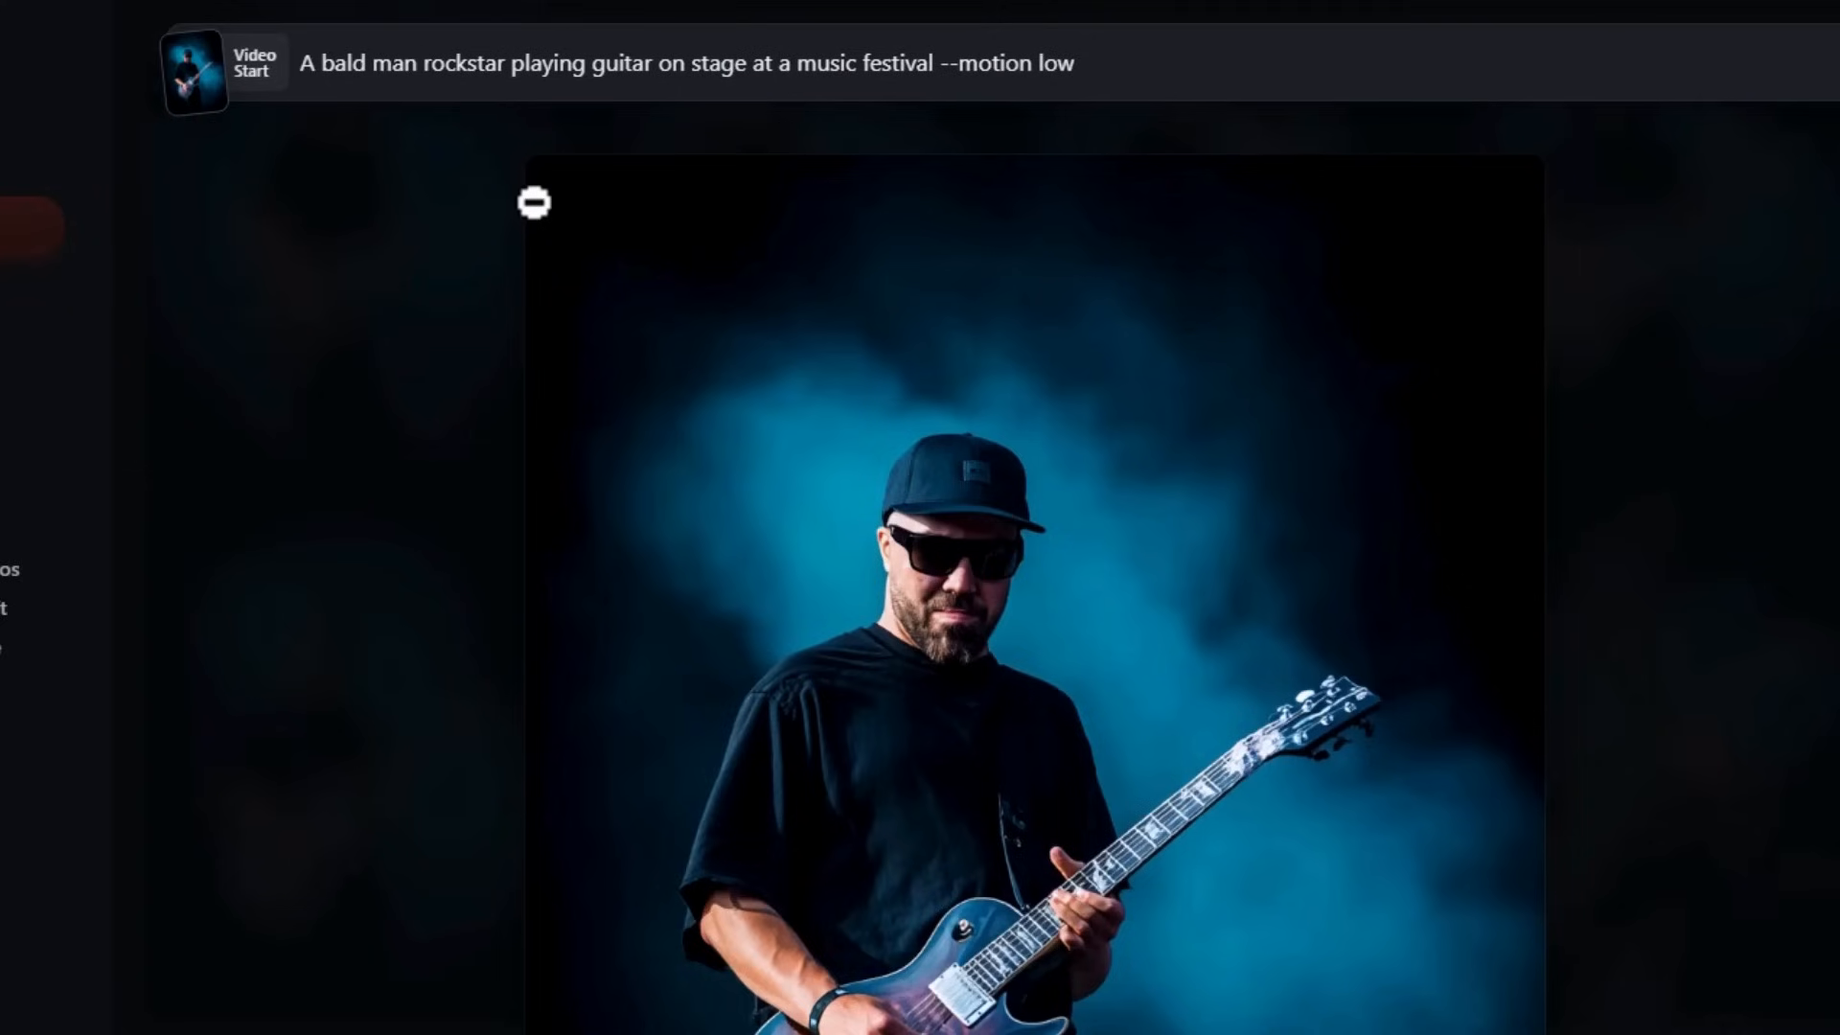
key(Return)
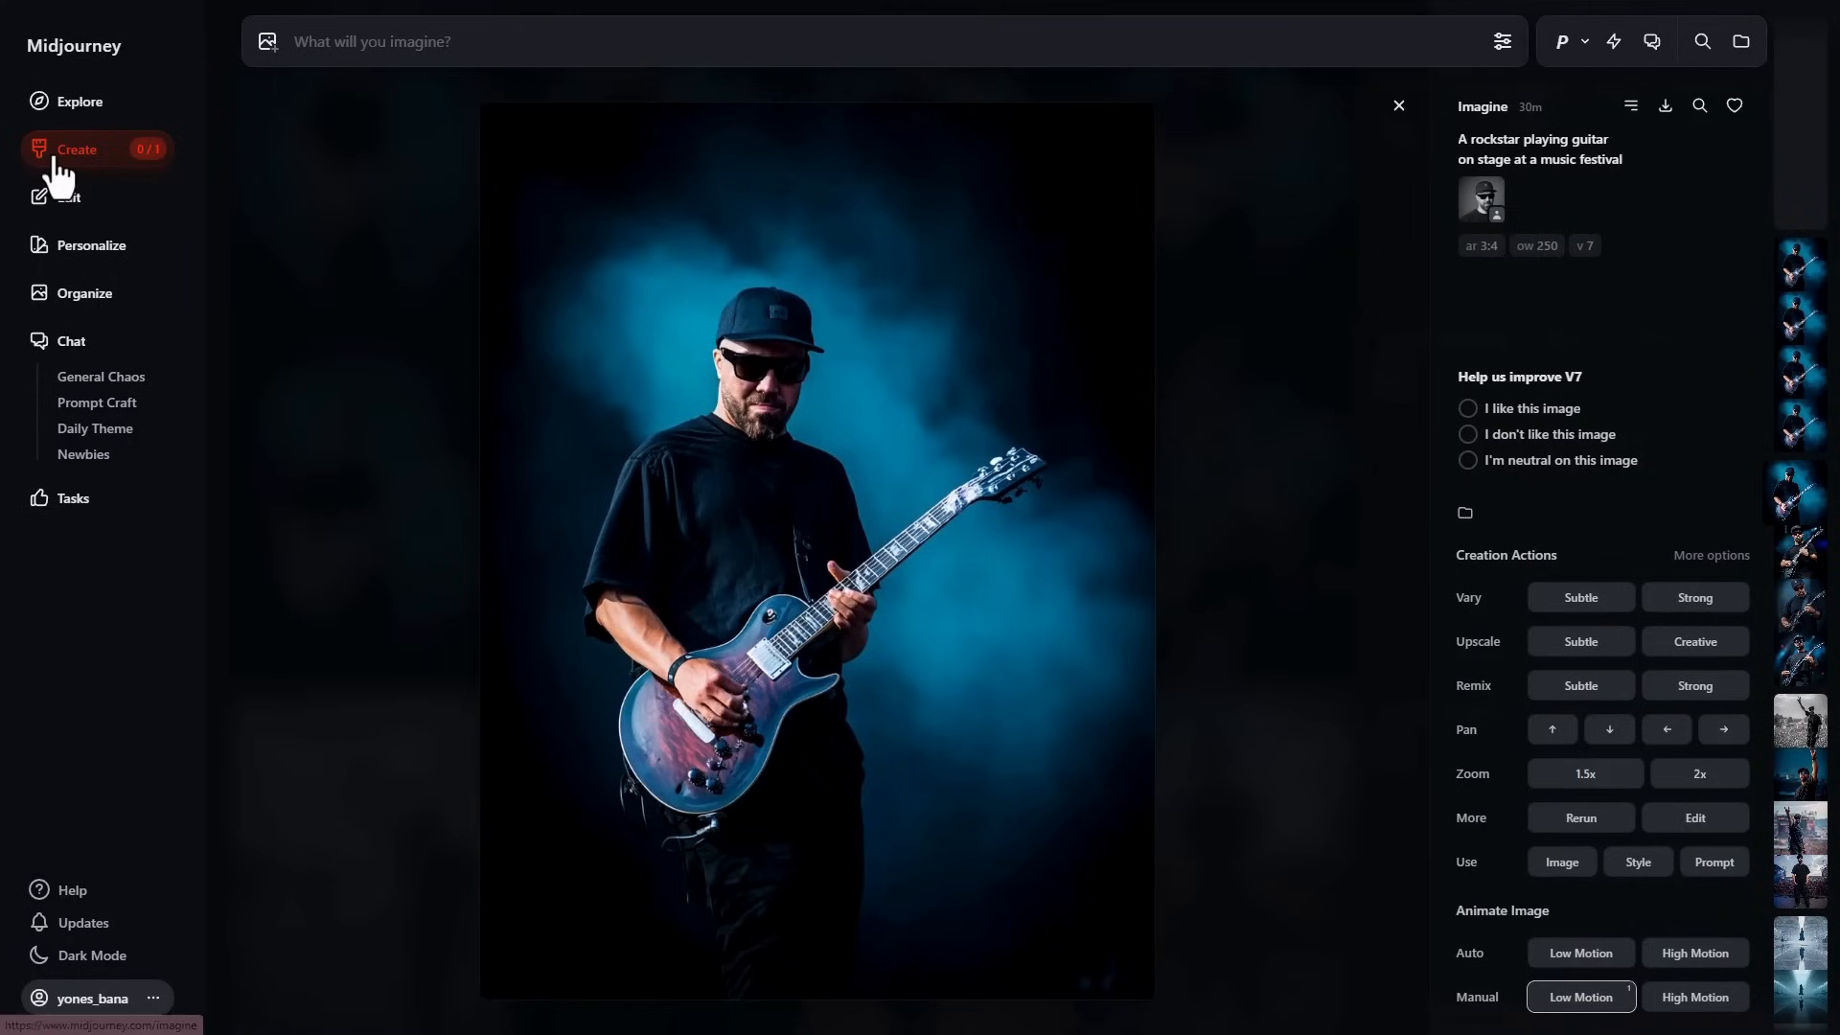
Return to the Create page and watch the first bald man rockstar video enlarged.
click(53, 153)
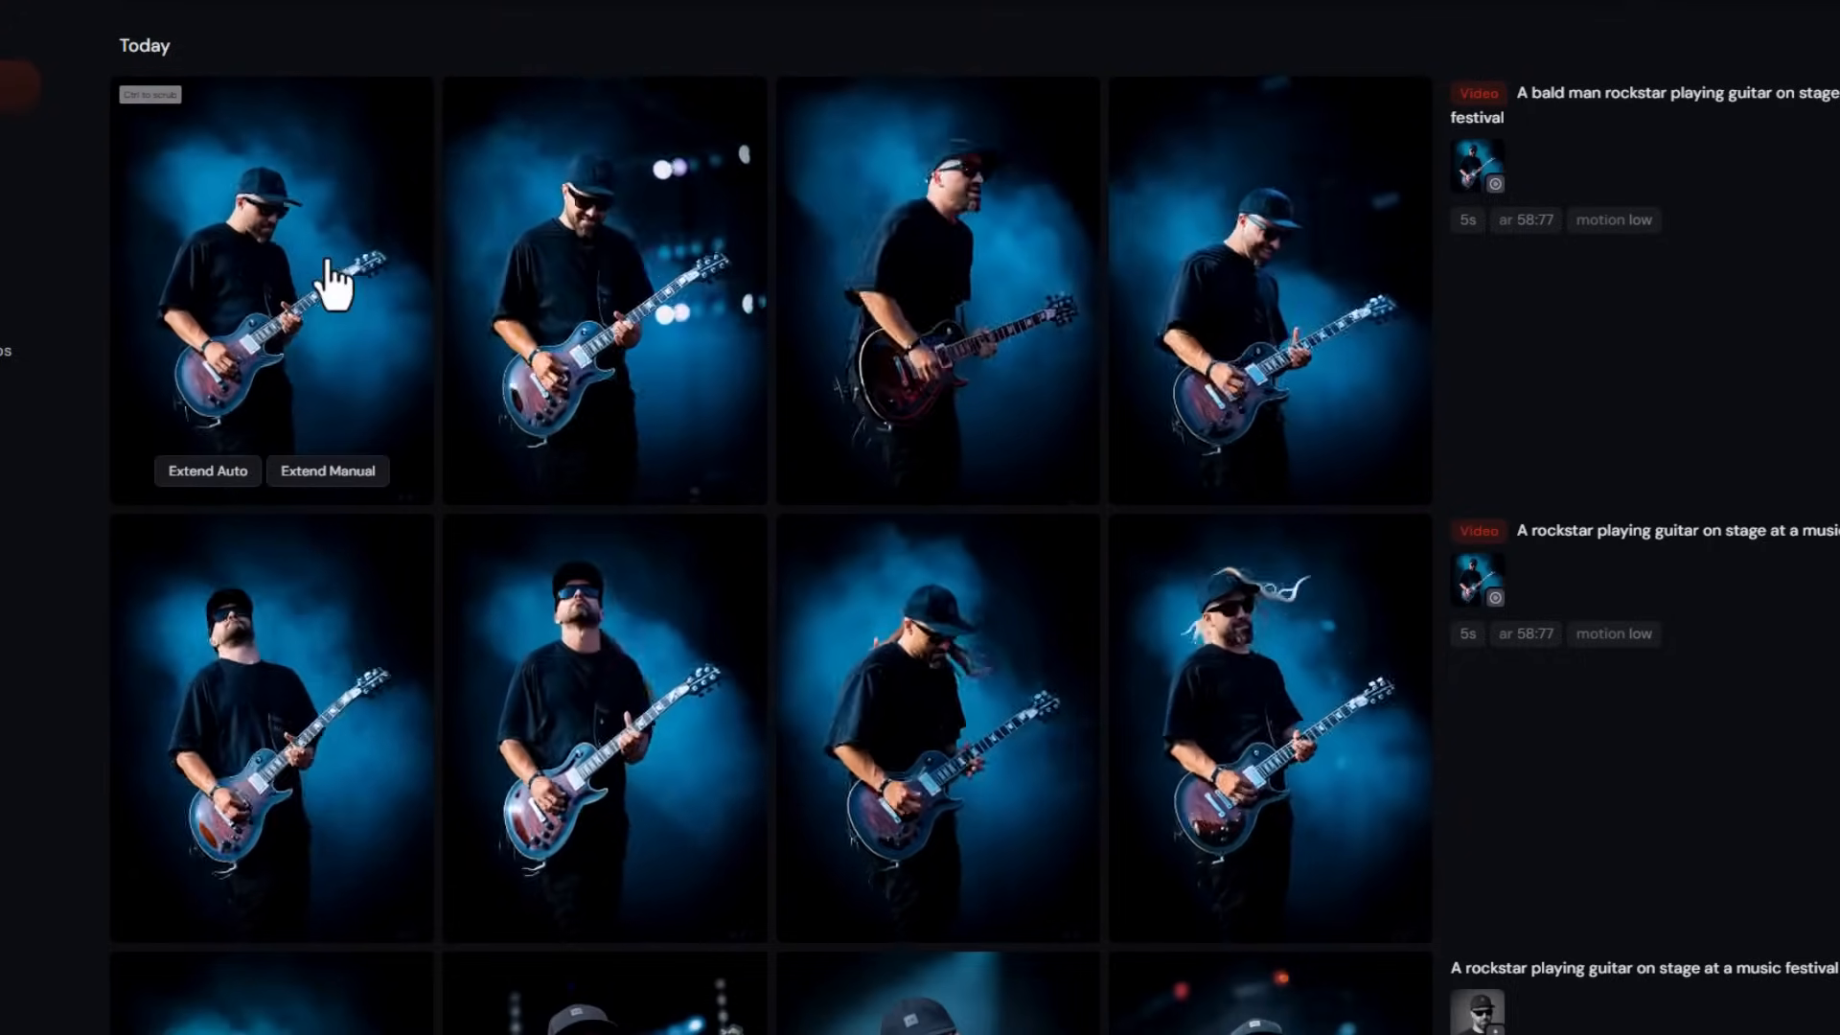
click(280, 277)
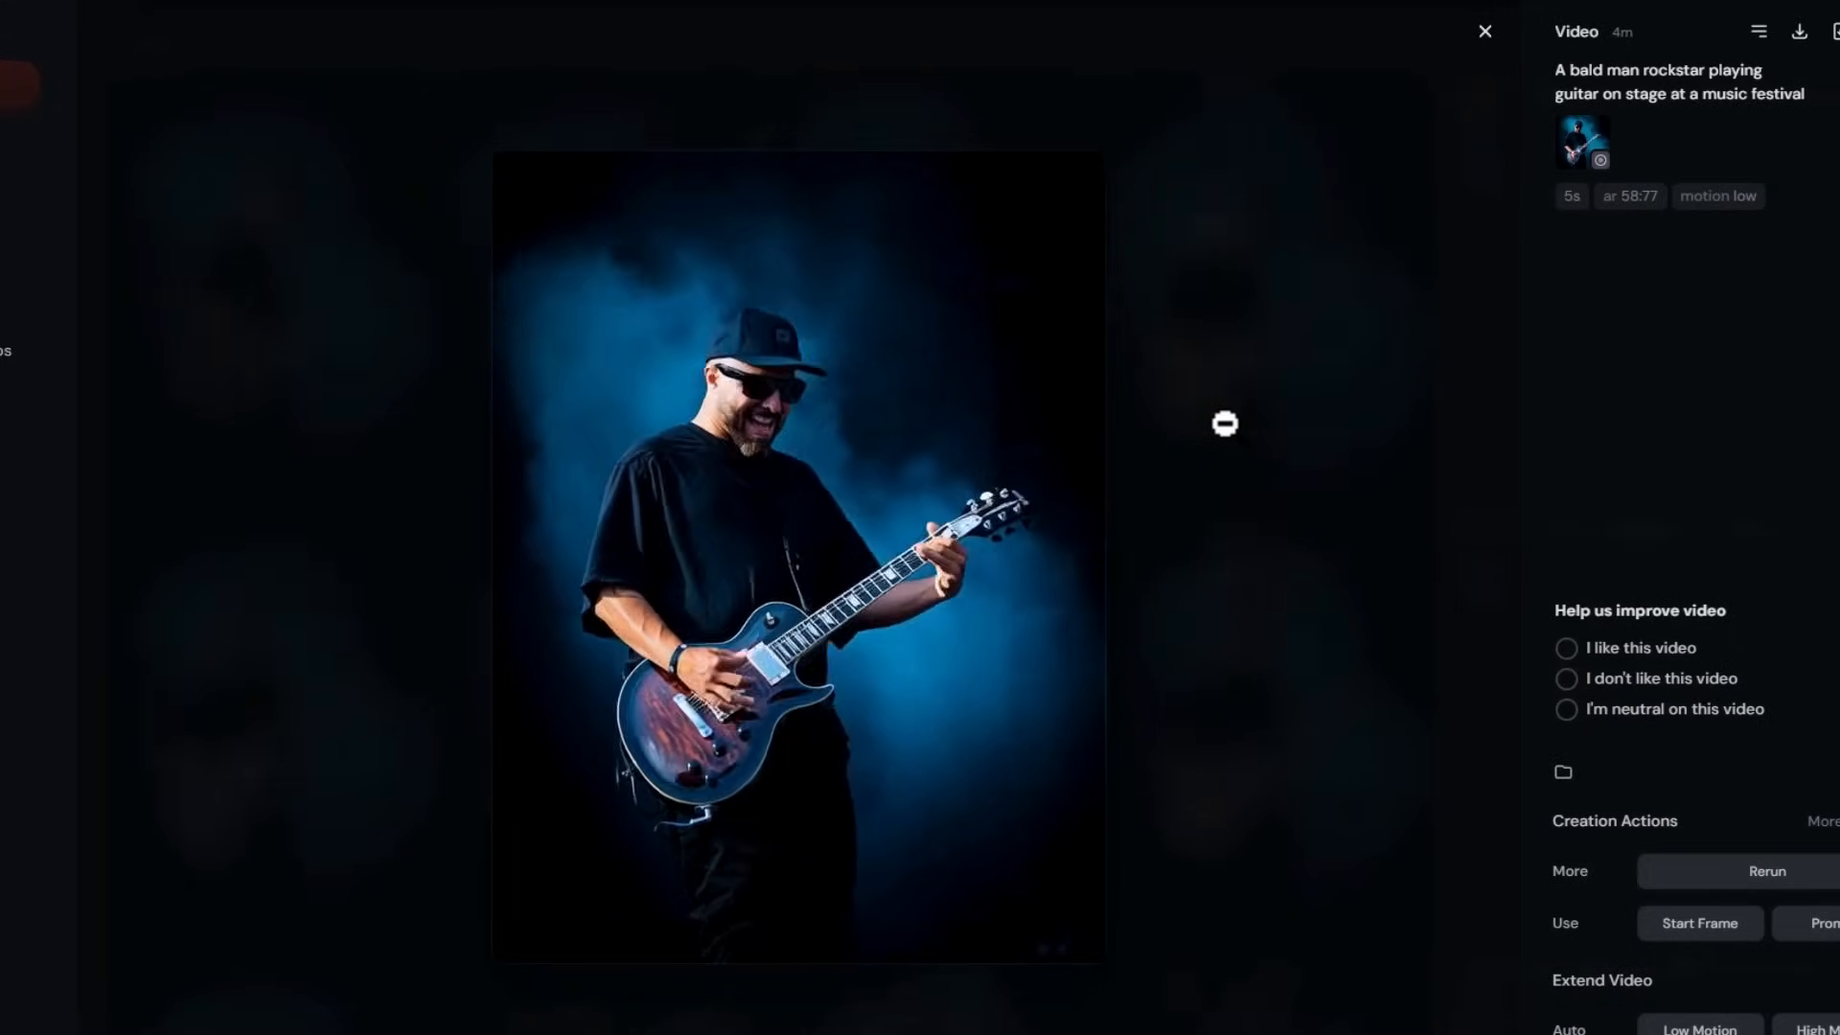
click(836, 103)
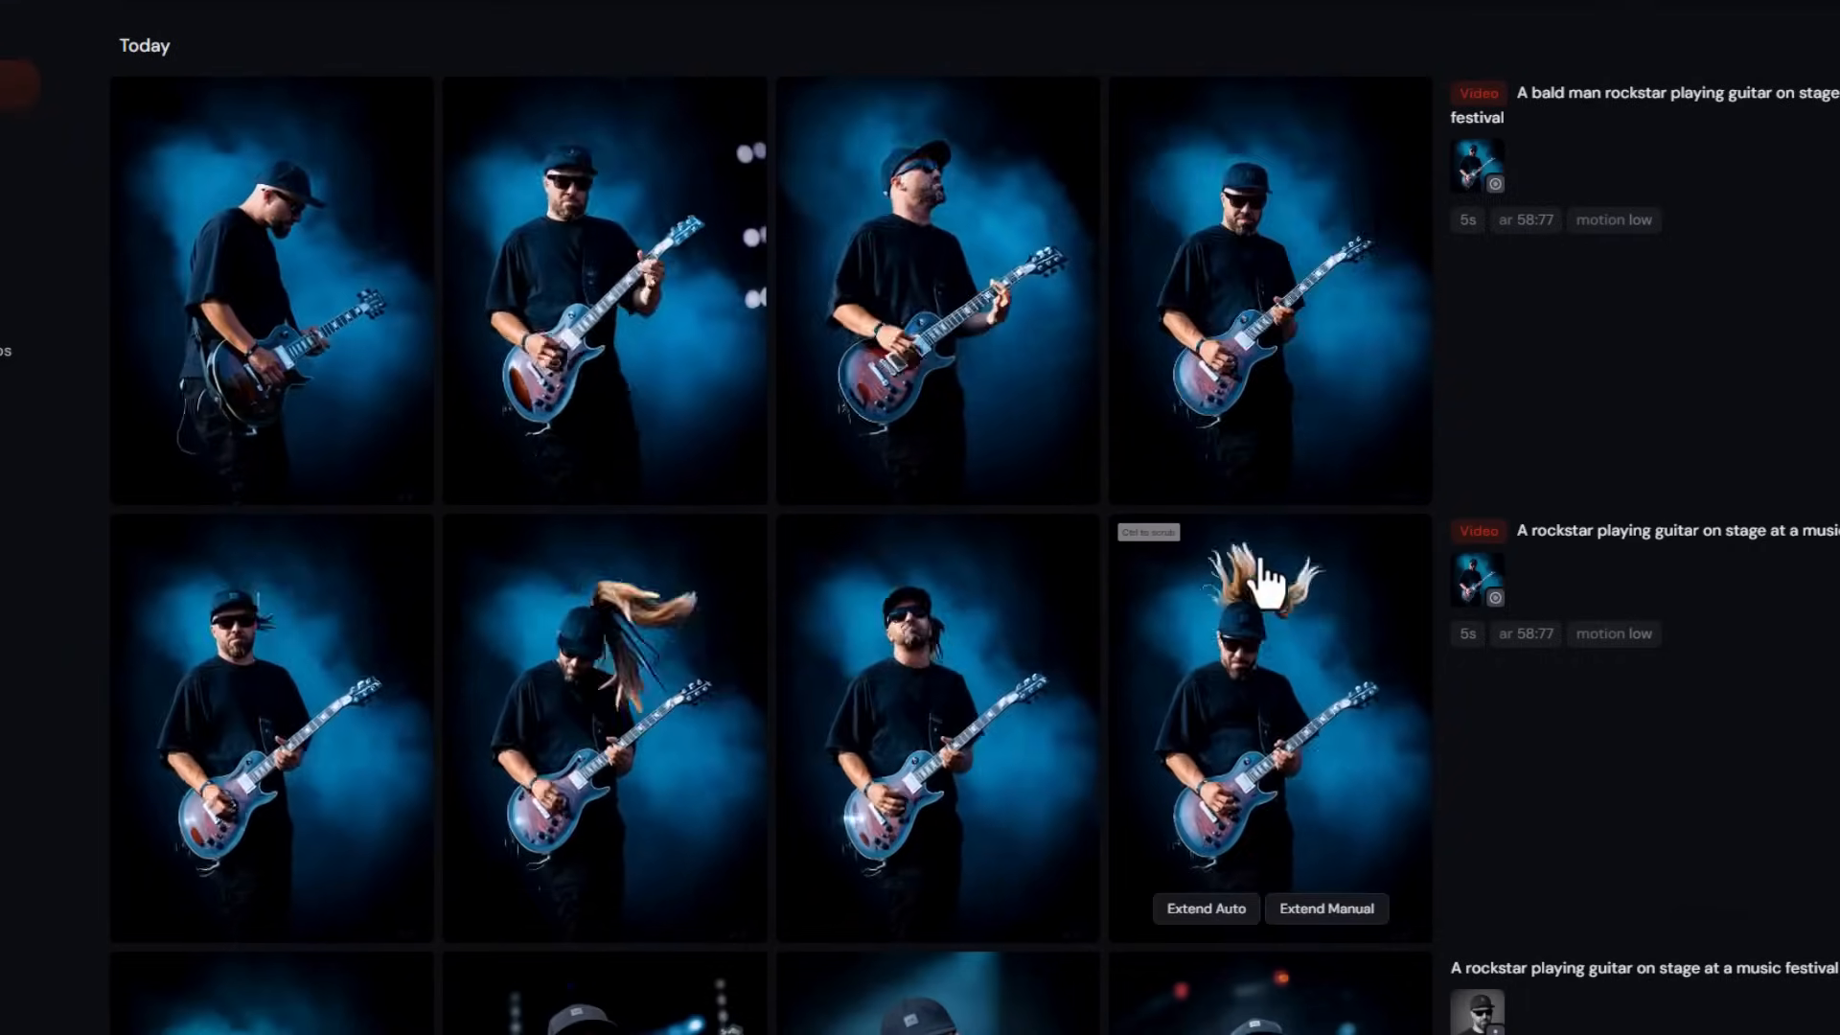
Turn off video autoplay and preview the bald man rockstar videos from their prompt.
right_click(872, 219)
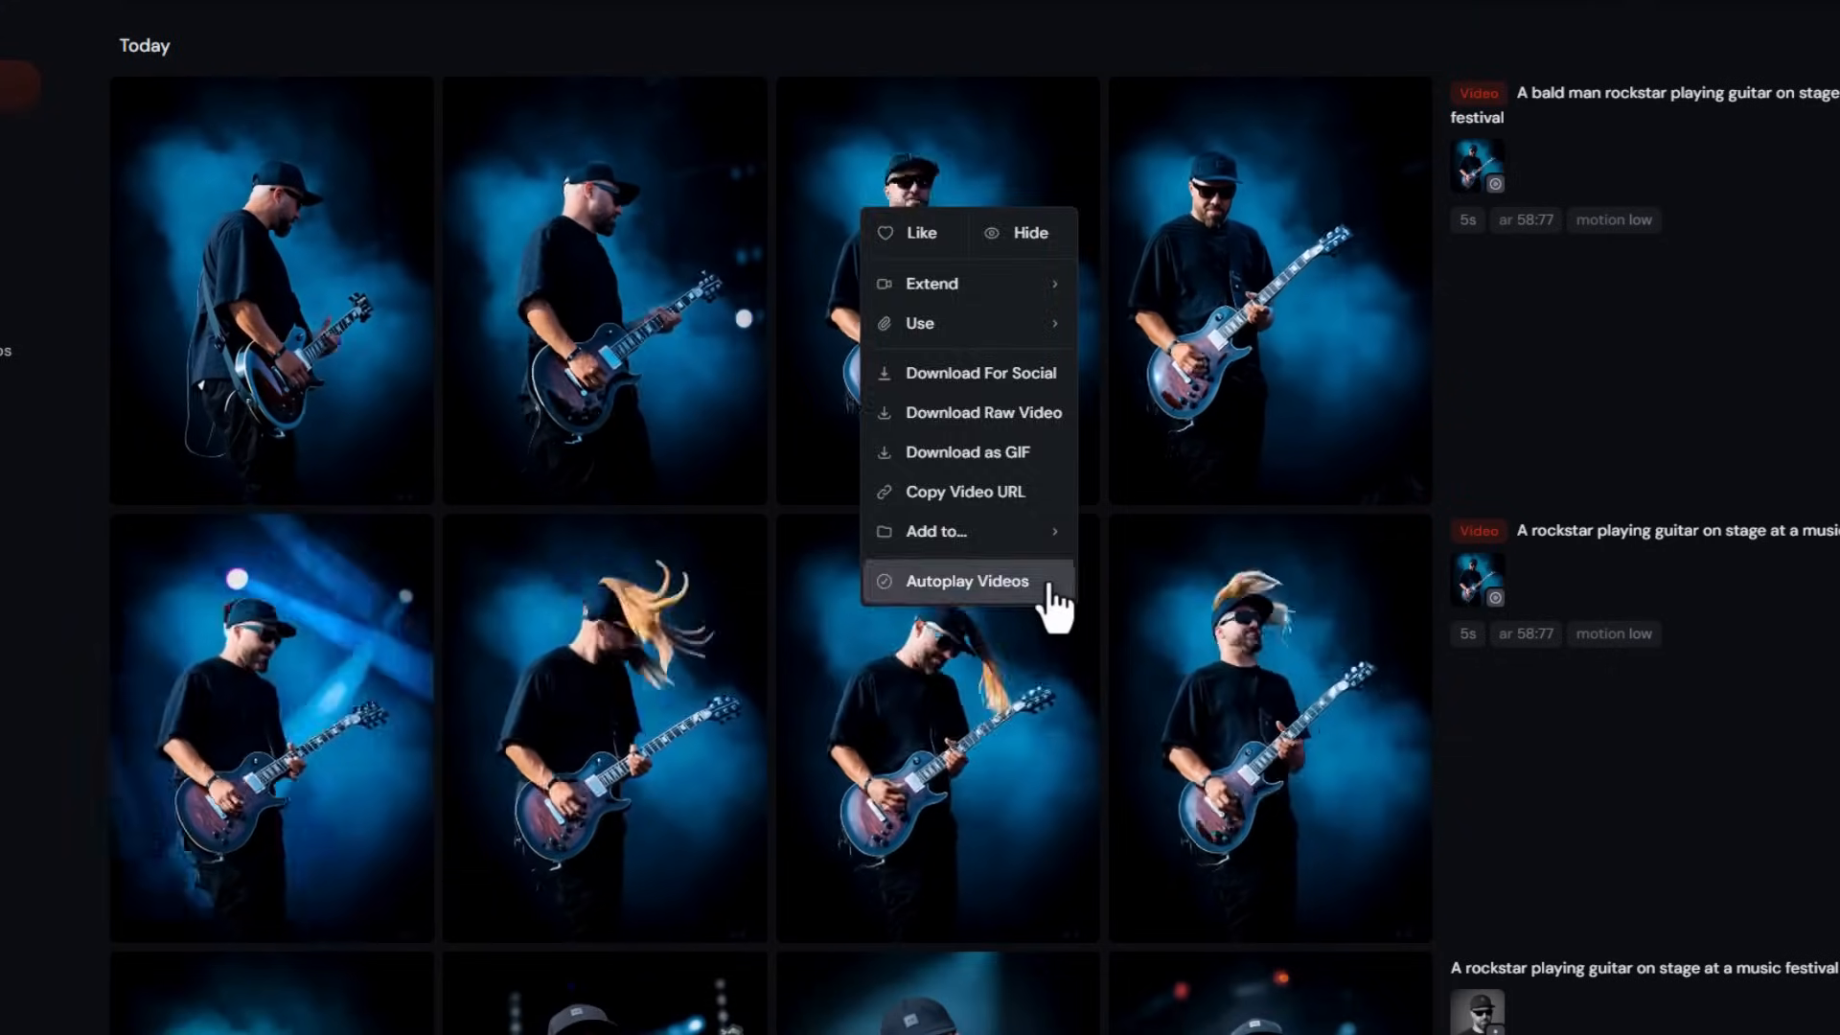
click(1051, 588)
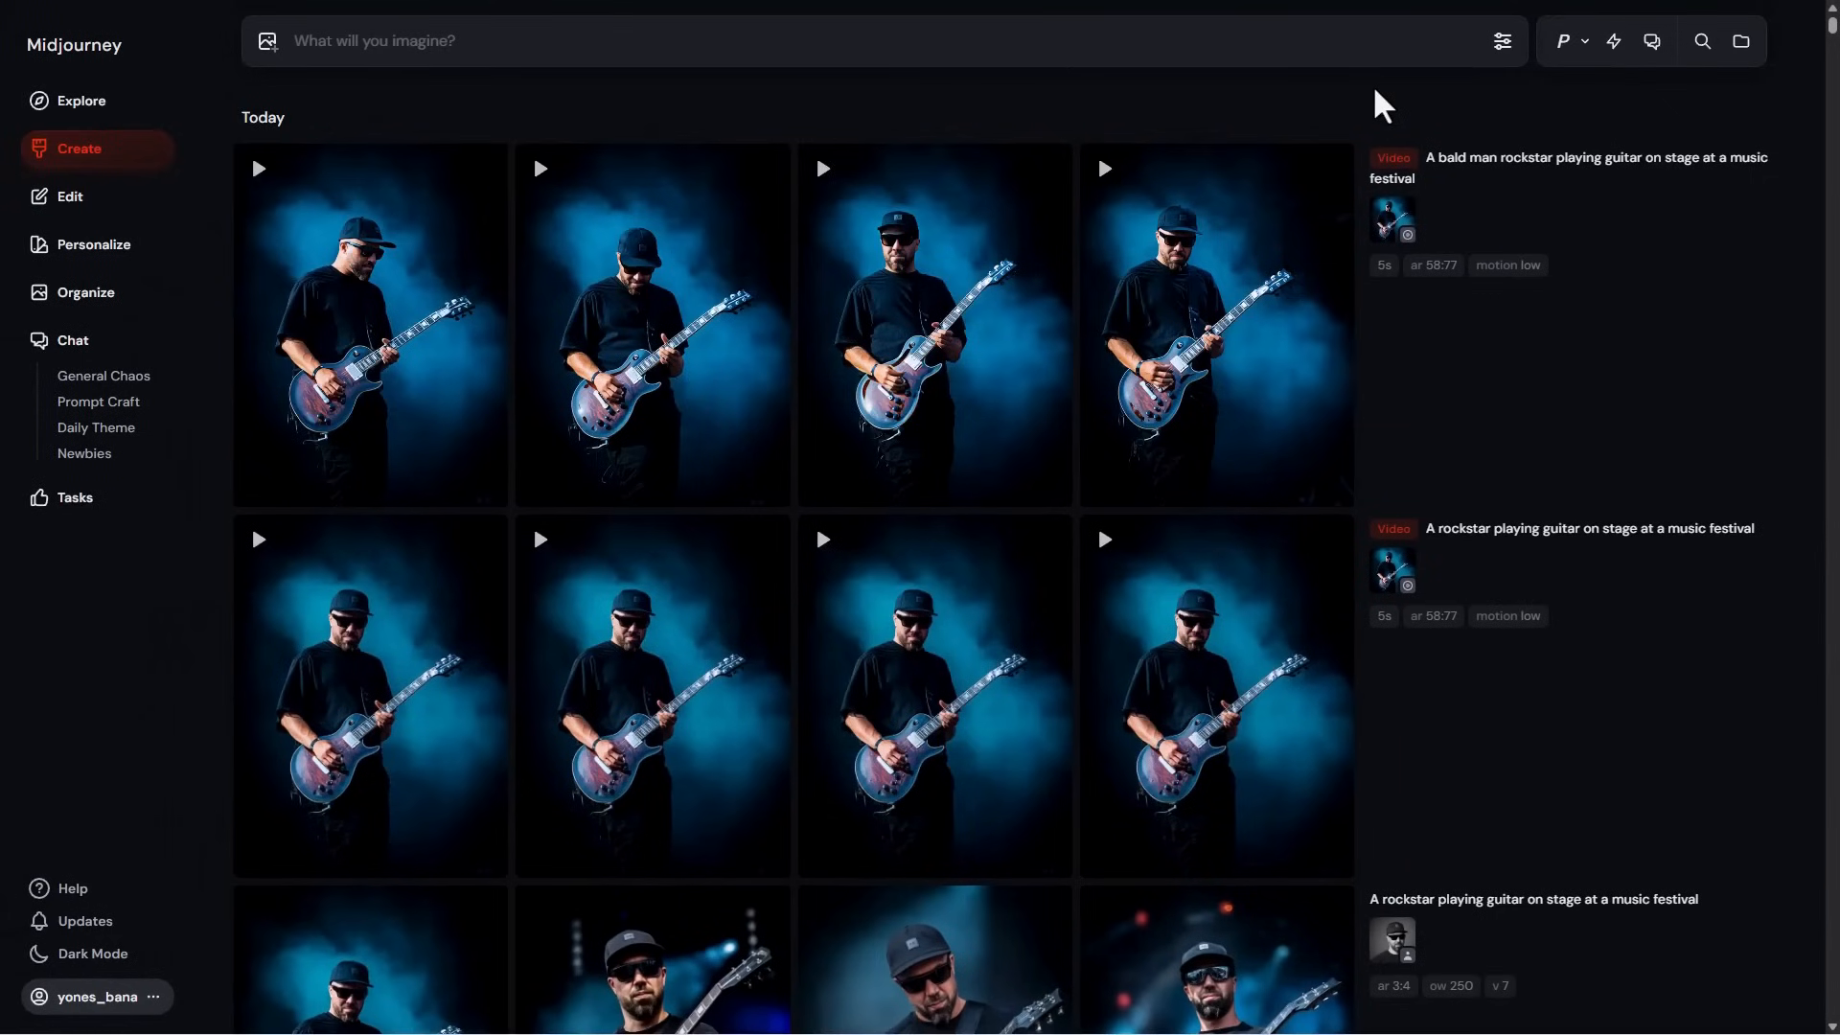
mouse_move(1387, 225)
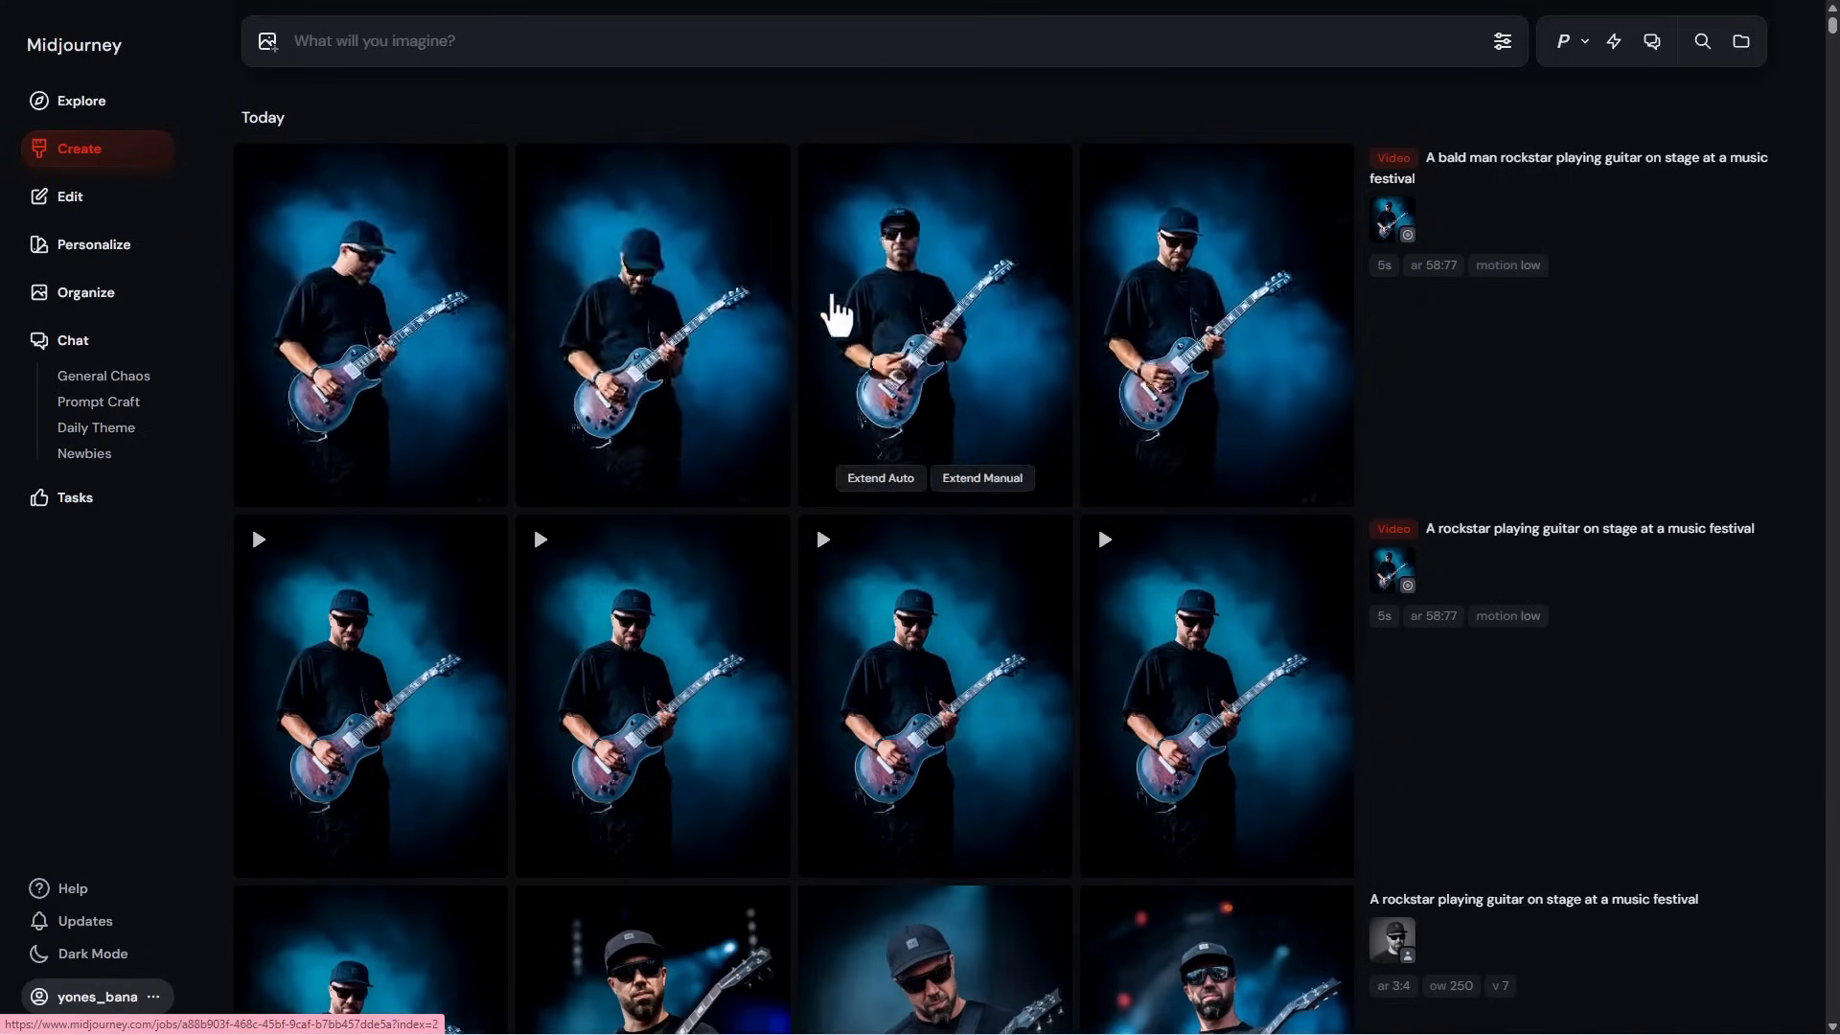
Manually extend the first bald-man video with "A bald man playing guitar on stage and The camera pans back and a large crowd is seen at the concert.".
click(372, 299)
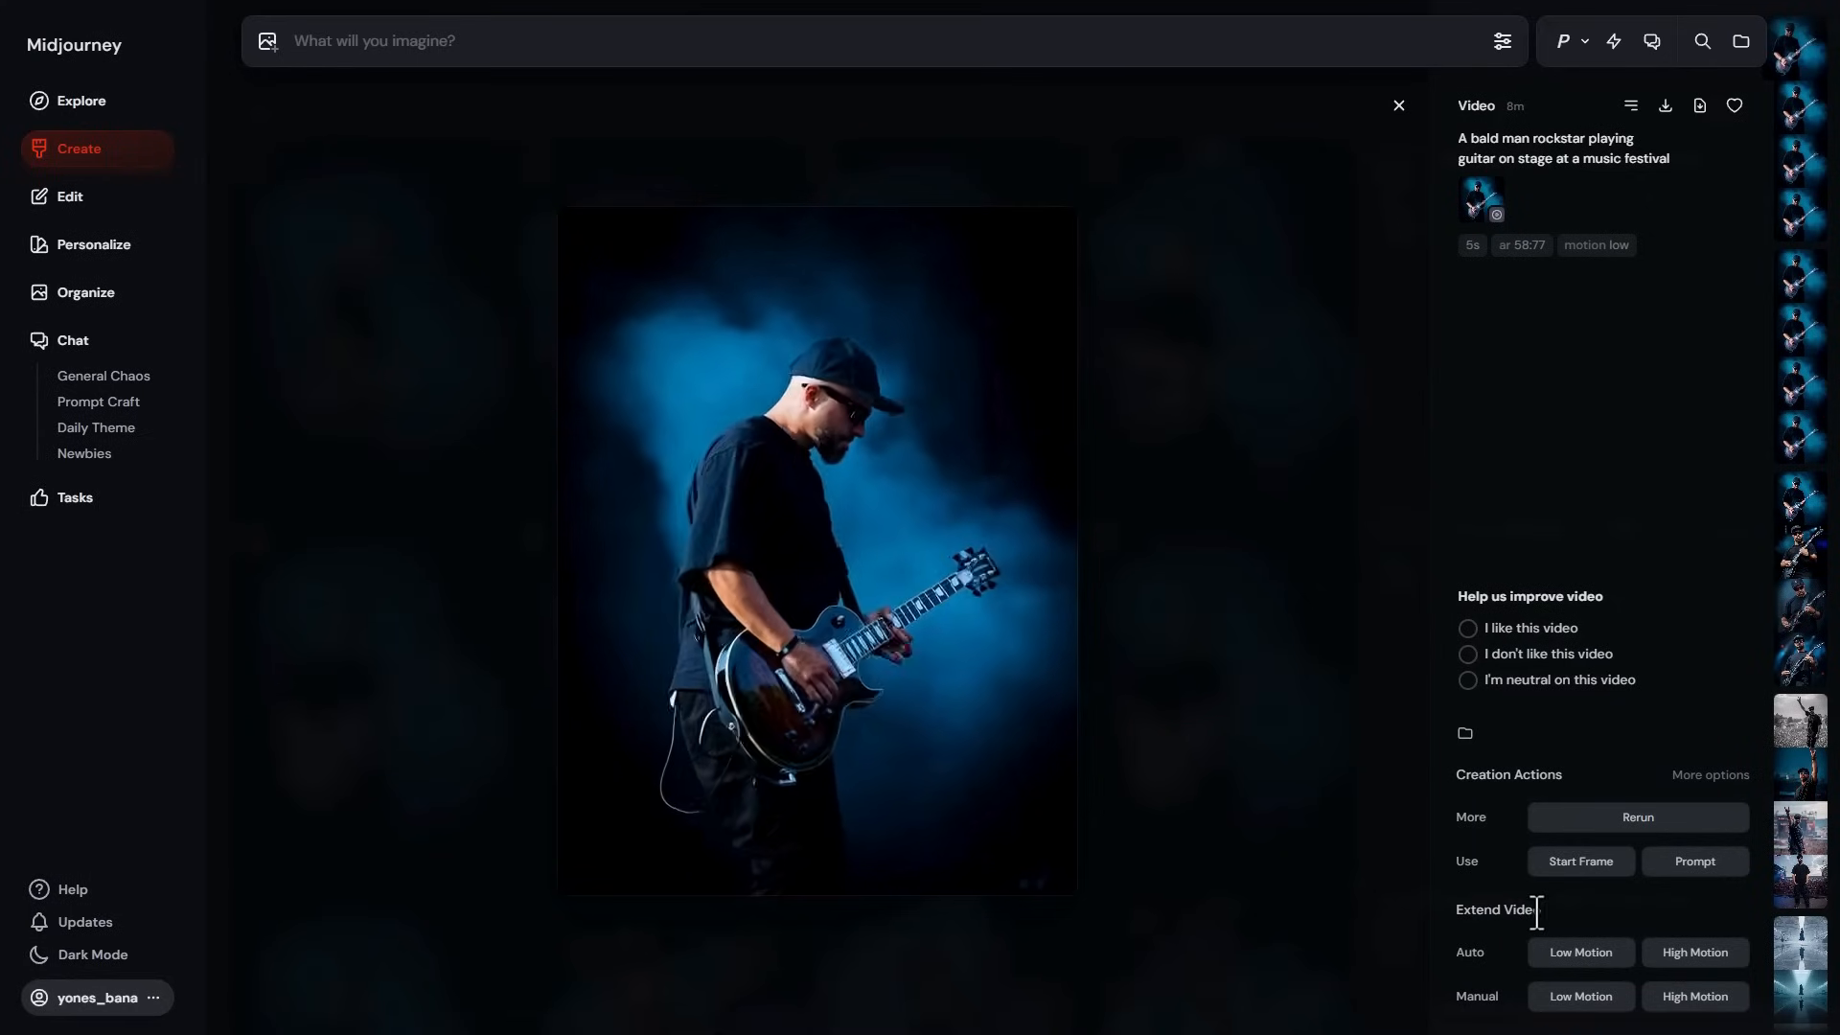
mouse_move(1481, 952)
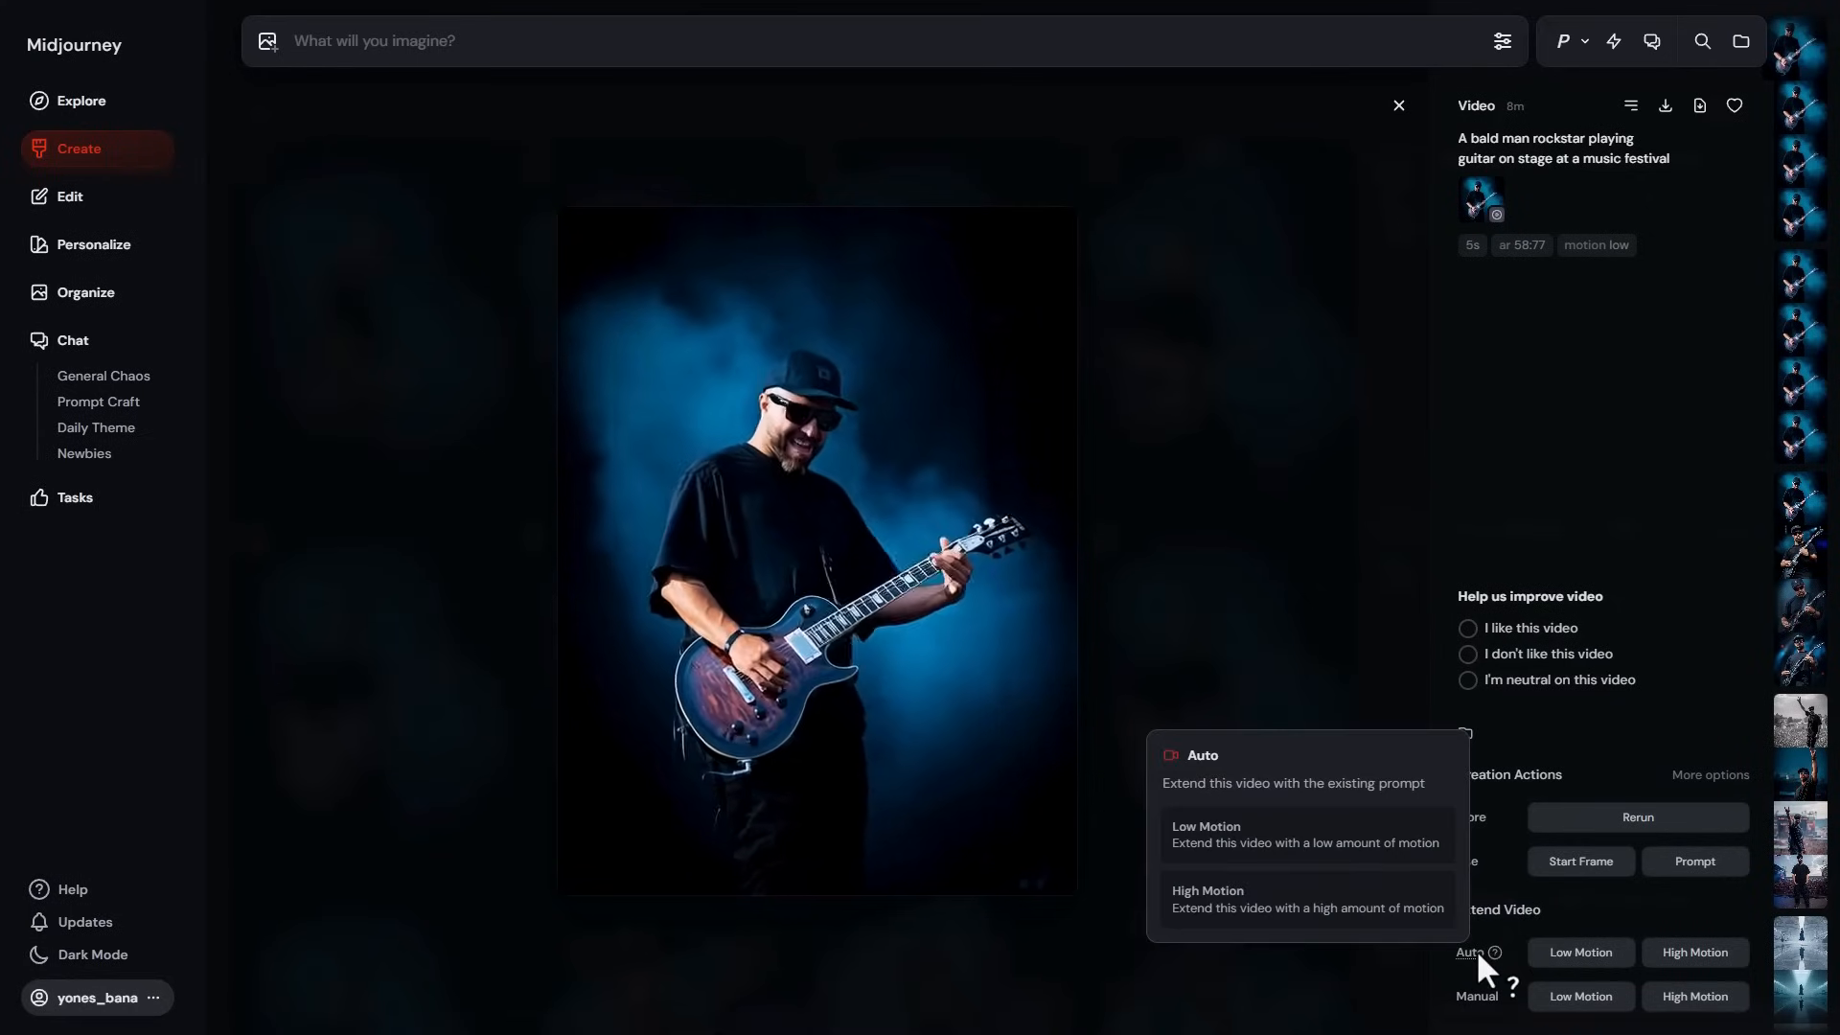
mouse_move(1488, 1005)
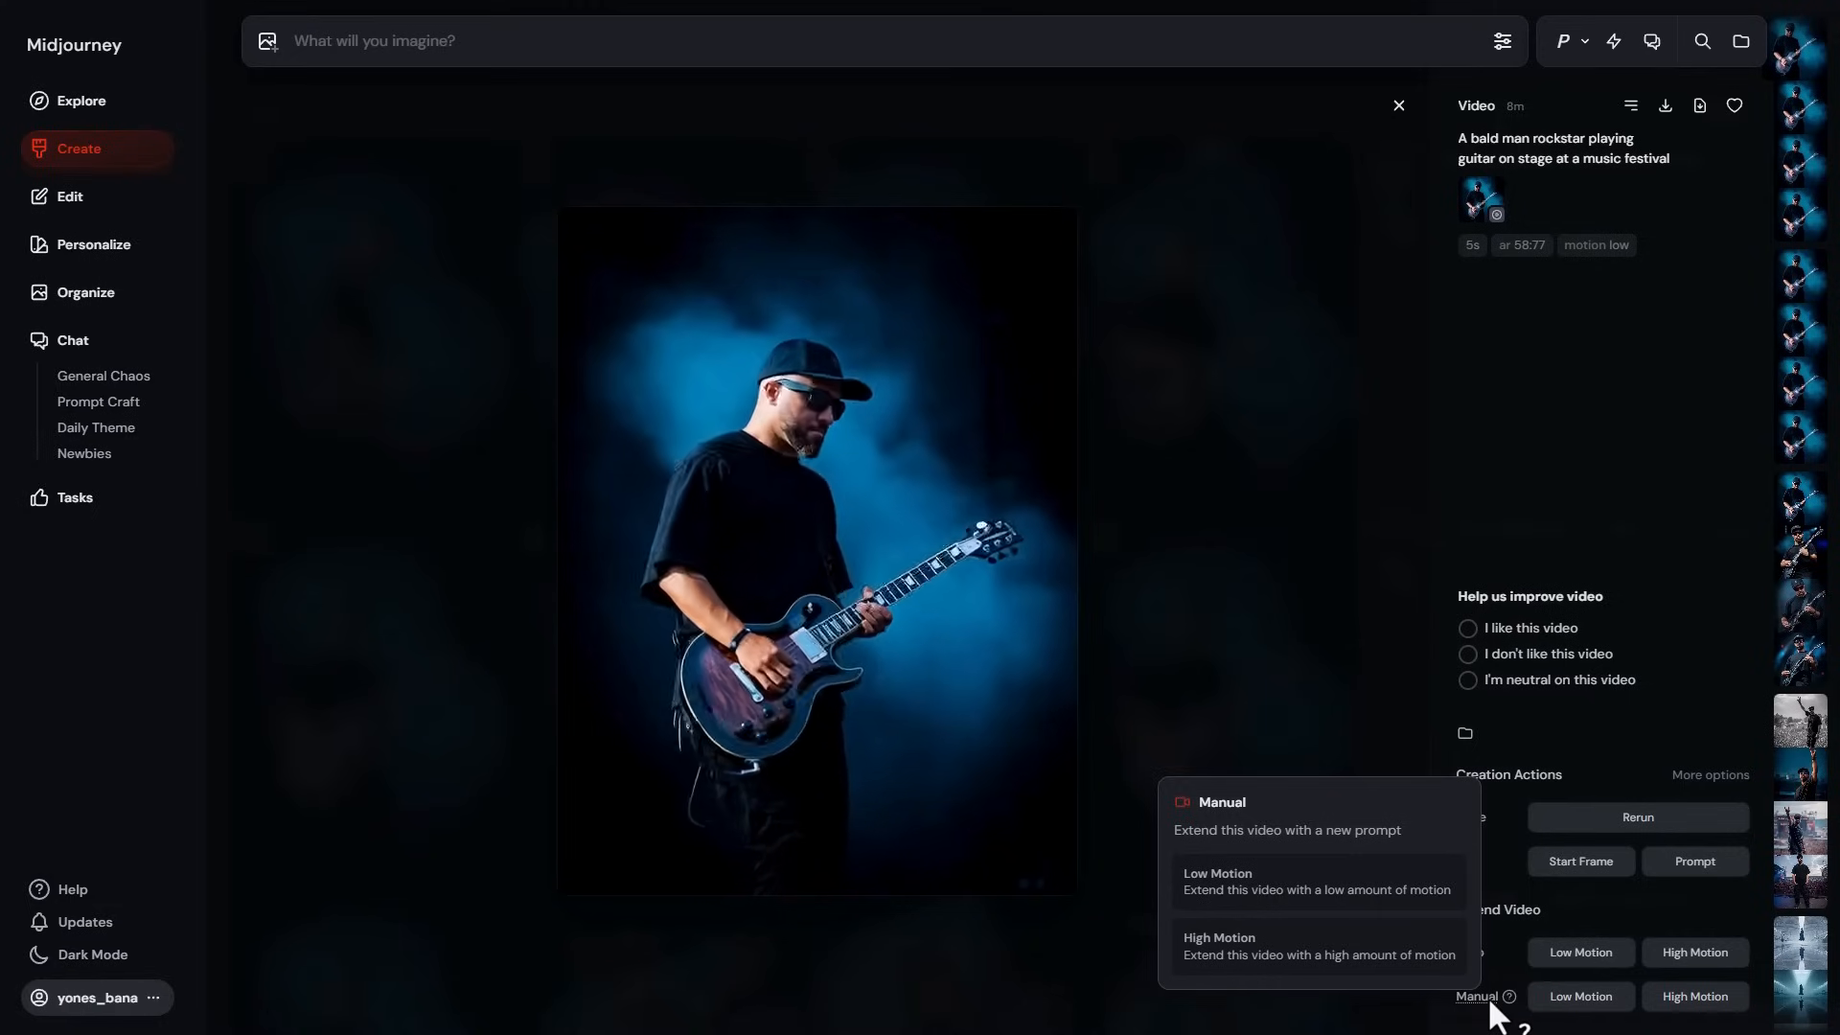
click(1566, 999)
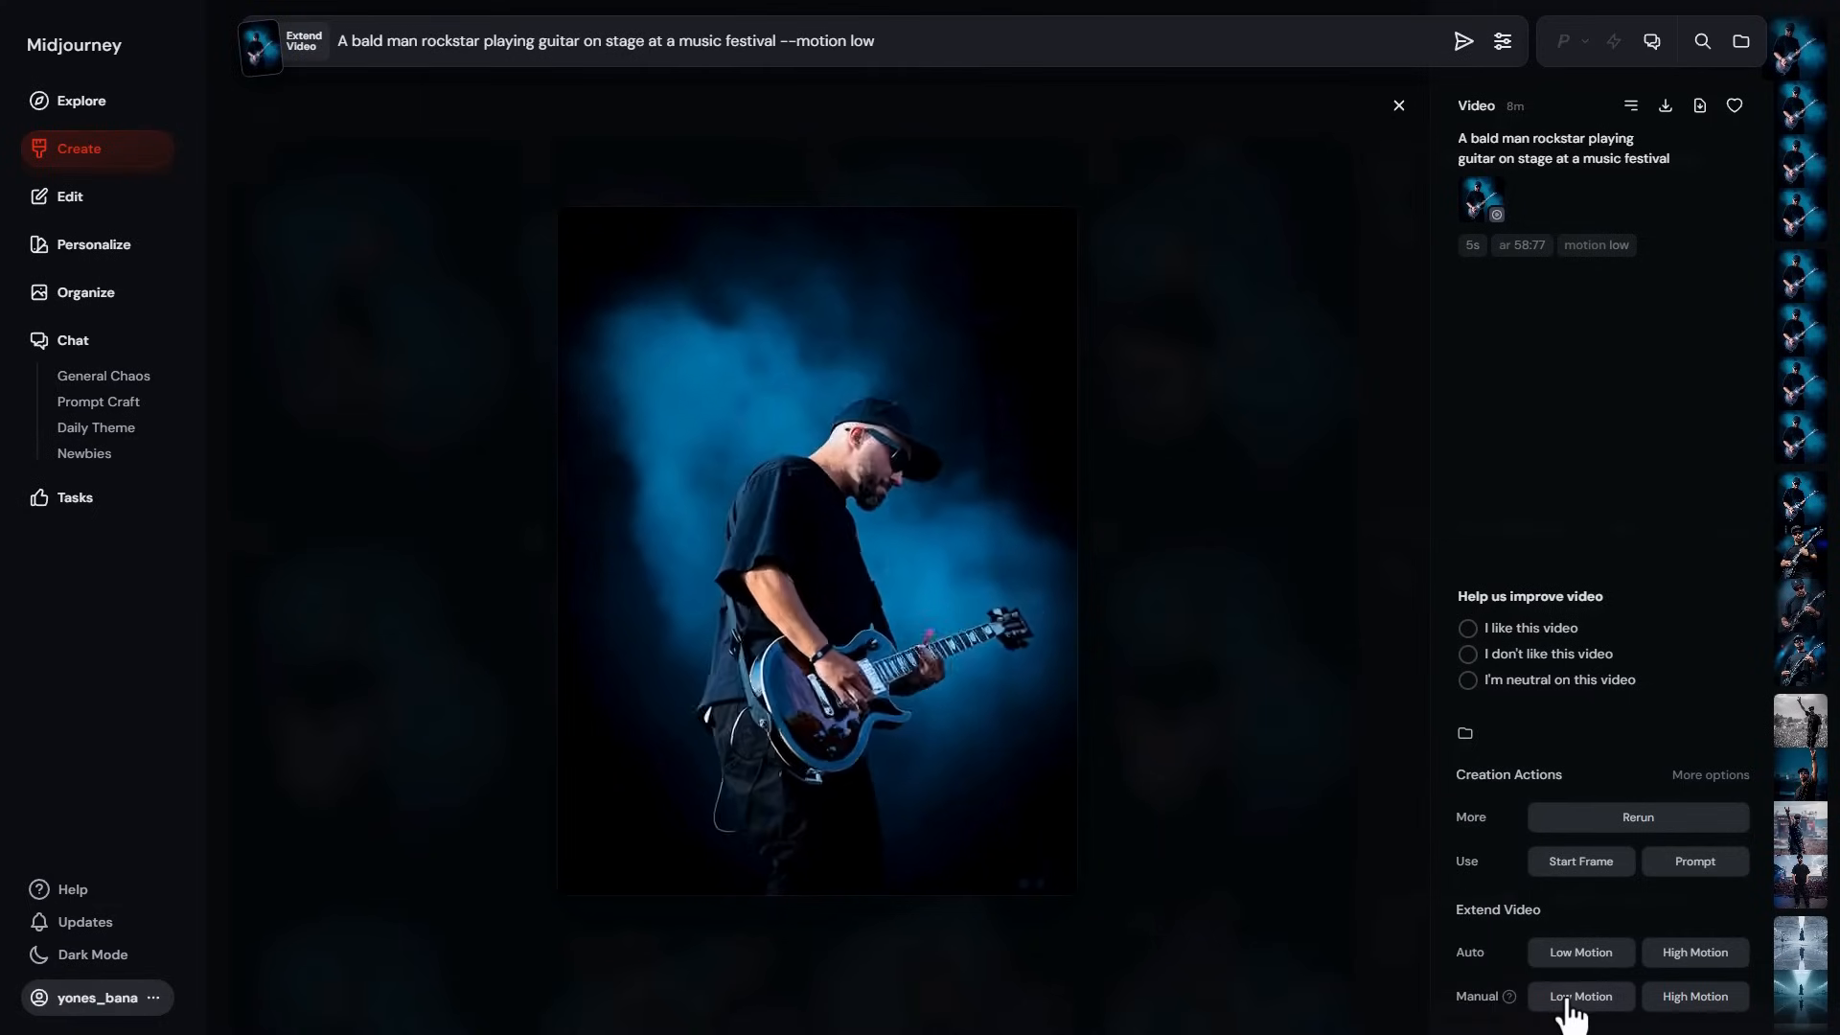
triple_click(526, 43)
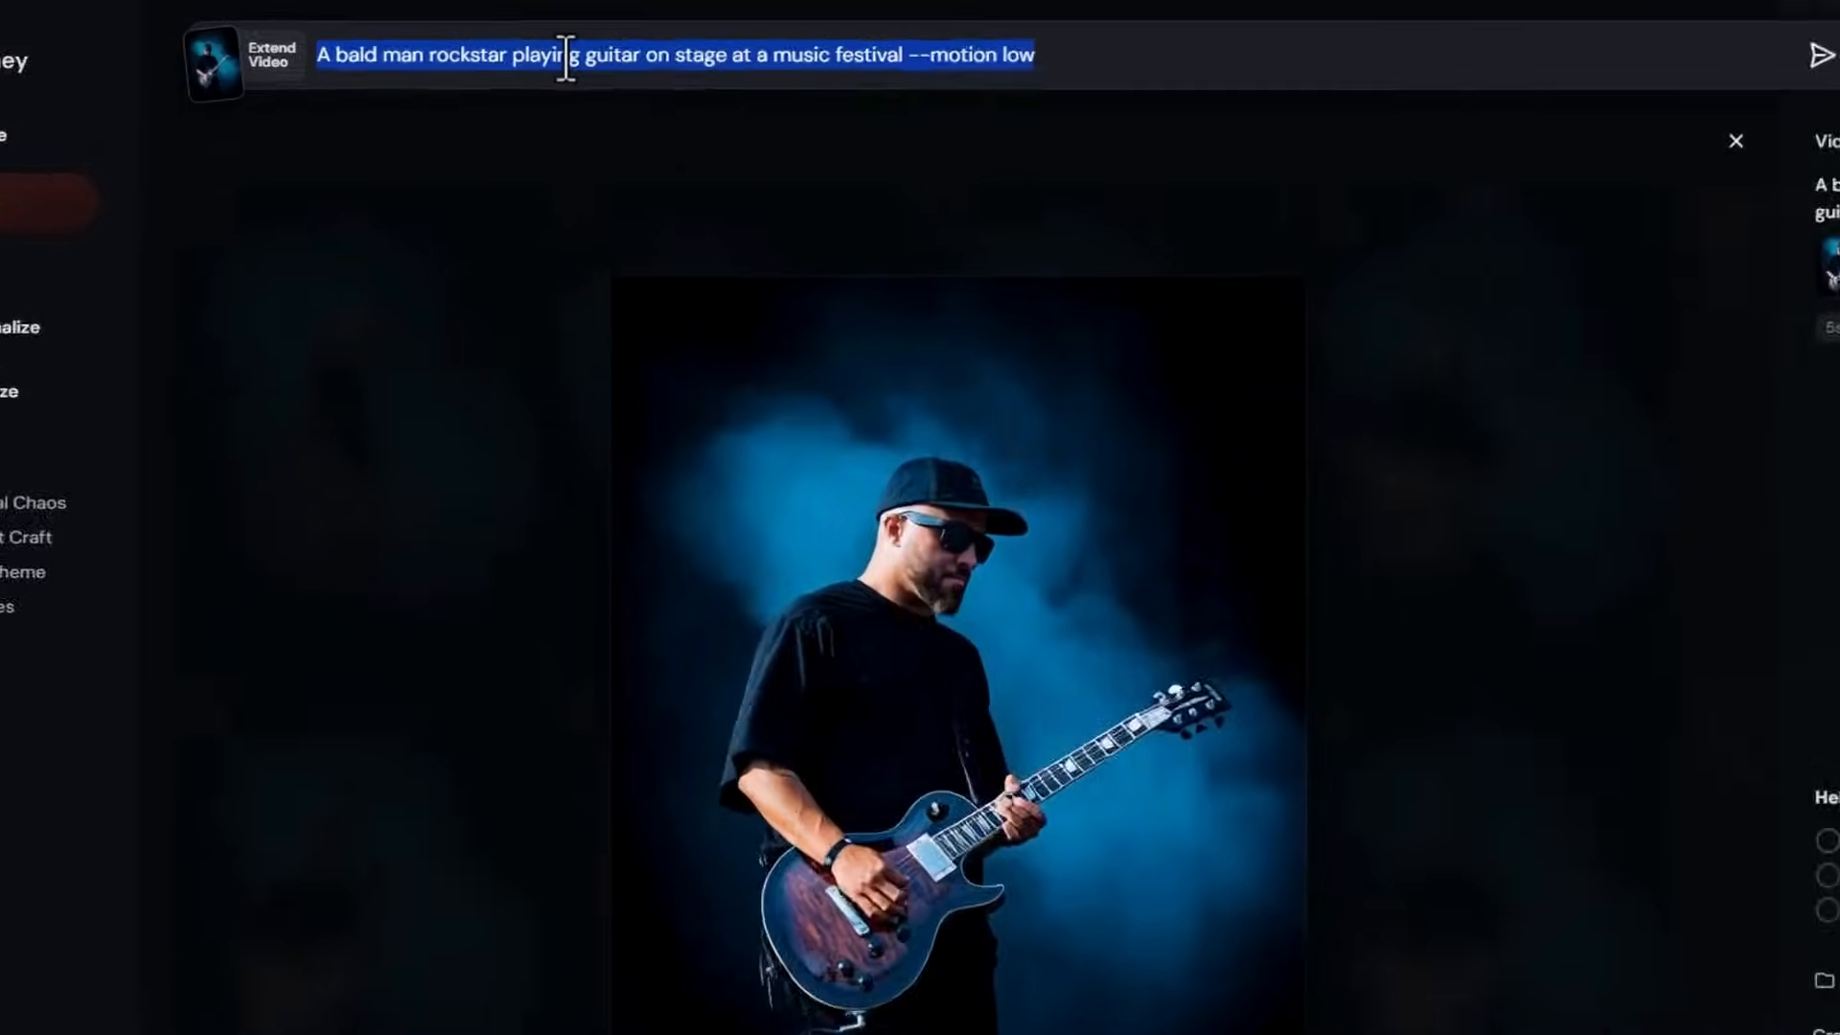
text(A bald man playing guitar on stage and The camera pans back and a large crowd is seen at the concert.)
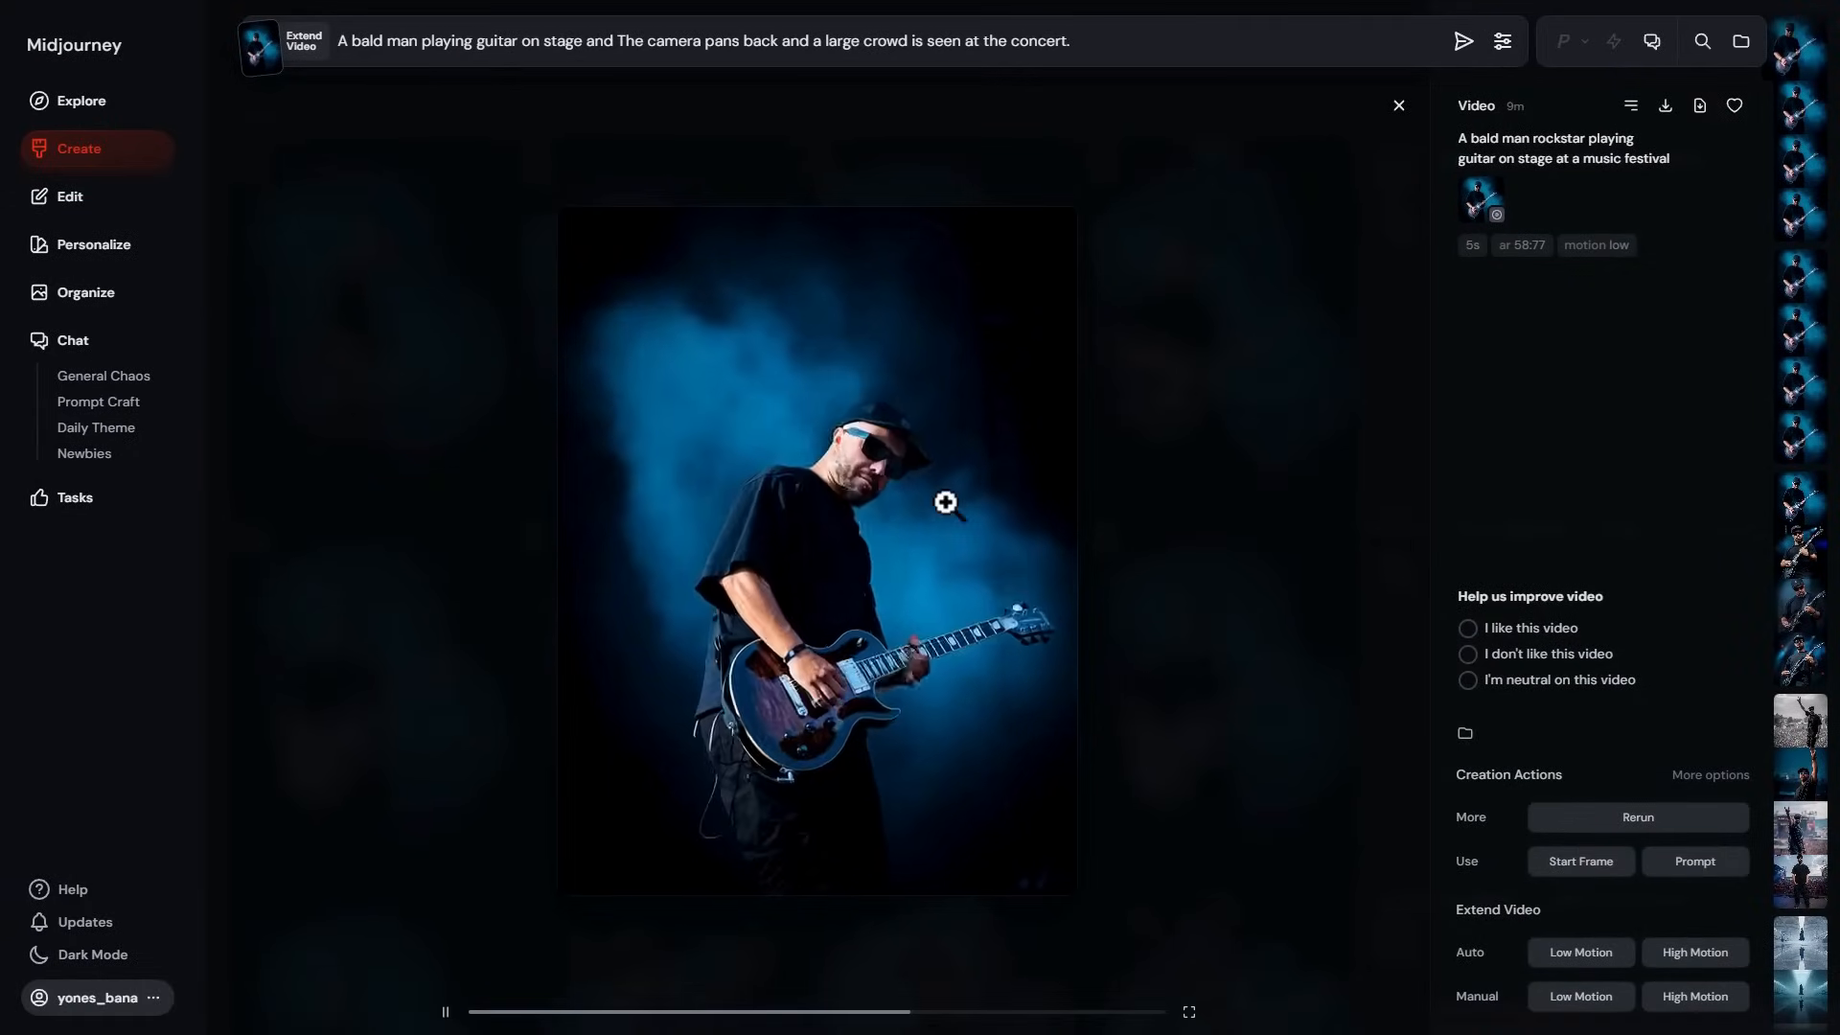
click(1463, 41)
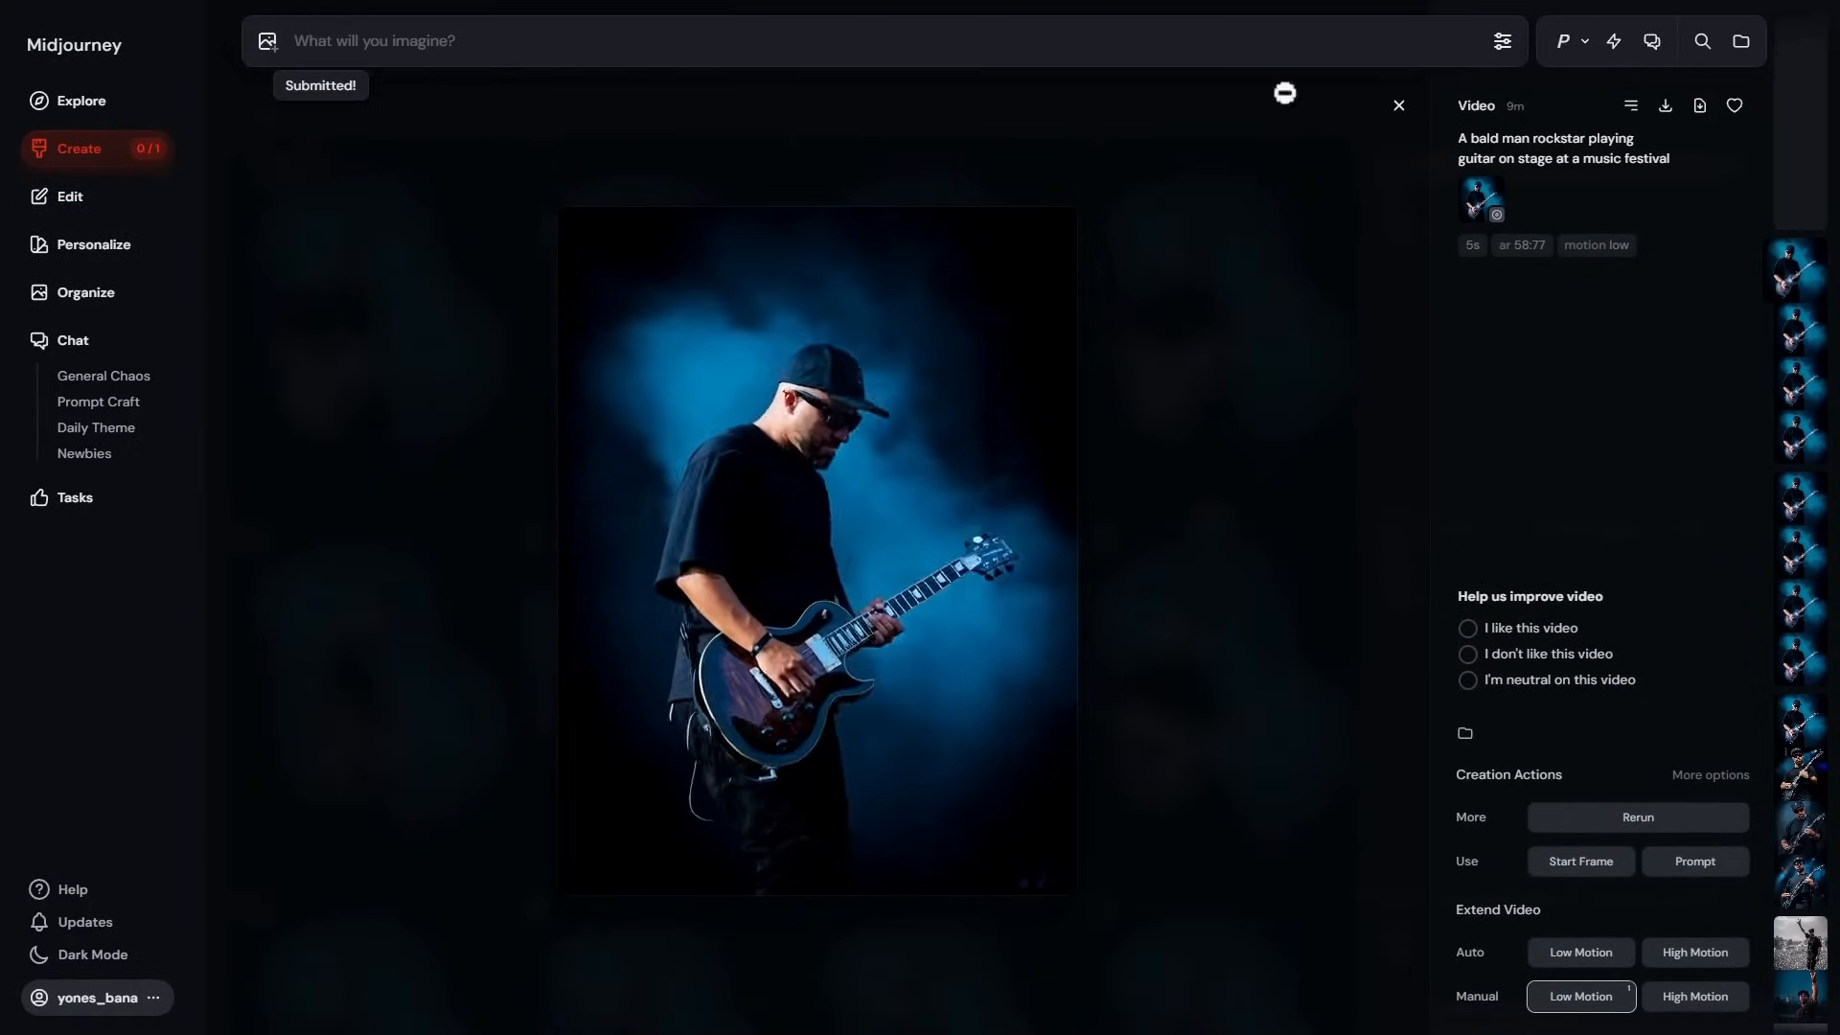
Return to the Create page, preview the extended videos and watch the first one enlarged.
click(59, 154)
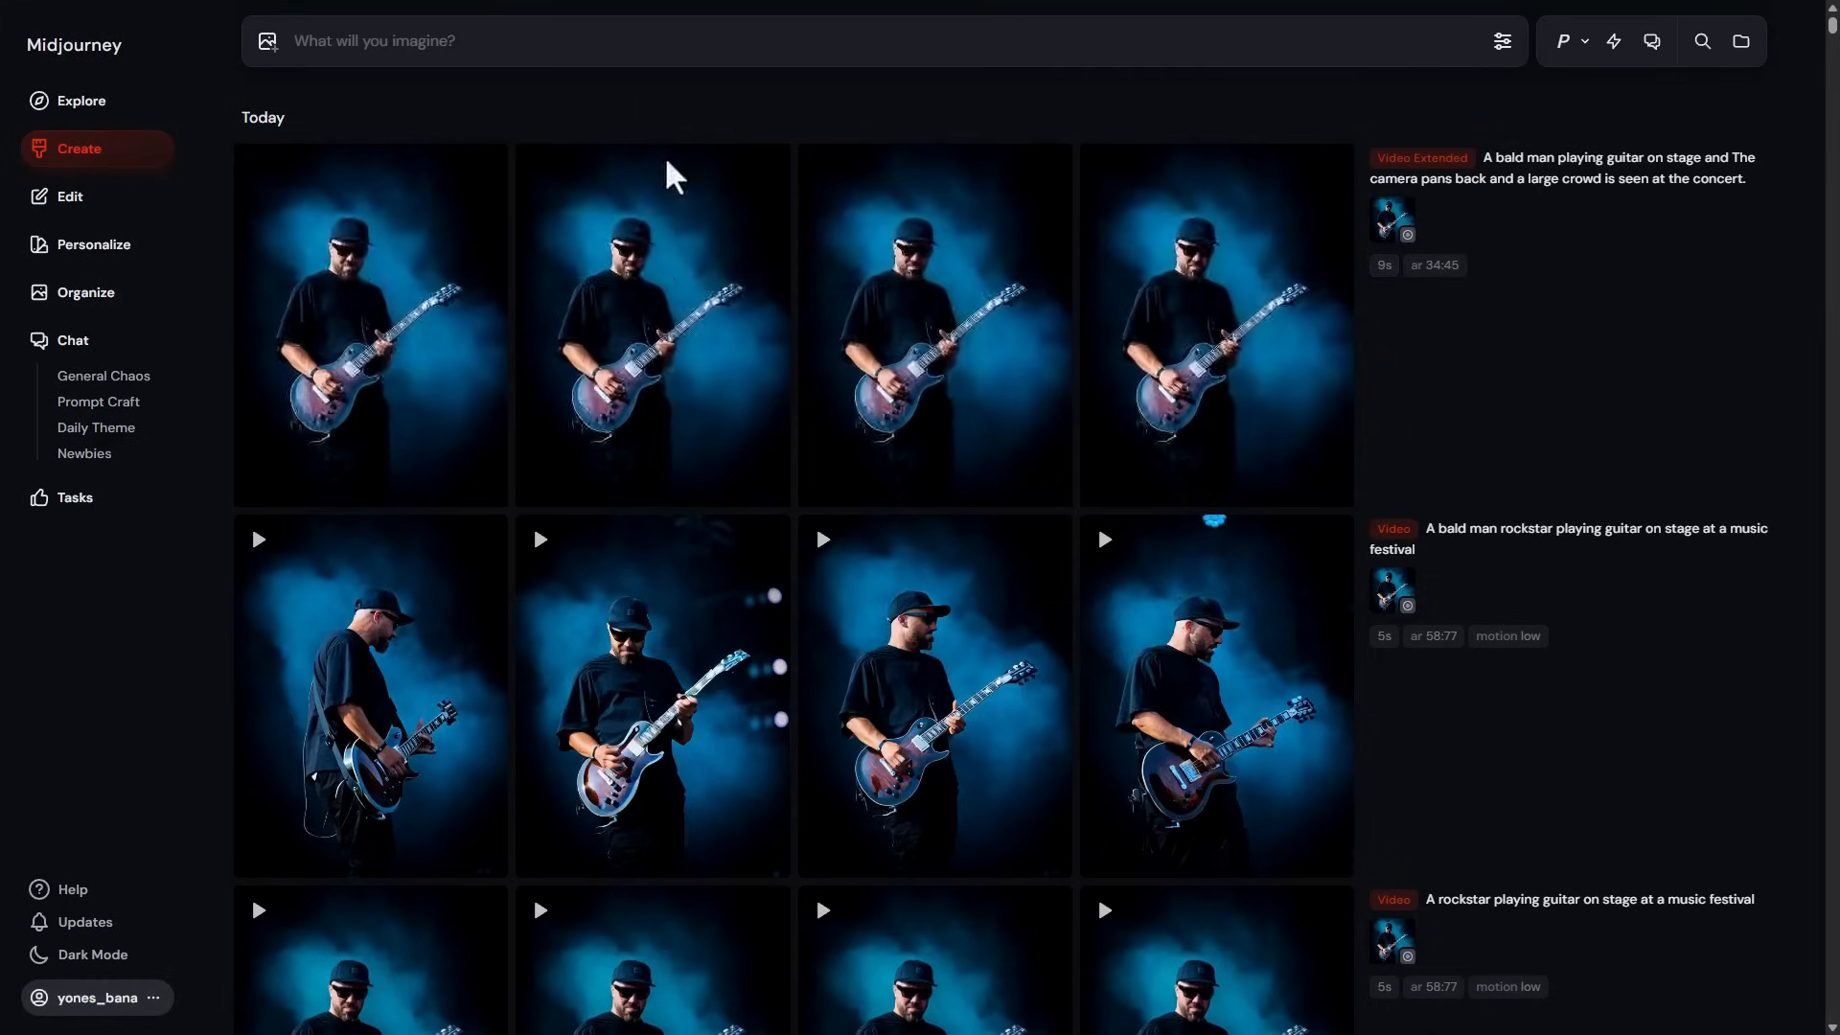
mouse_move(698, 320)
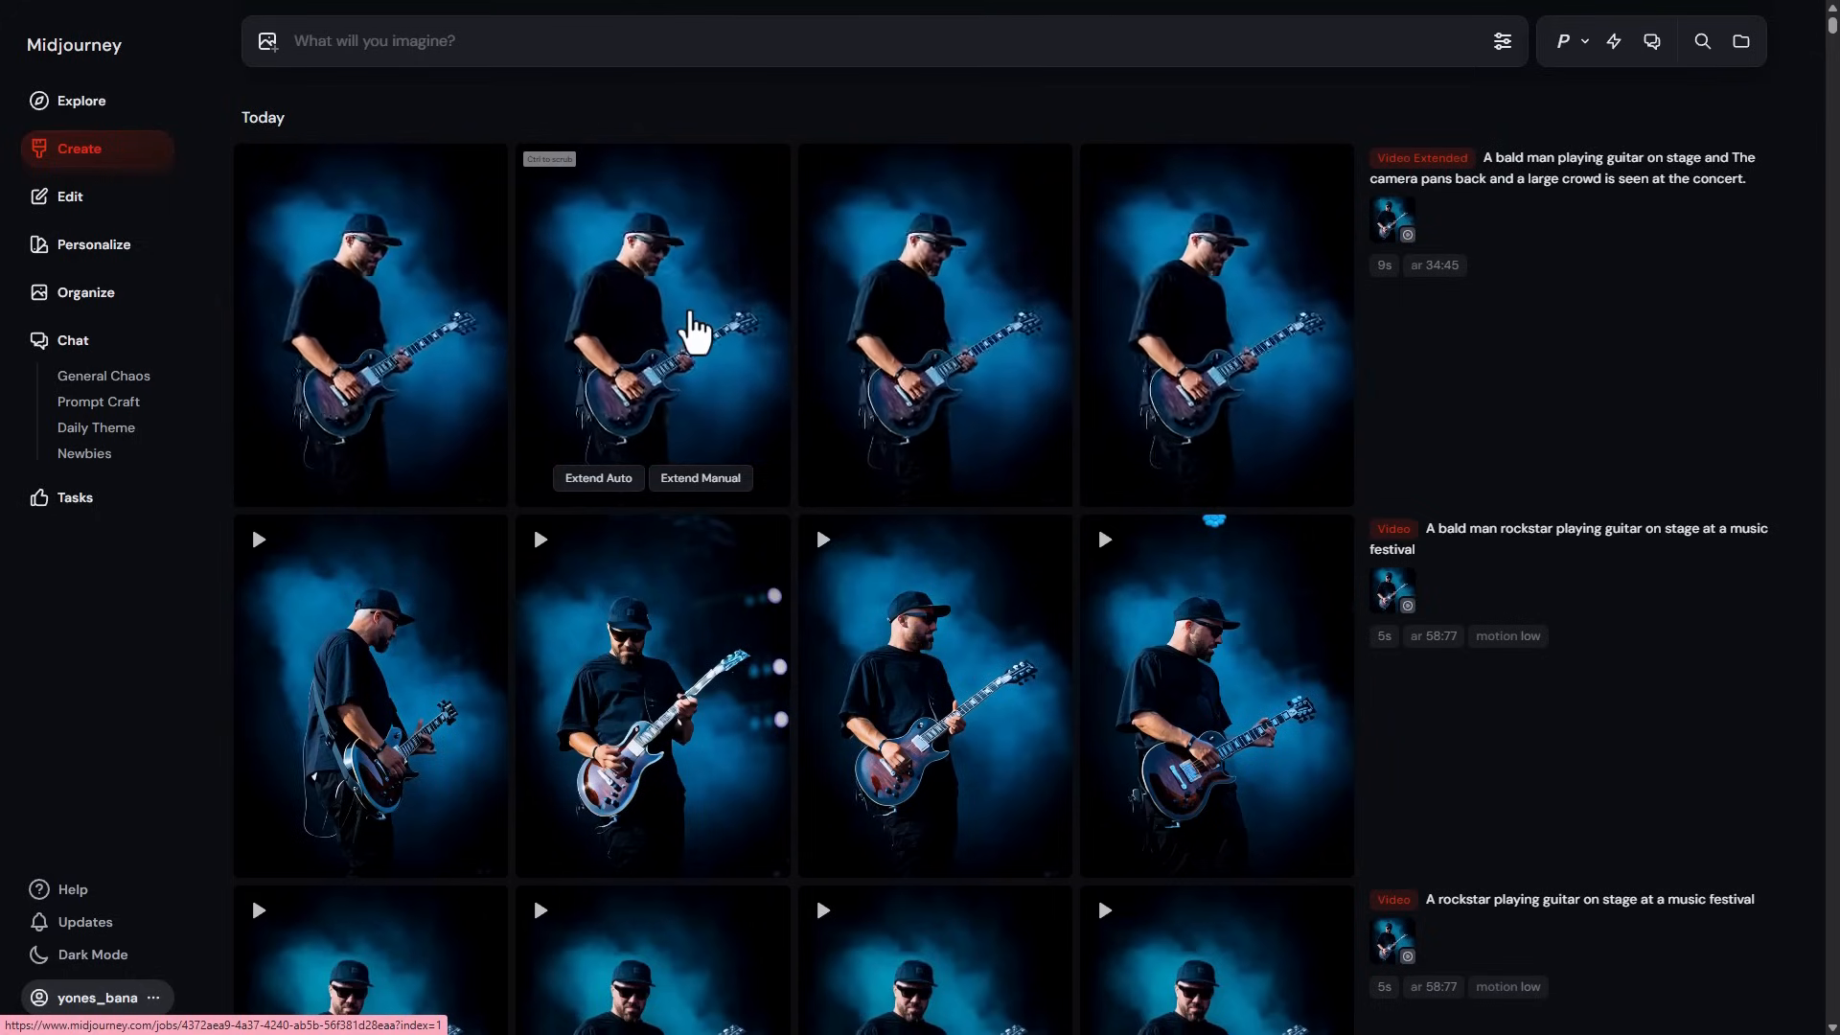
click(450, 298)
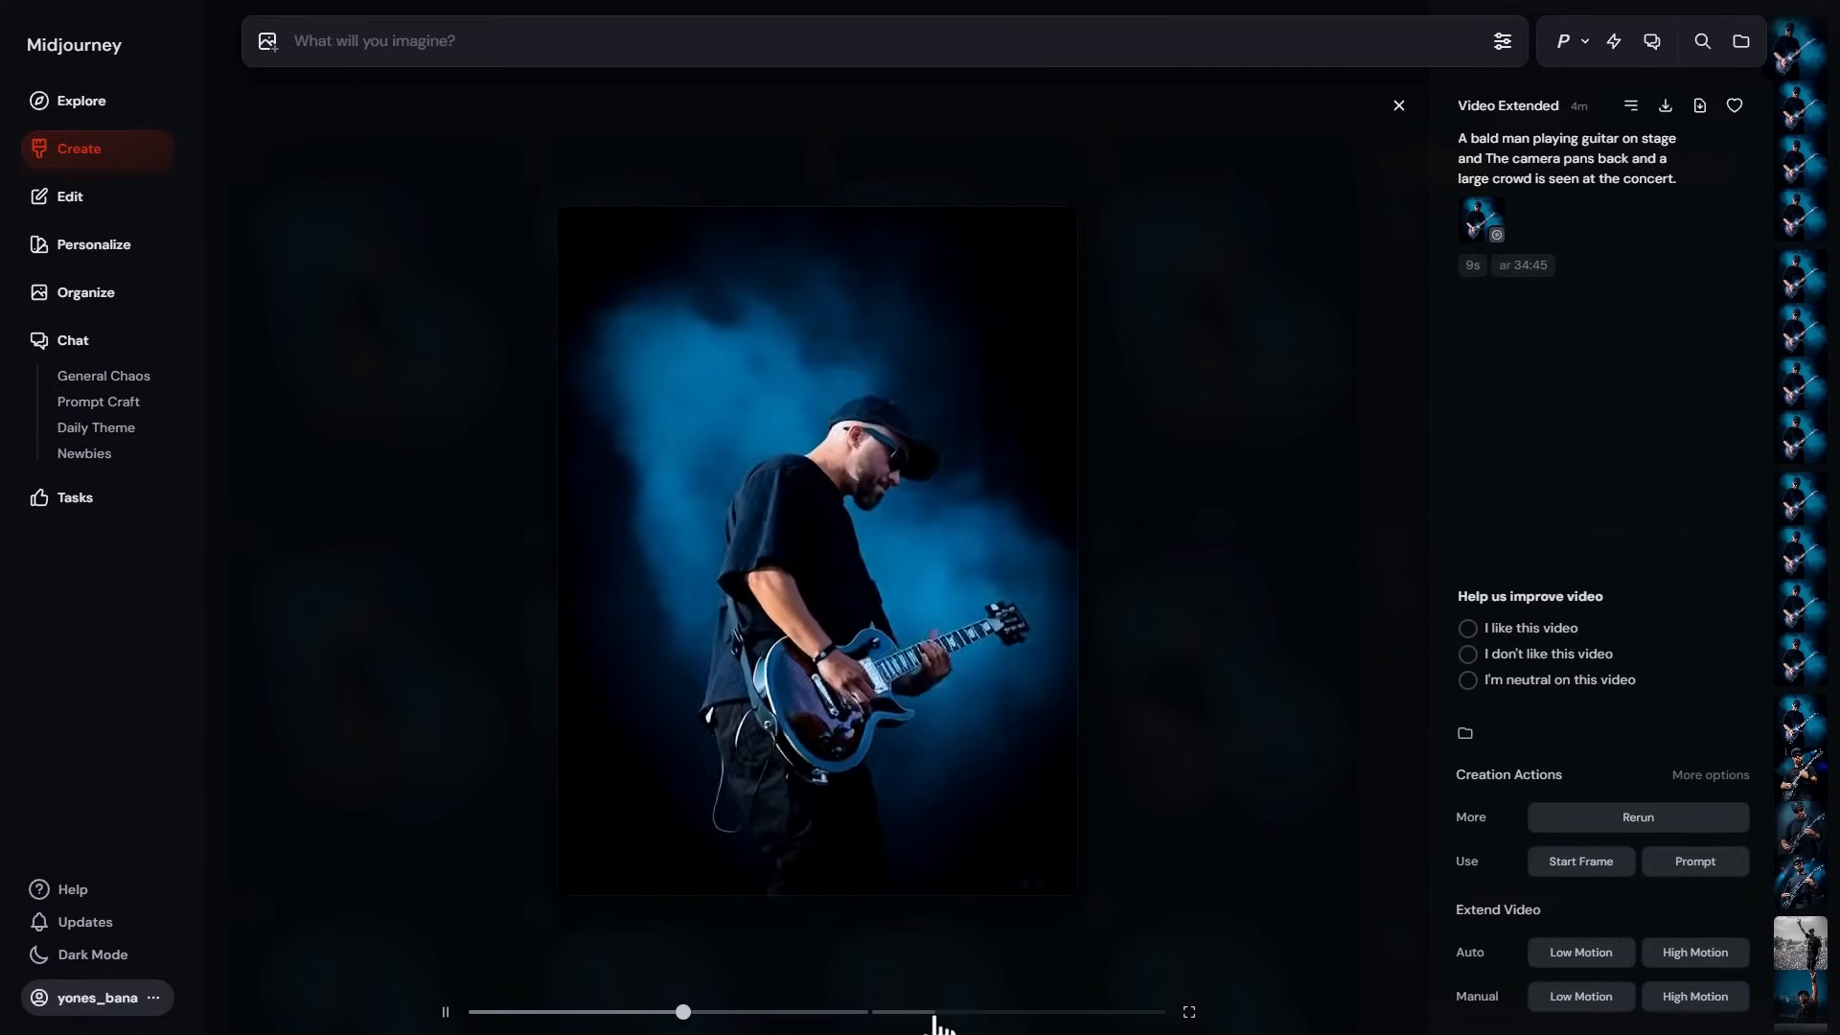
key(Escape)
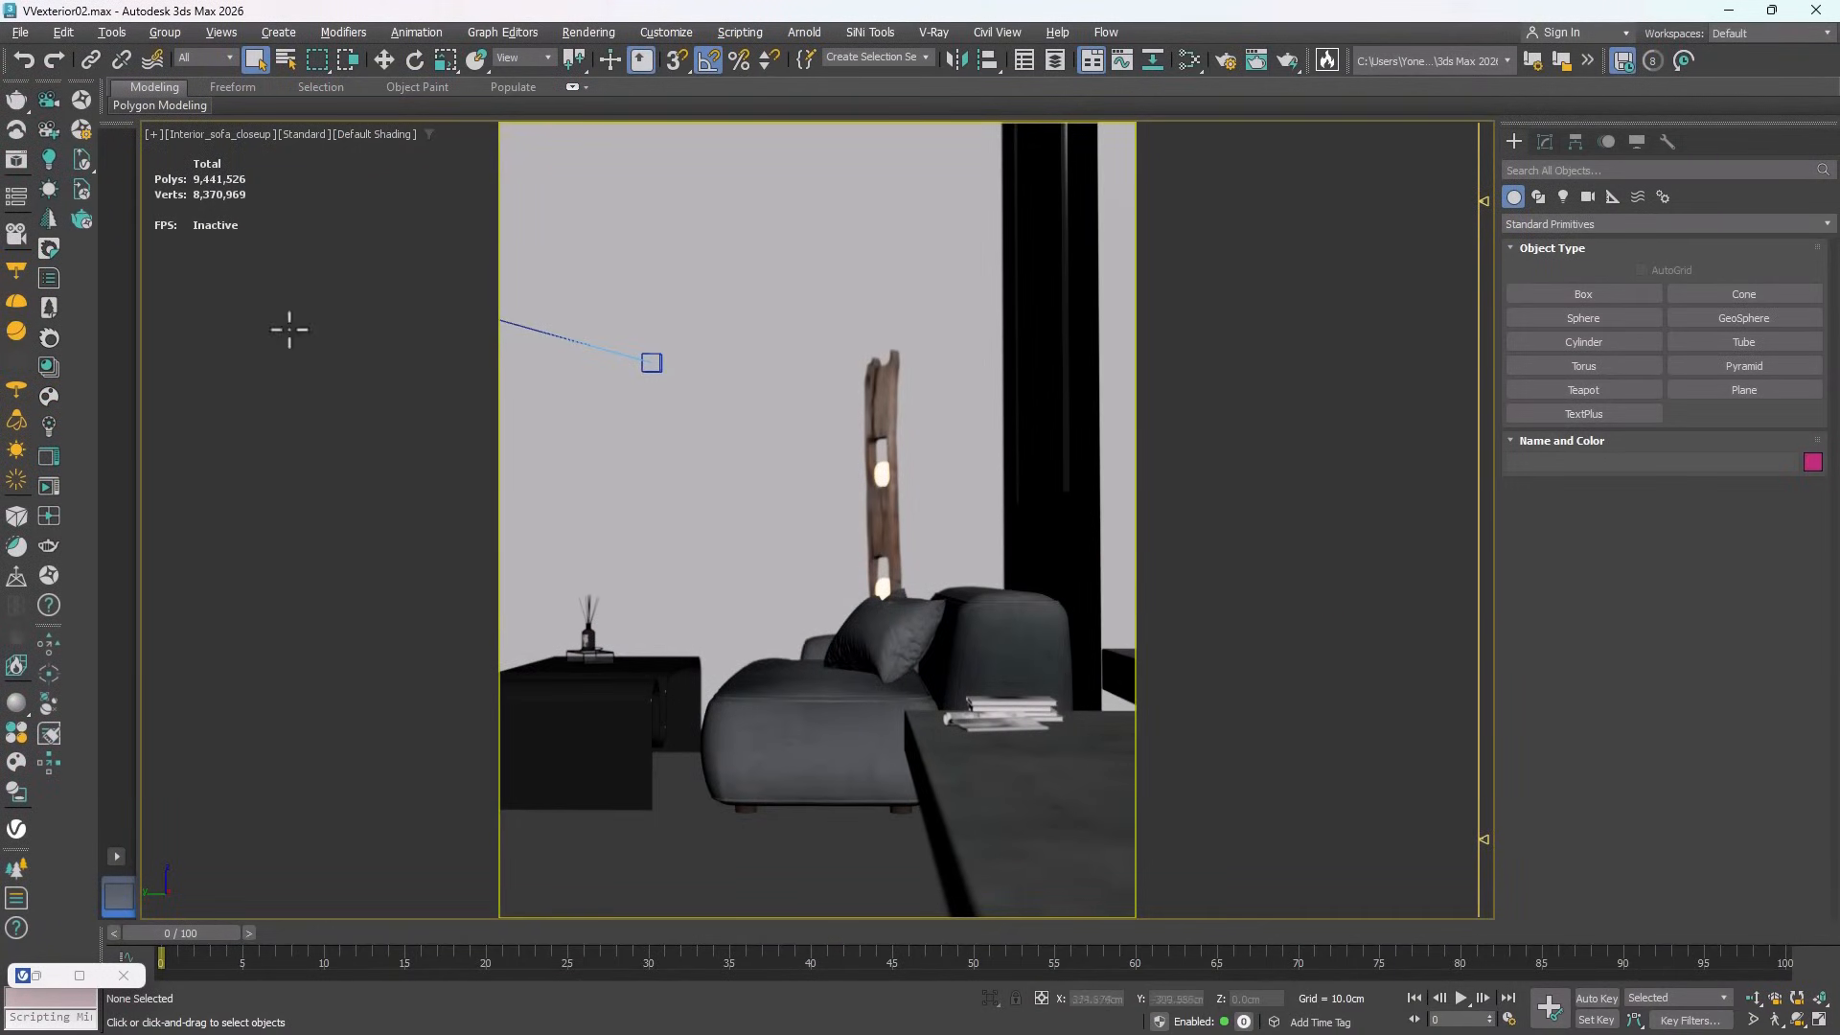
Set sofa render 17 from the Renders folder as the video's starting frame and enter a prompt about a small, funny dog jumping onto the sofa.
click(17, 160)
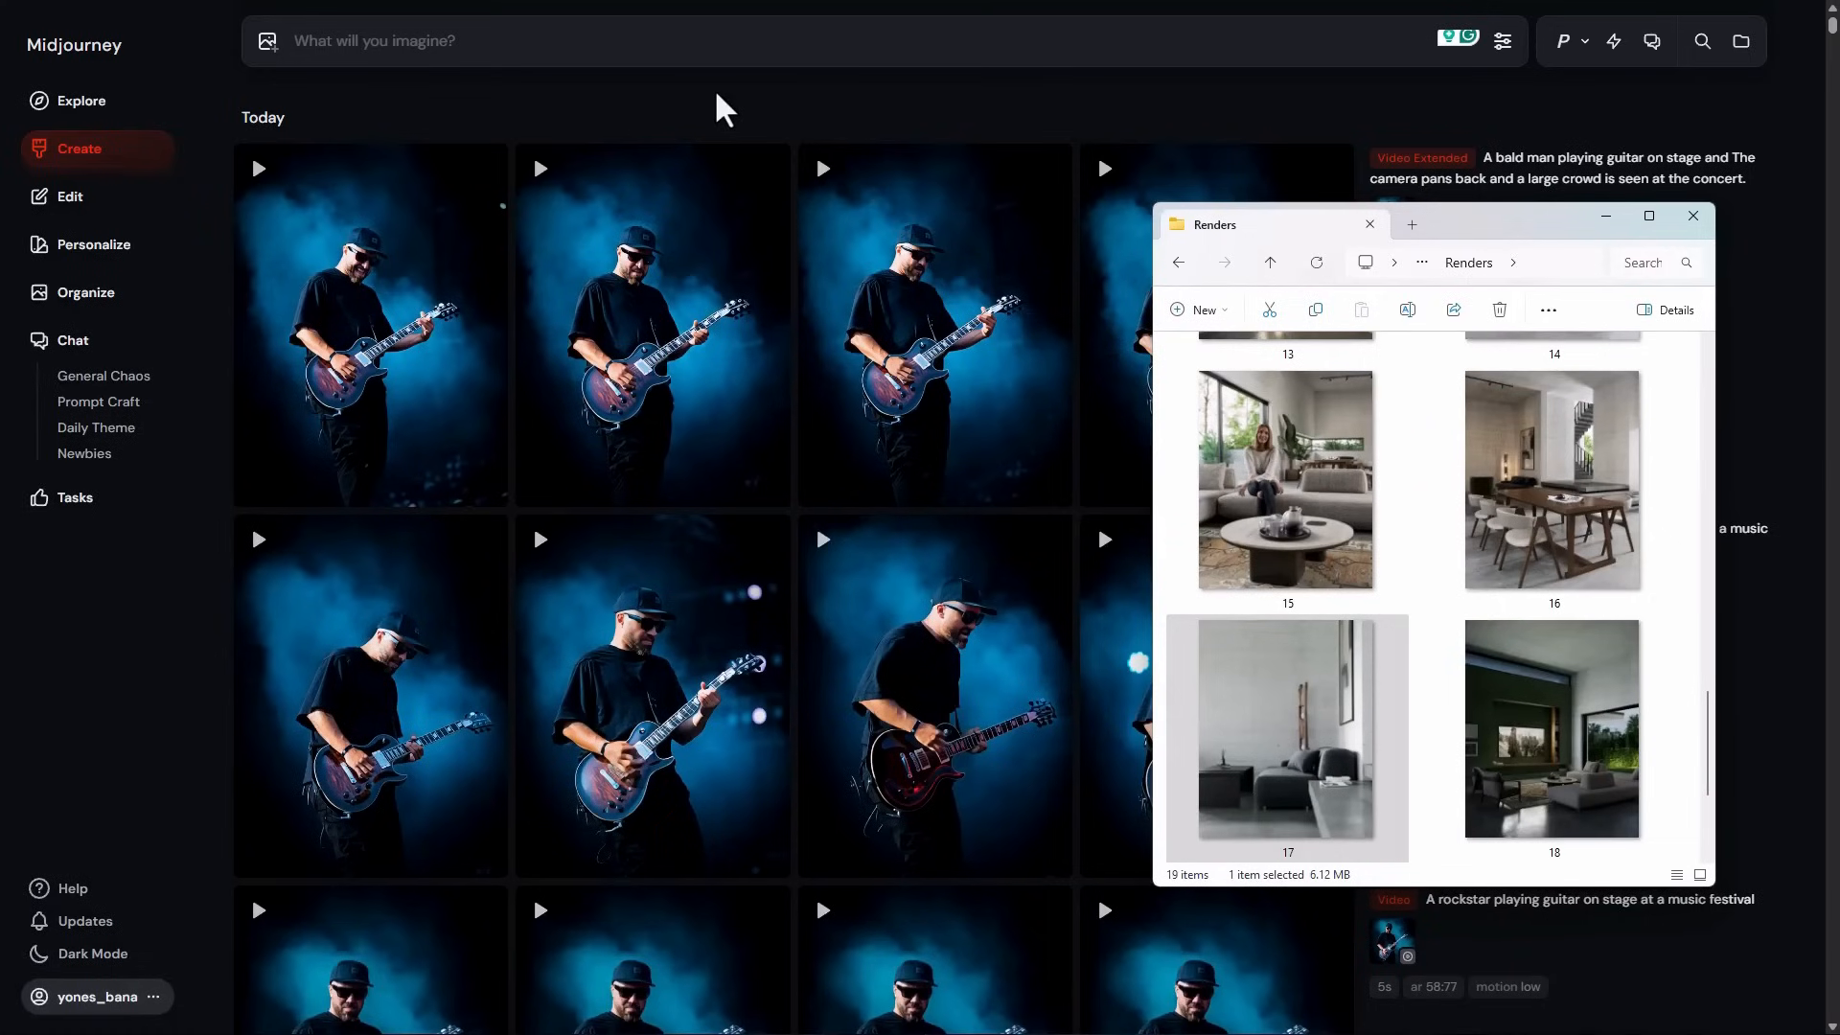
click(1294, 752)
drag(1281, 734, 423, 114)
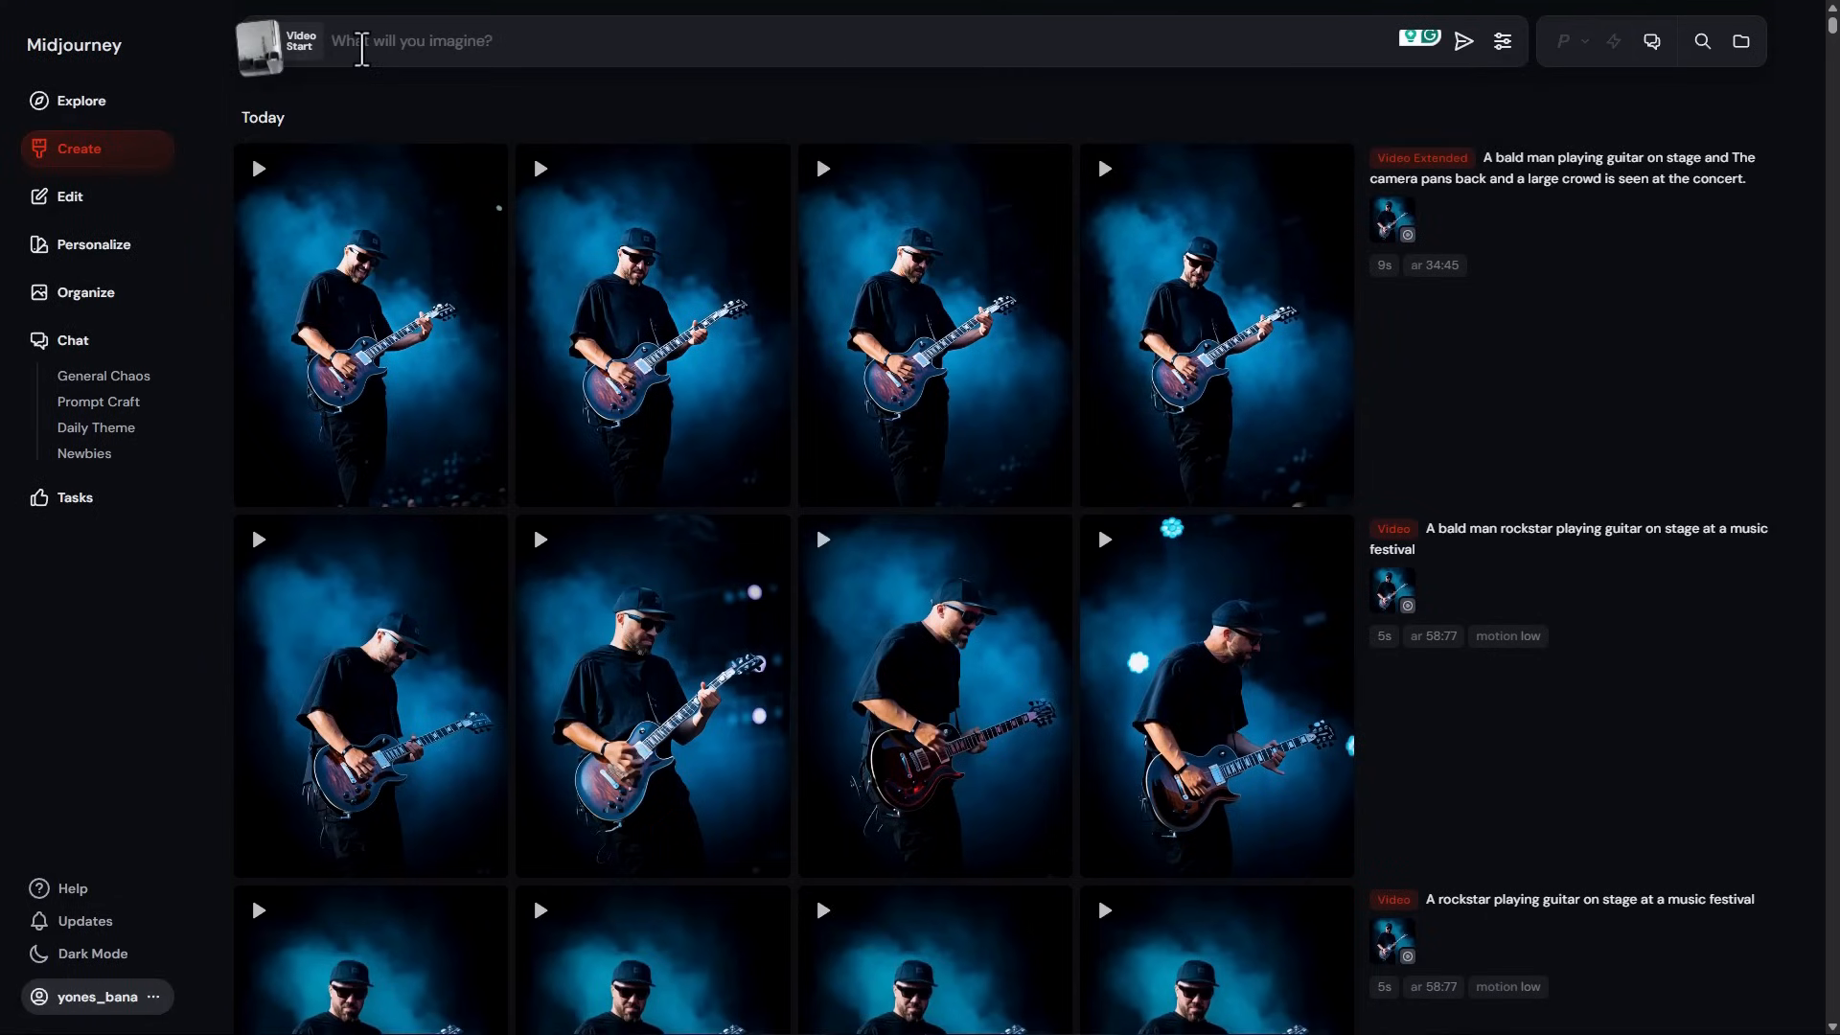
text(The camera slowly moves forward as a small, funny dog calmly walks from left into the frame and jumps onto the sofa. The dog circles briefly, then sits down. Minimal camera shake, cinematic atmosphere.)
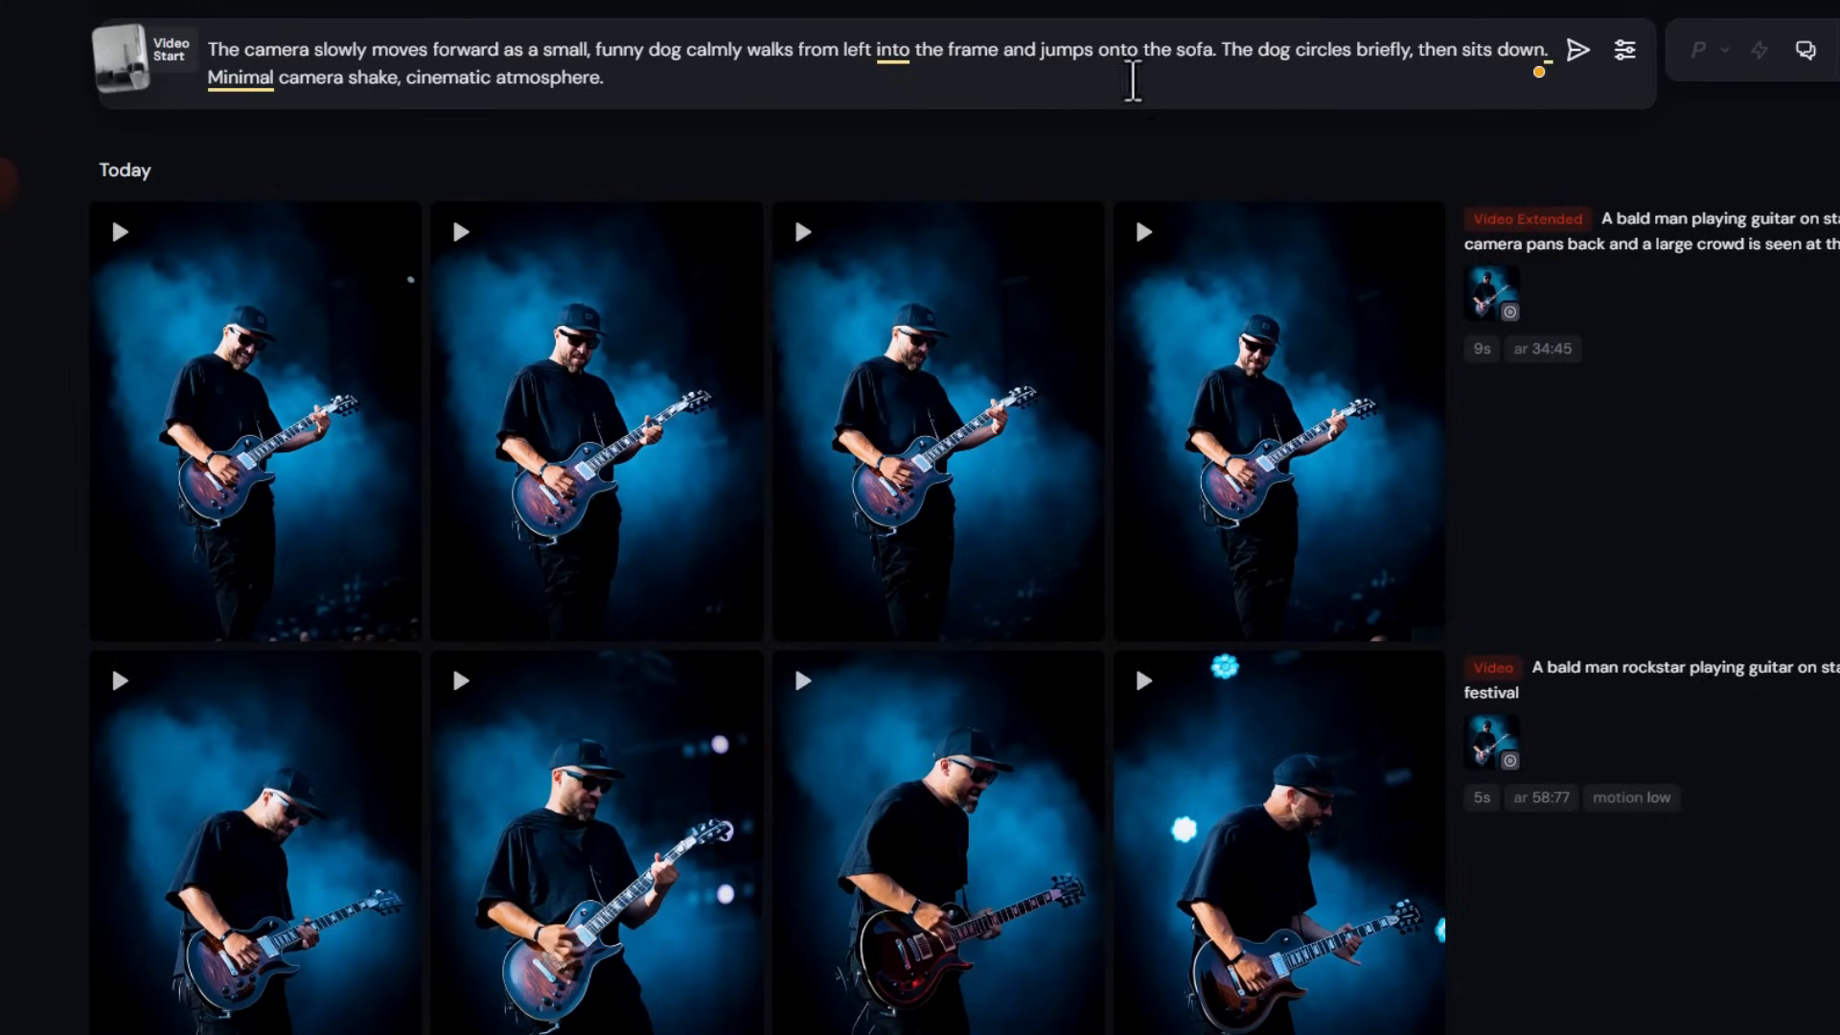
Generate the videos from the sofa and dog prompt, preview them and watch the third result enlarged.
click(1580, 55)
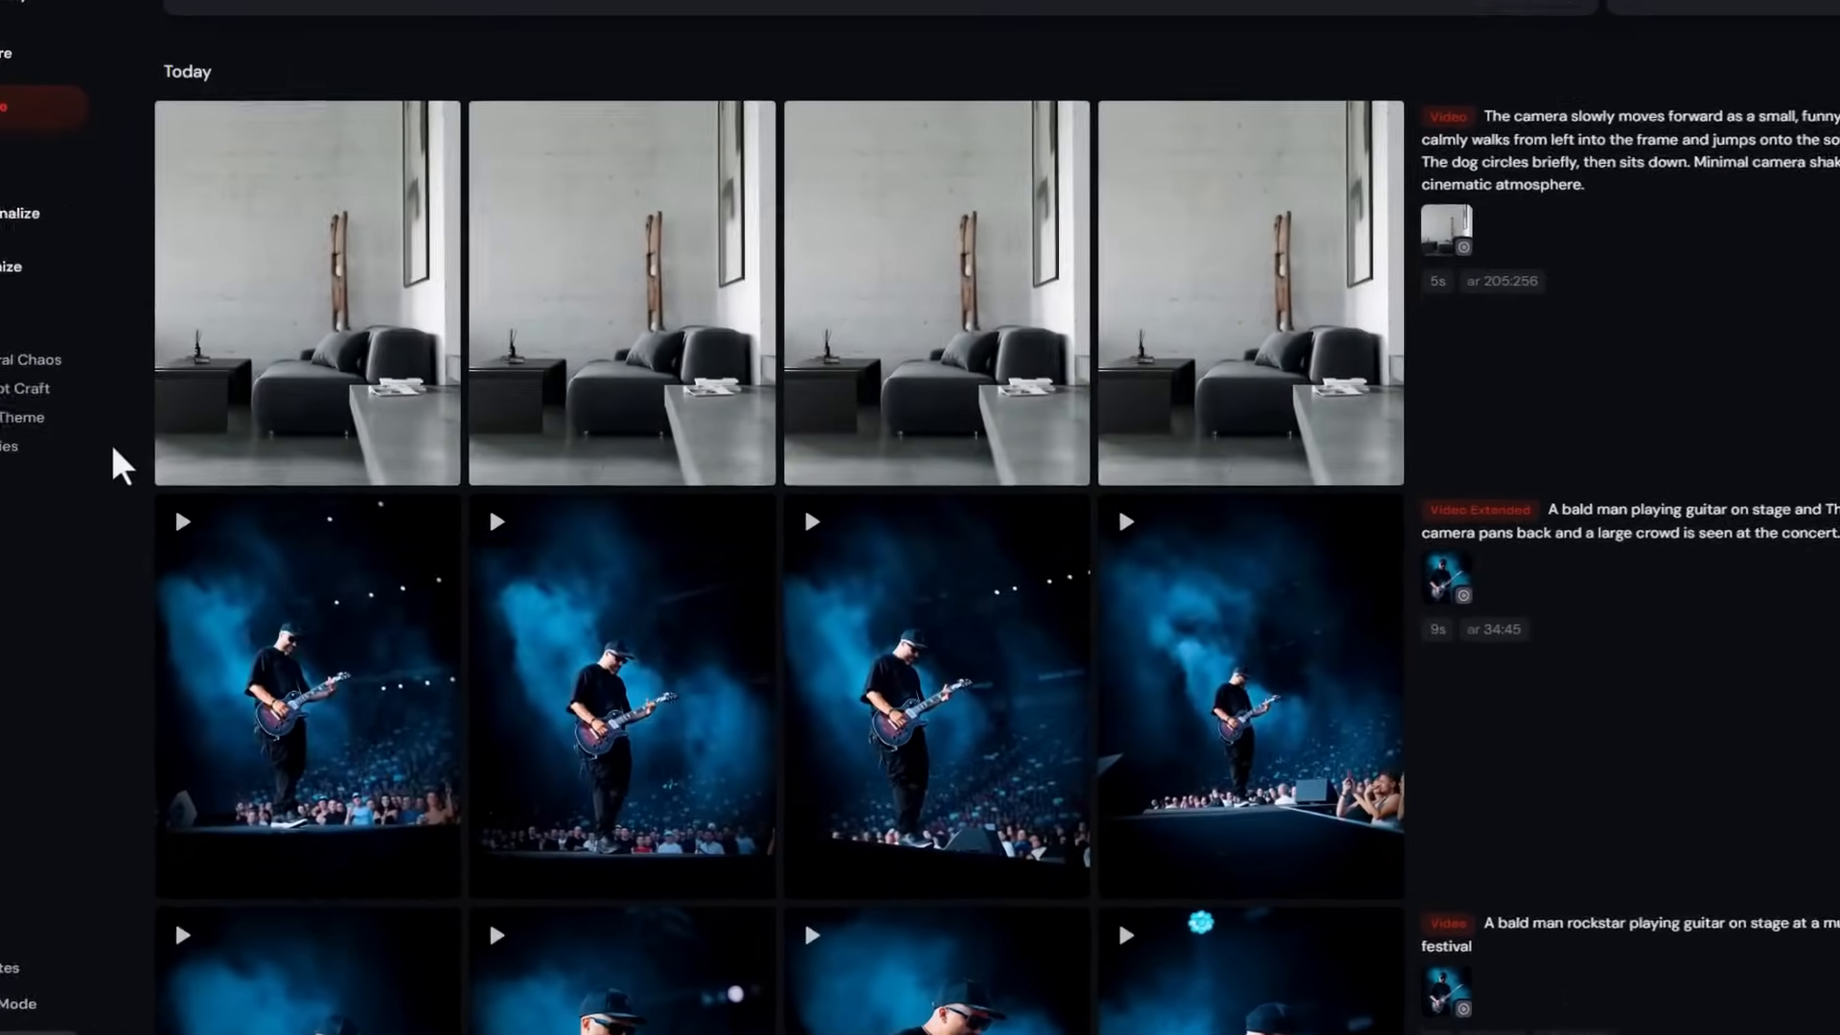
mouse_move(319, 391)
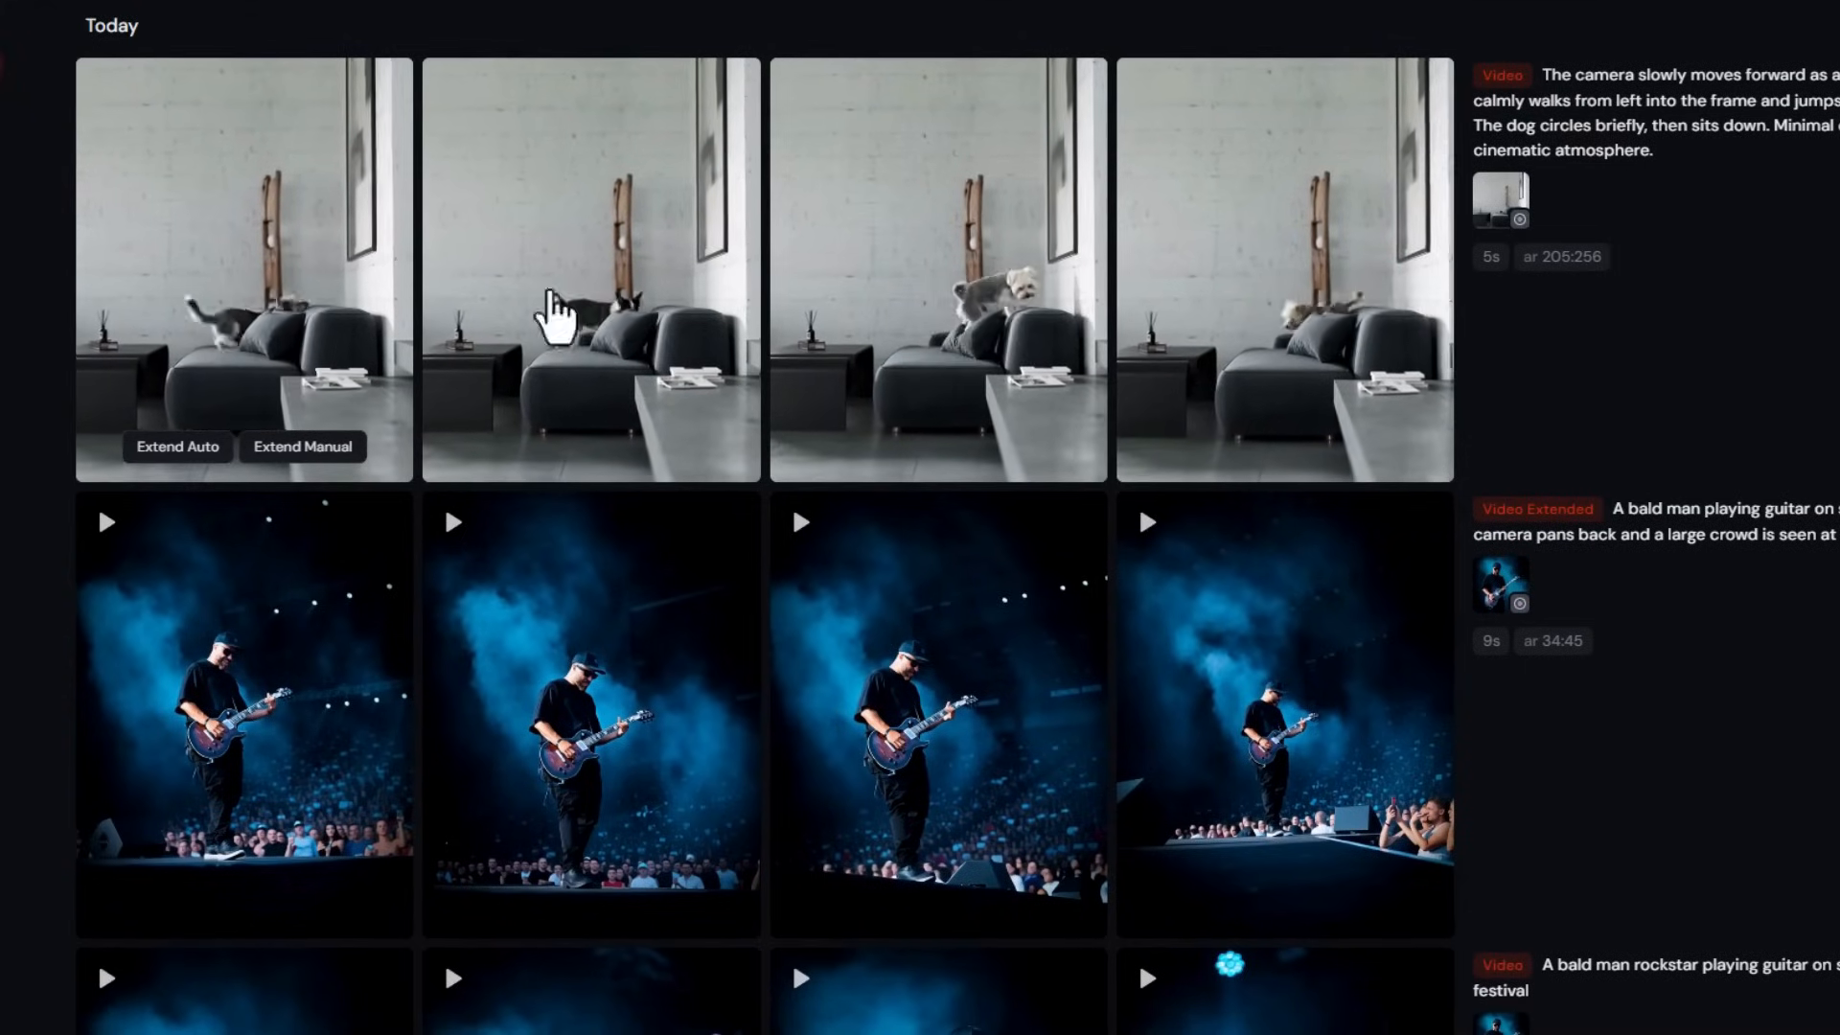
click(975, 309)
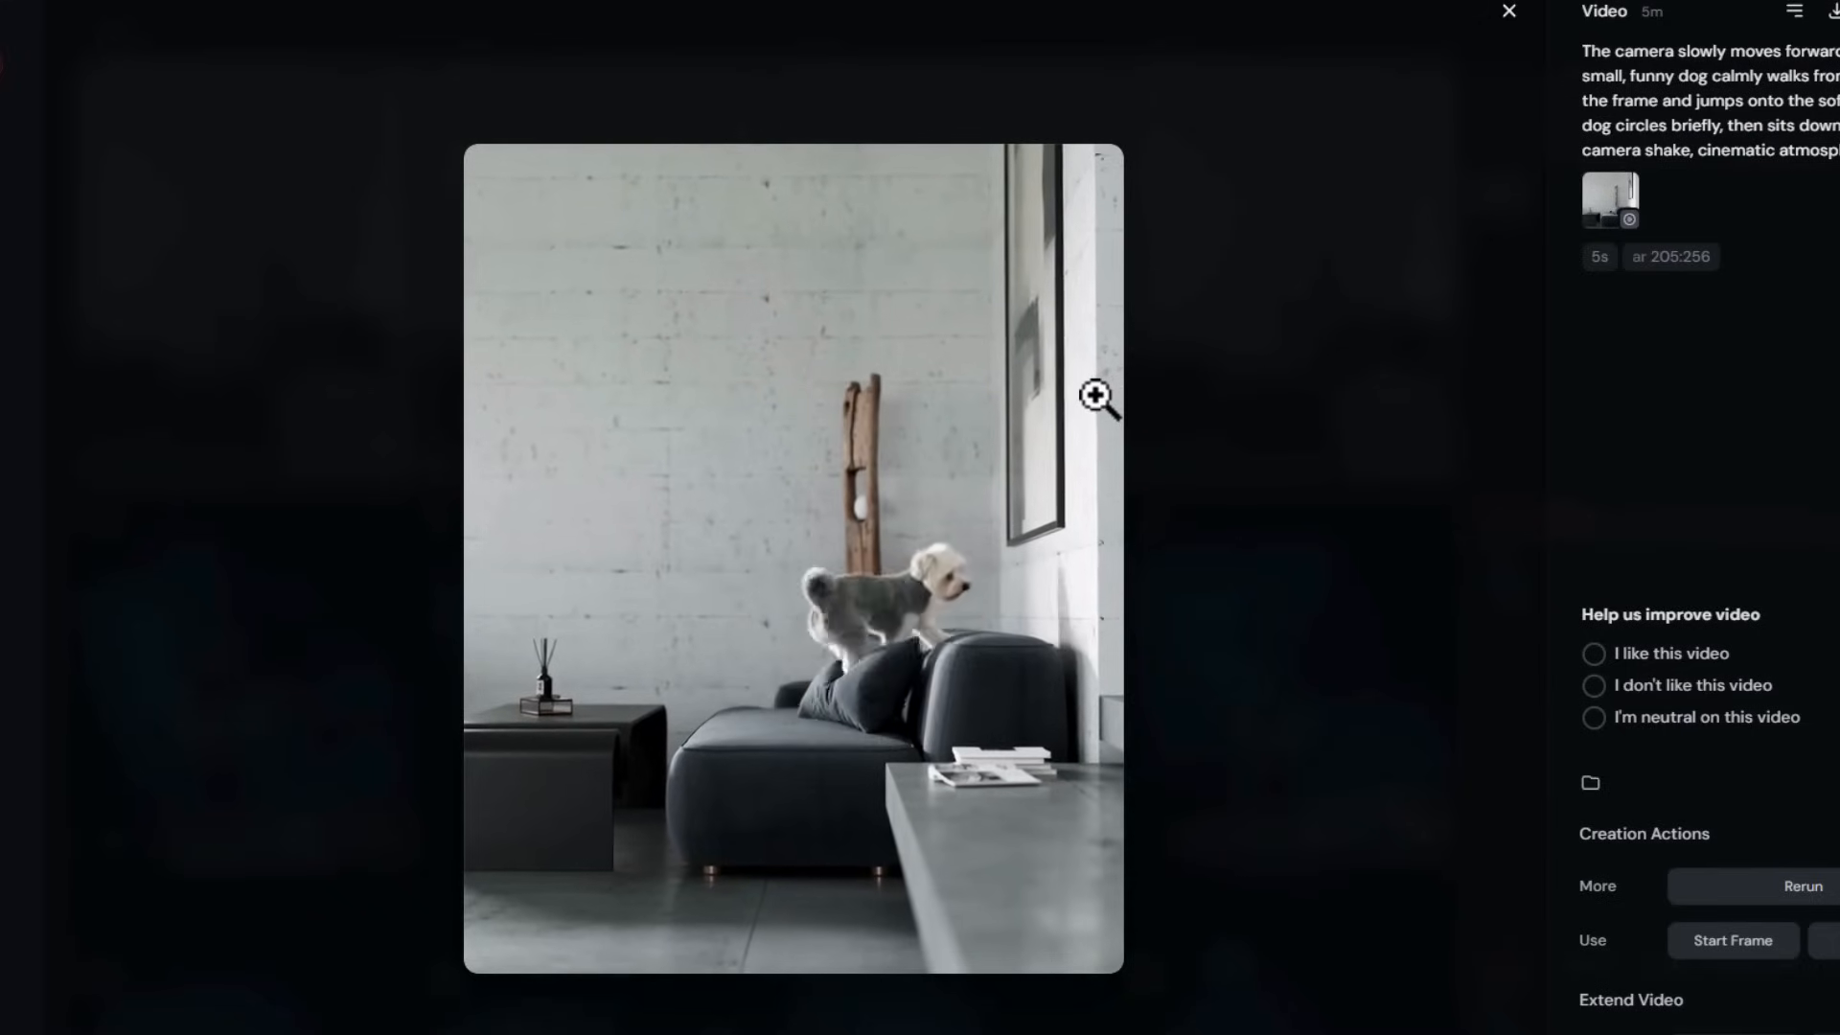
click(1508, 14)
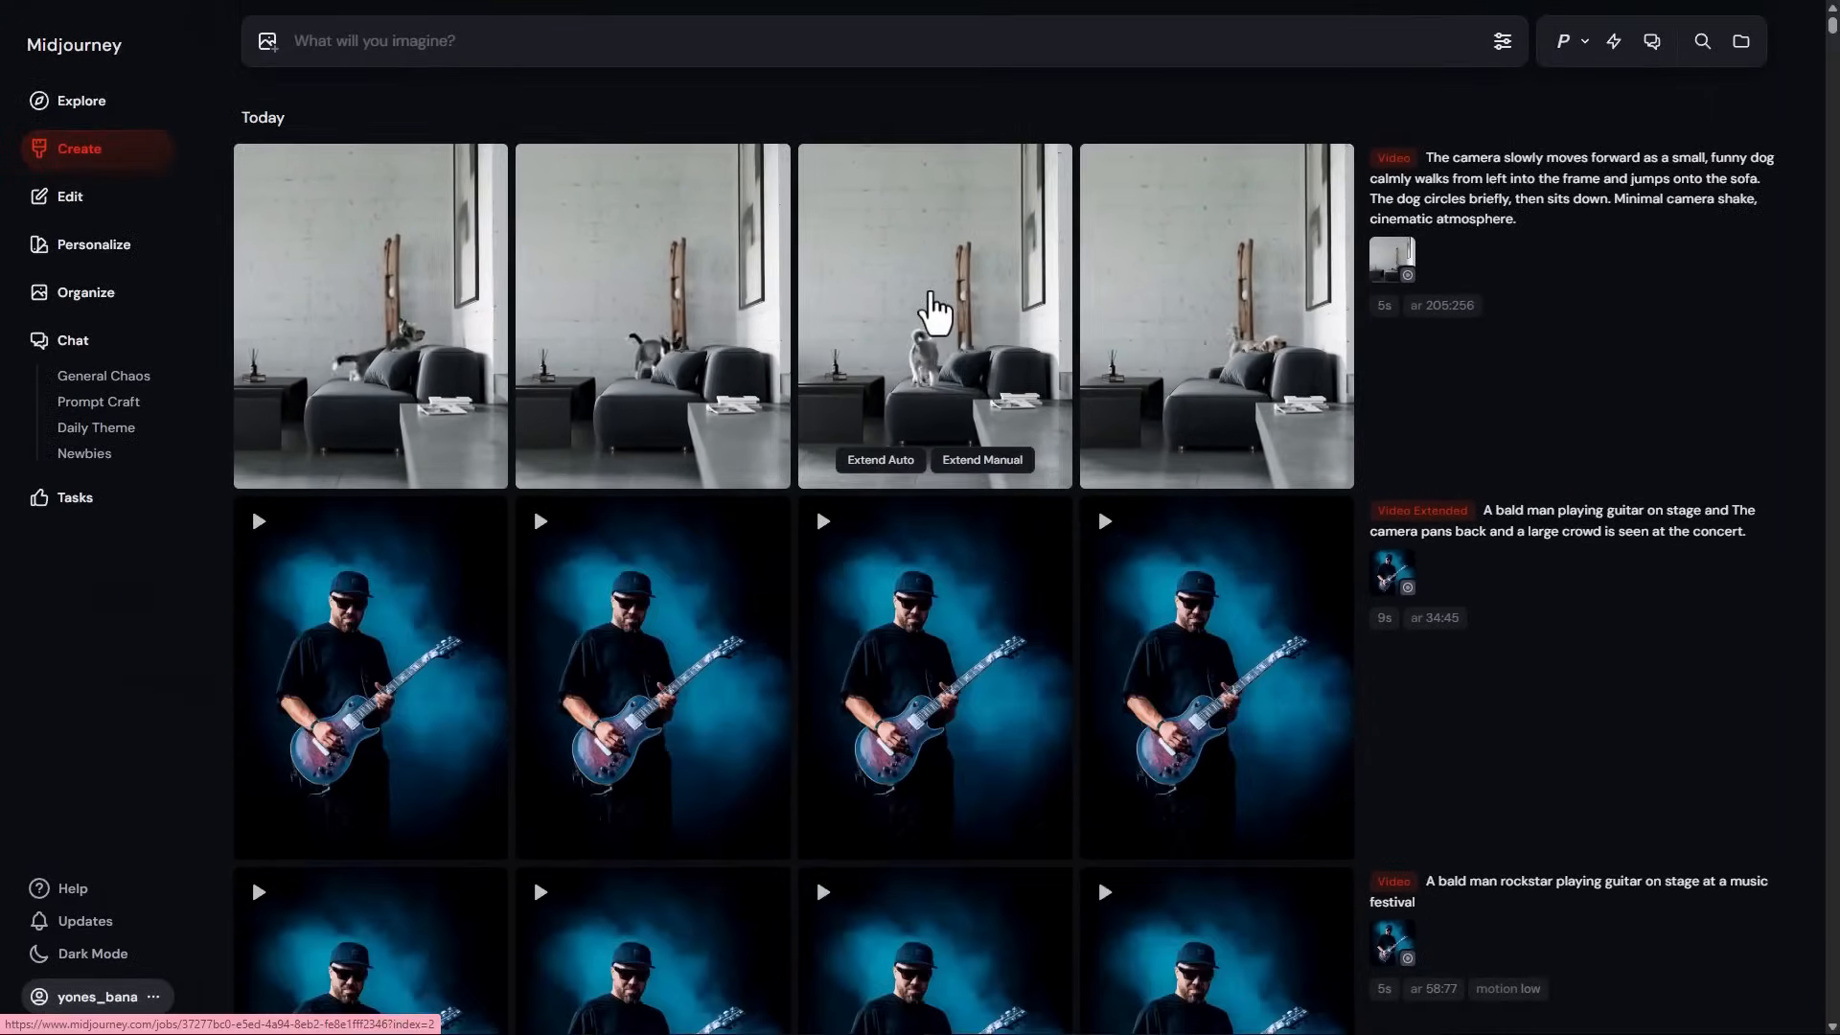
Manually extend the third dog video from Low Motion with "The dog jumps down from the couch and exits the frame." and watch the fourth result.
click(935, 309)
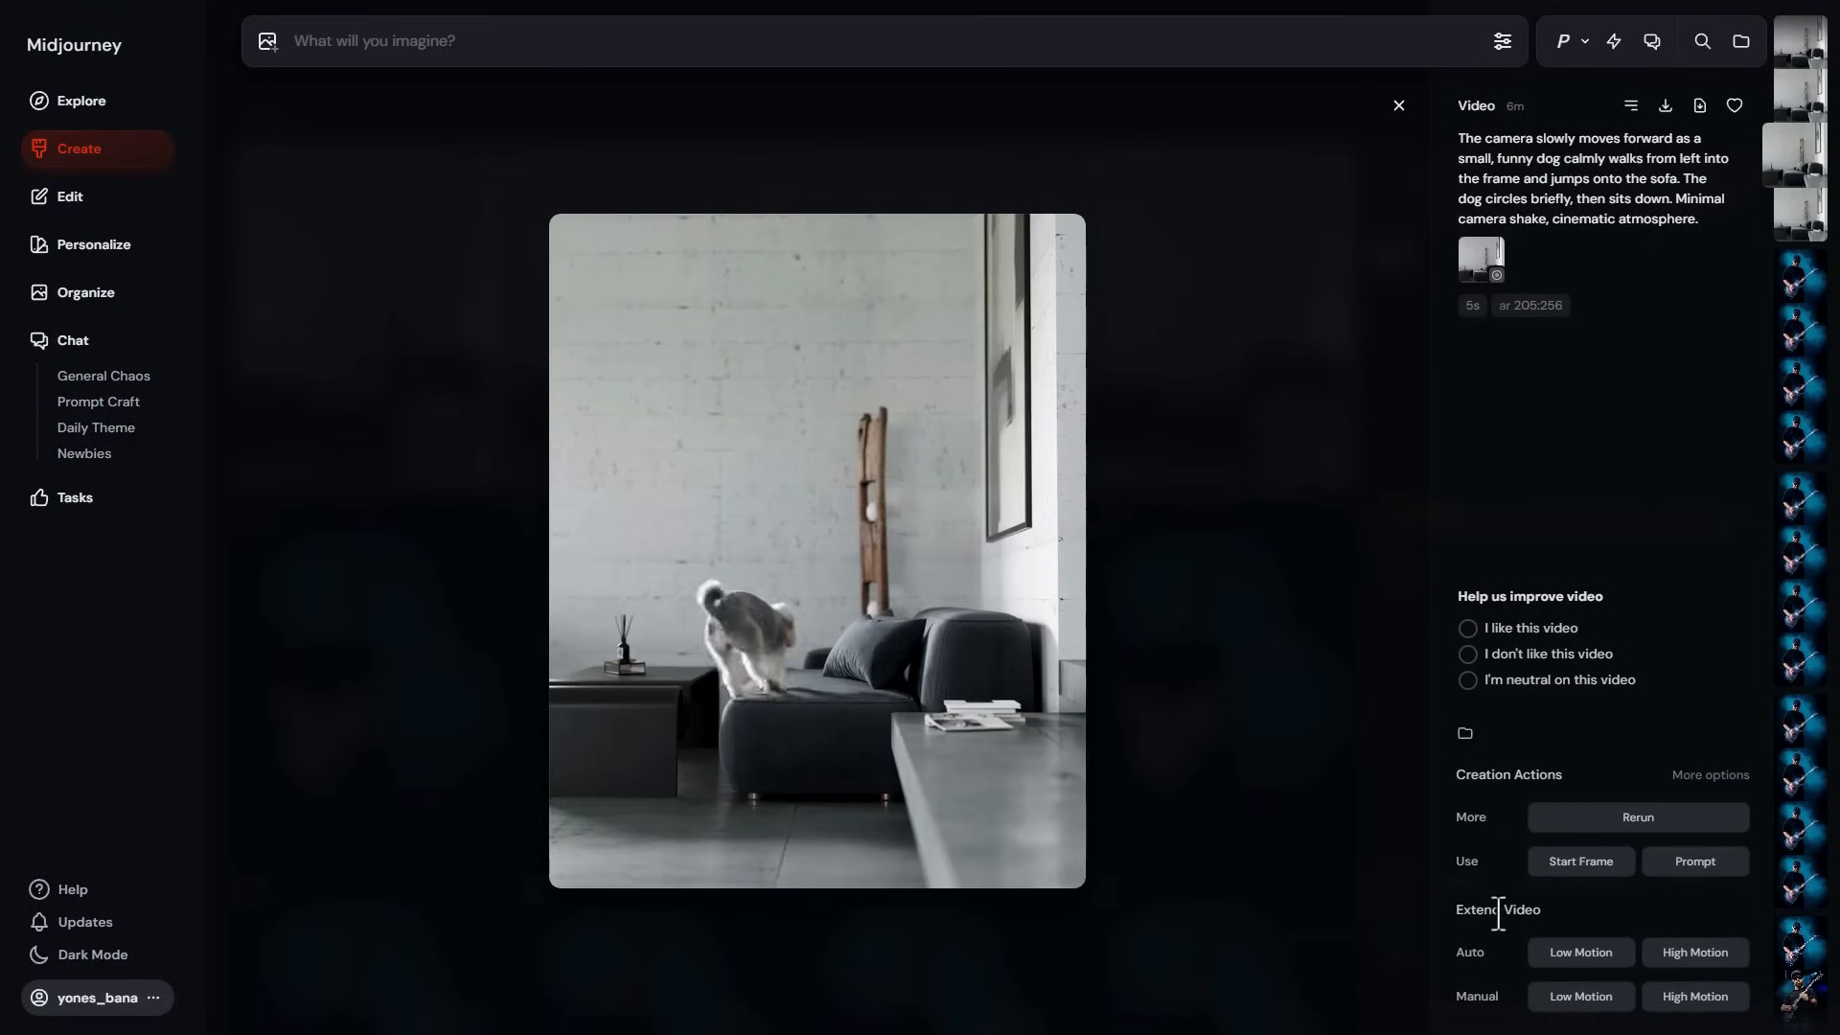
click(1582, 997)
key(ctrl+a)
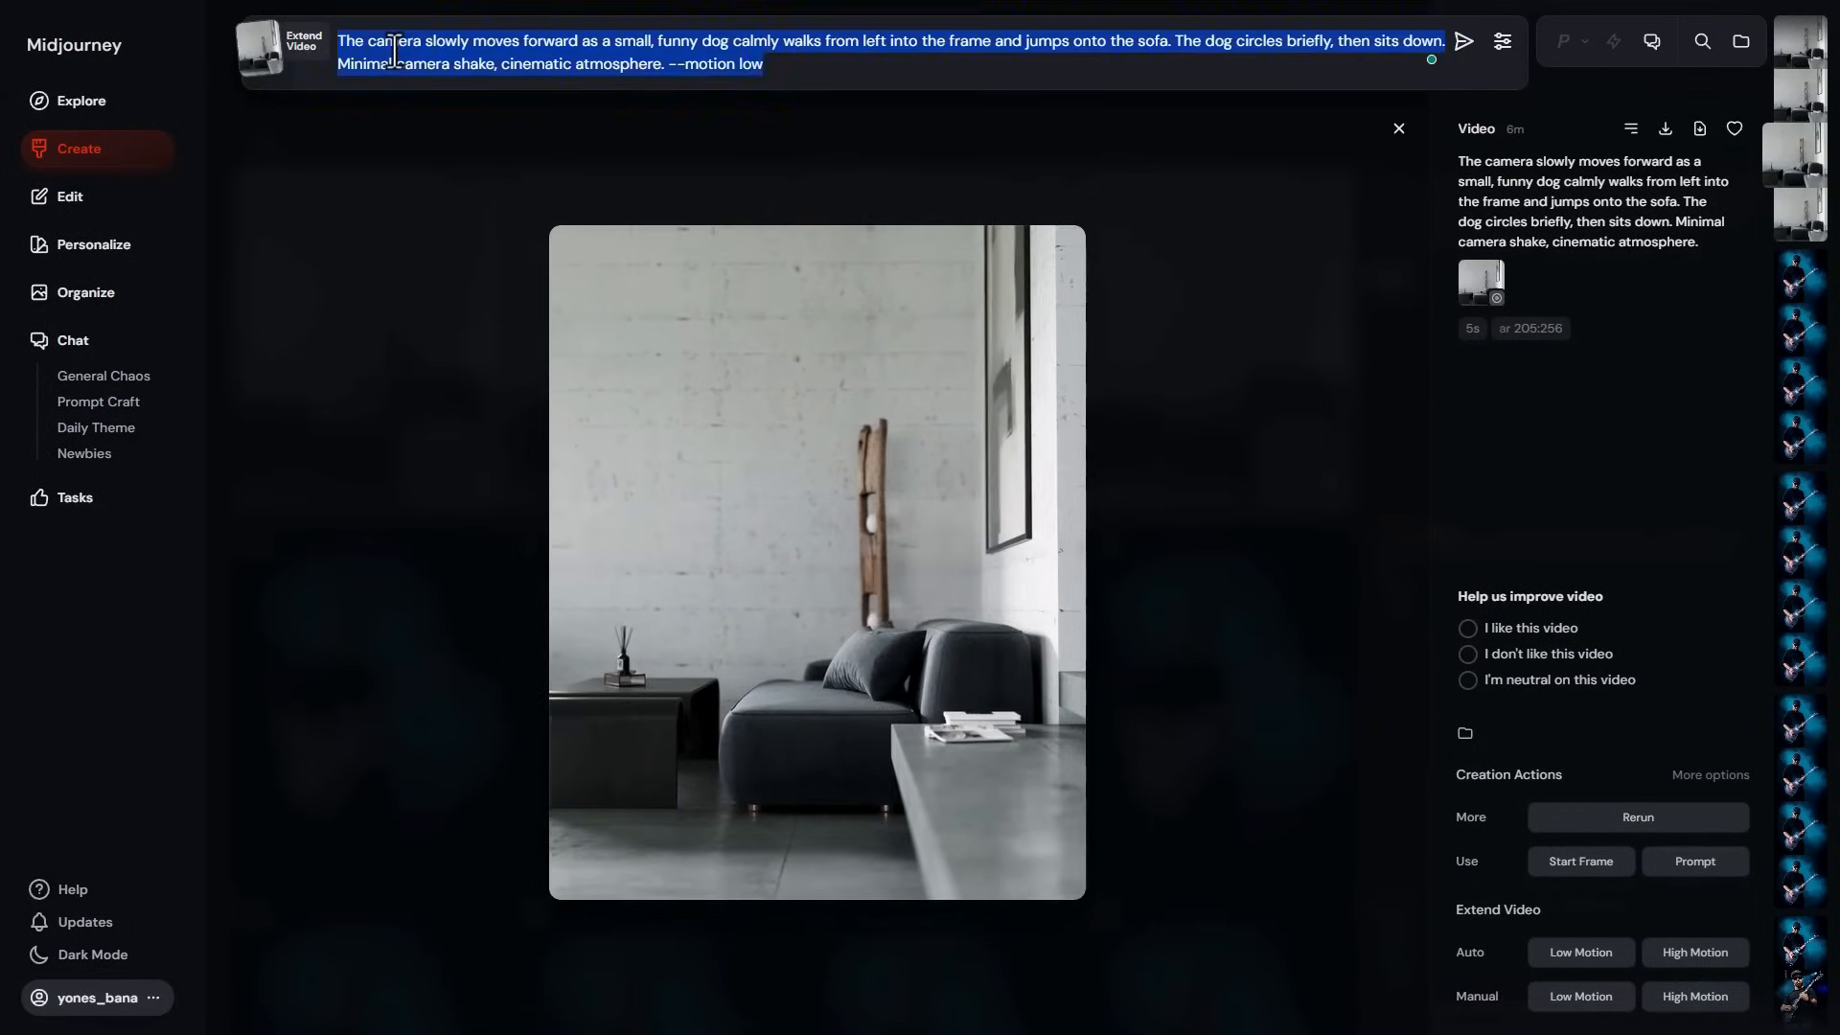
text(The dog jumps down from the couch and exits the frame.)
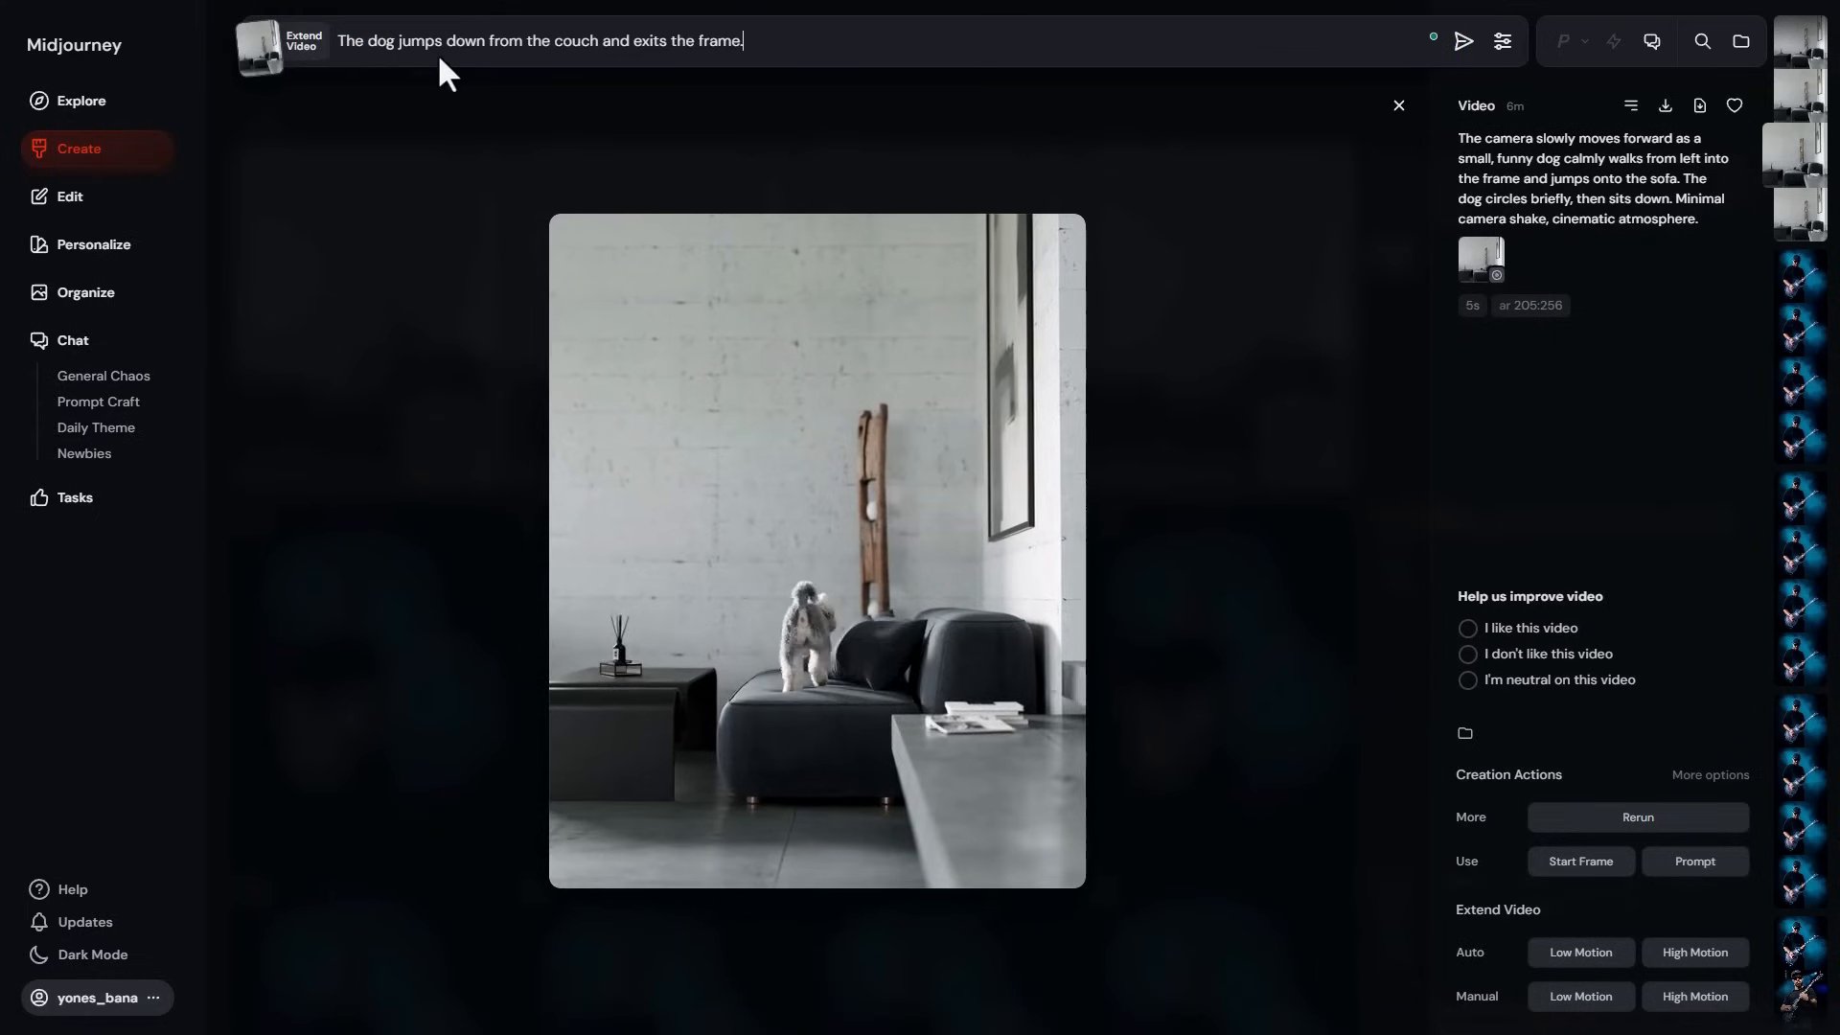
key(Return)
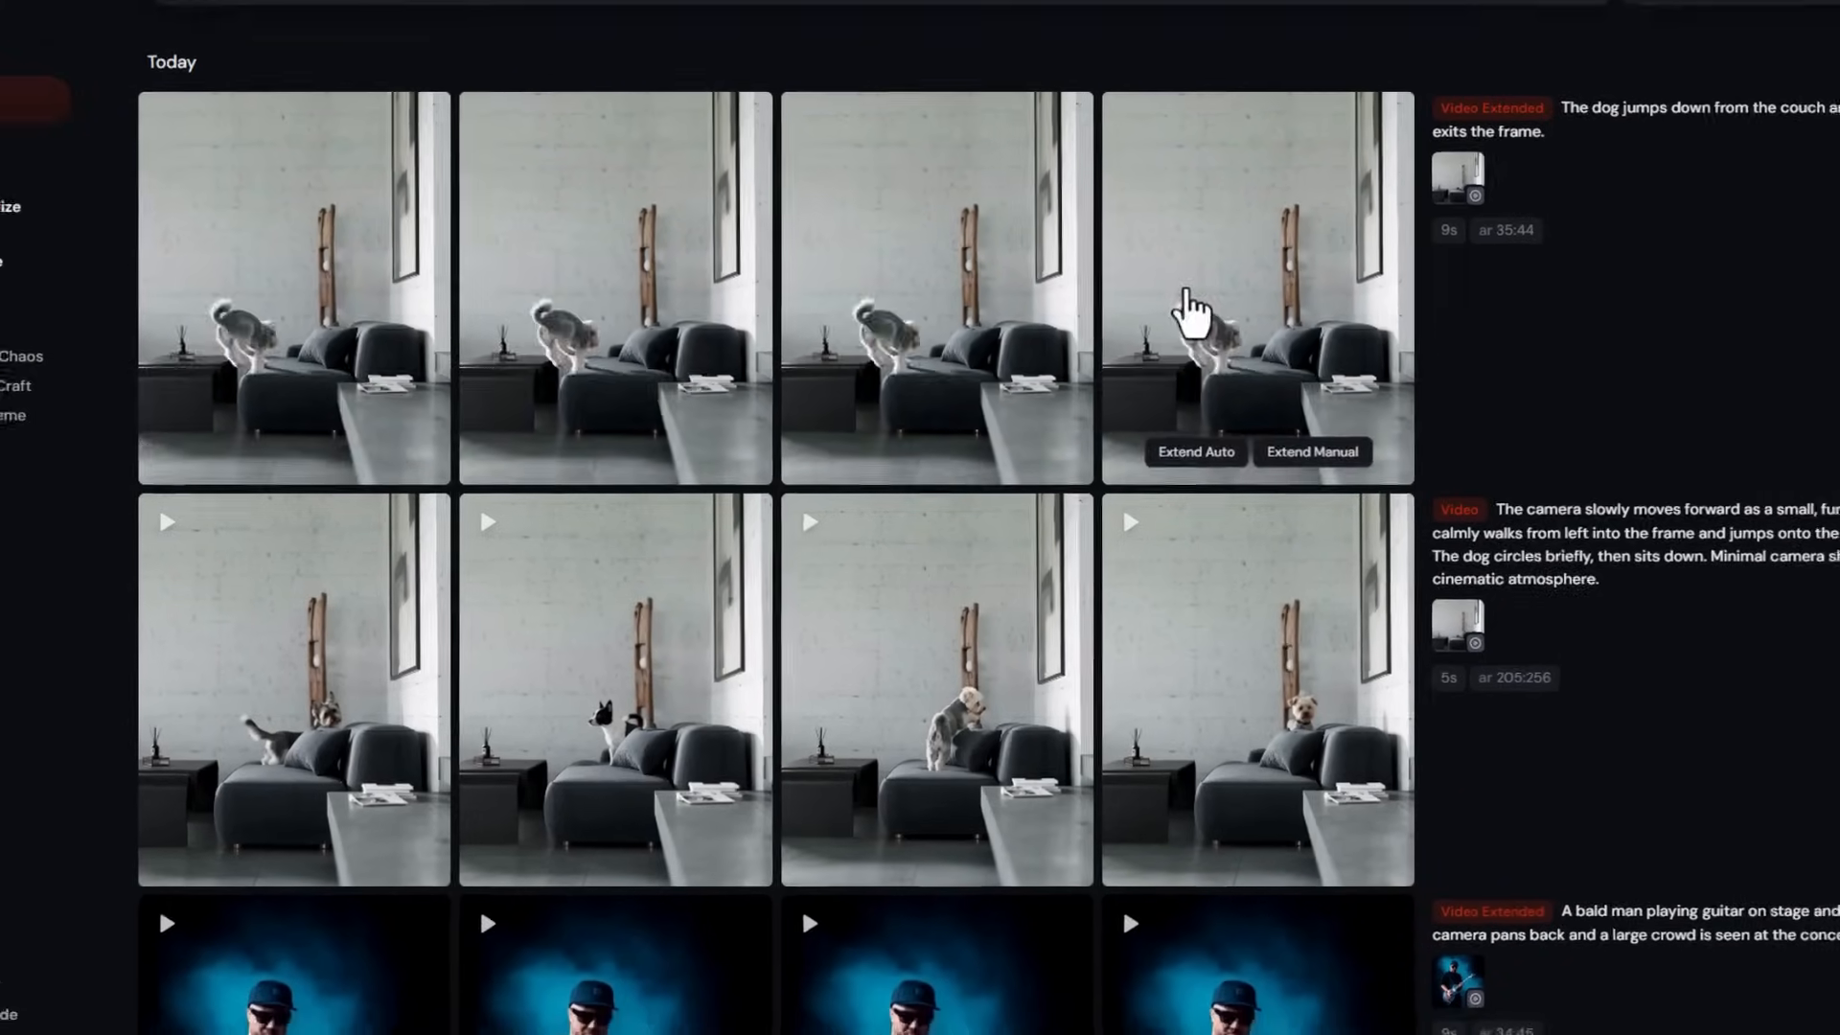
click(1206, 298)
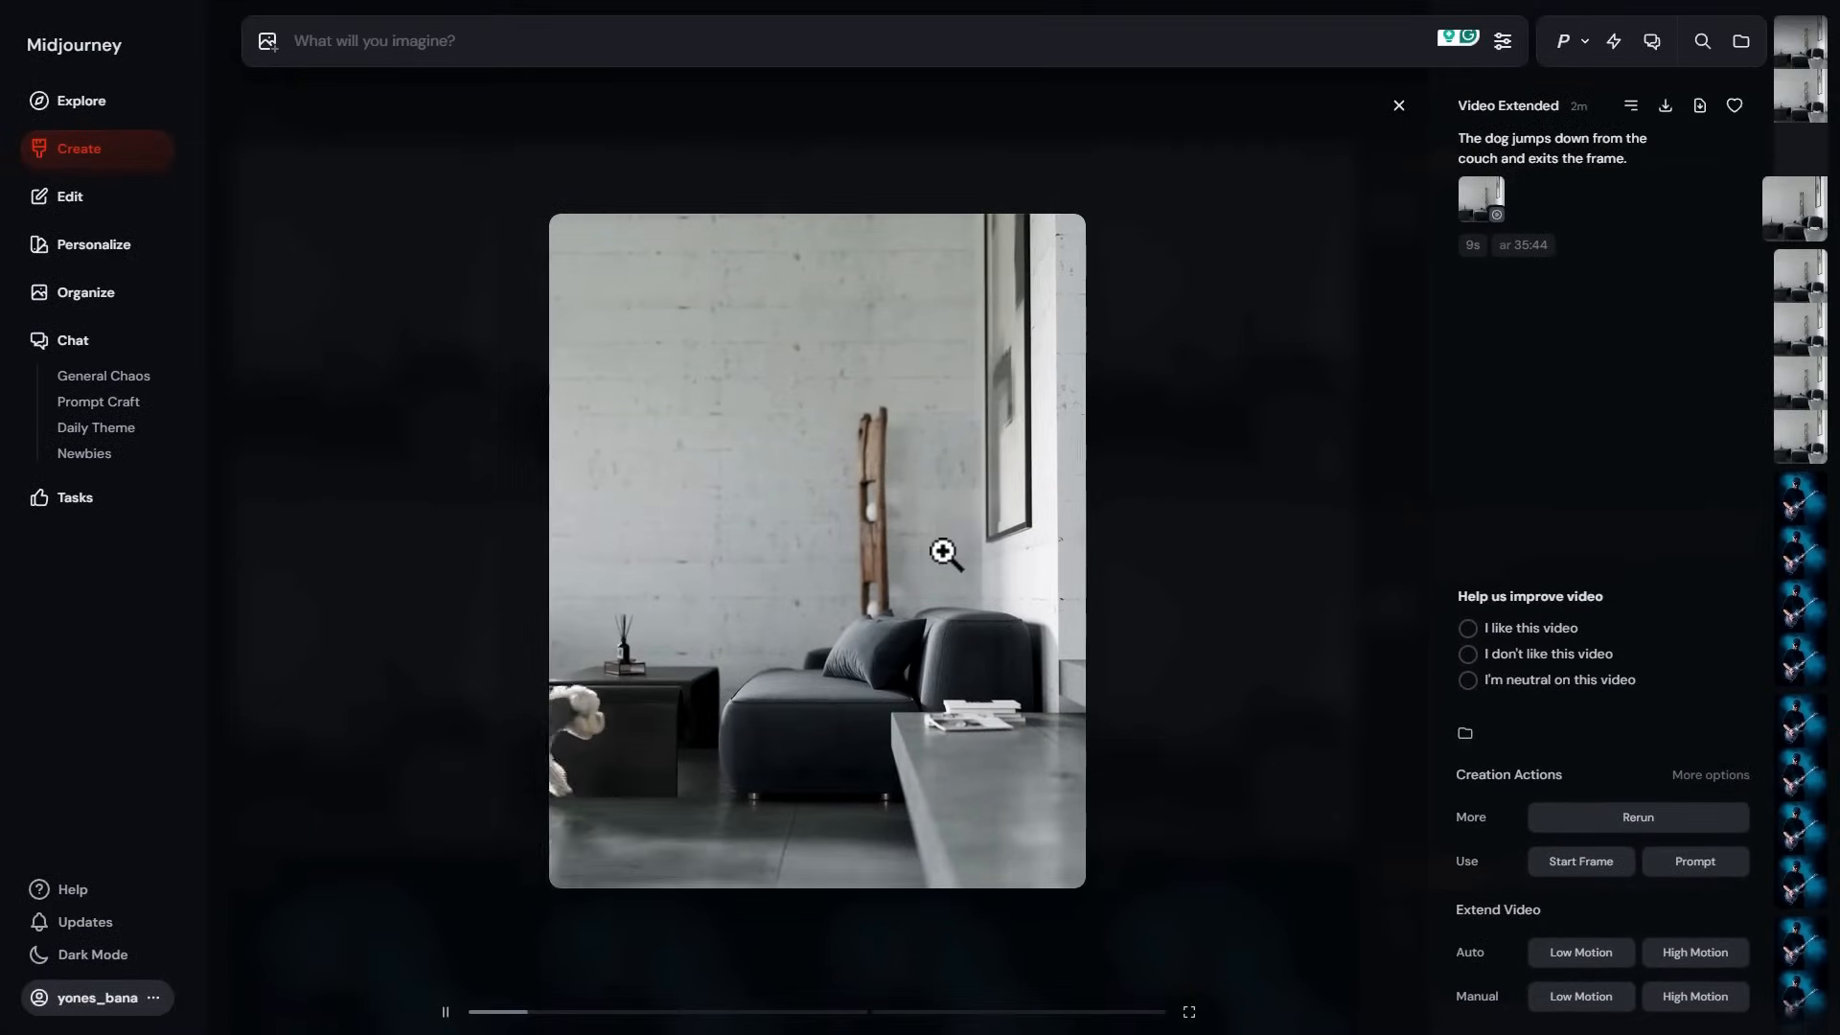